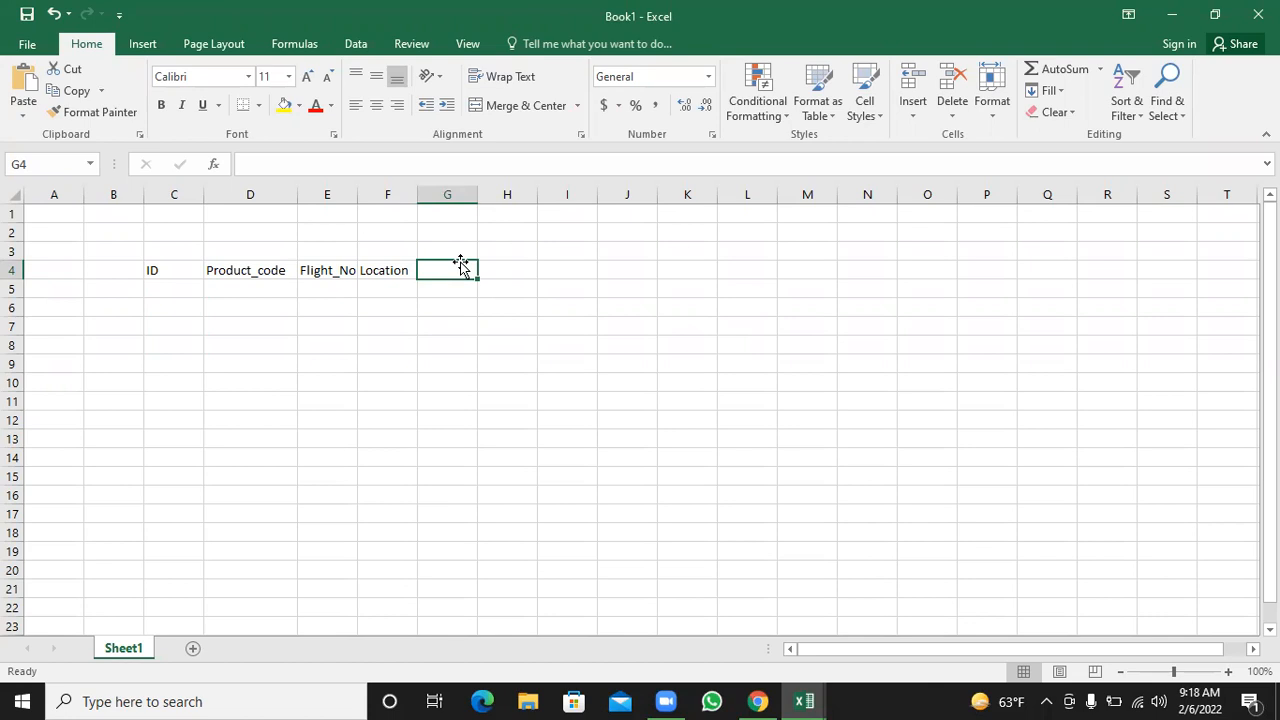
- Enter the column headers Mouse, Laptop, Desktop, Printer and Monitor in cells G4 through K4
type("Mouse")
key("Tab")
type("Laptop")
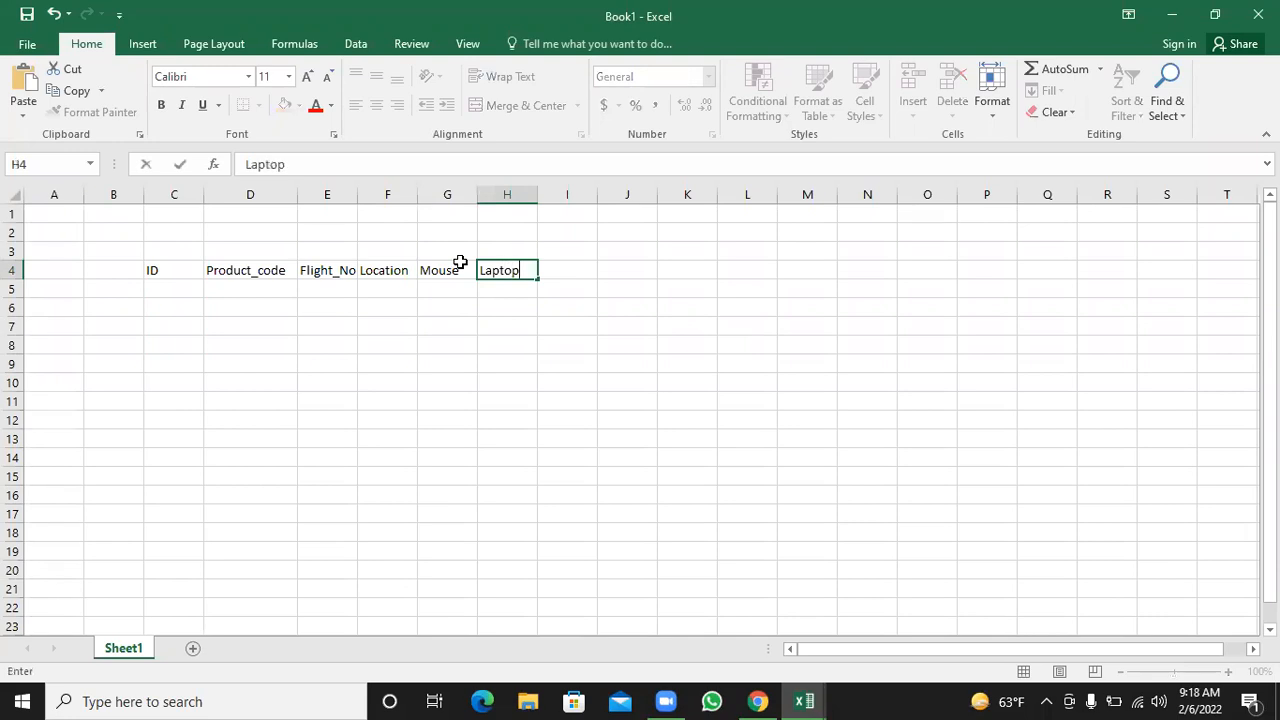
key("Tab")
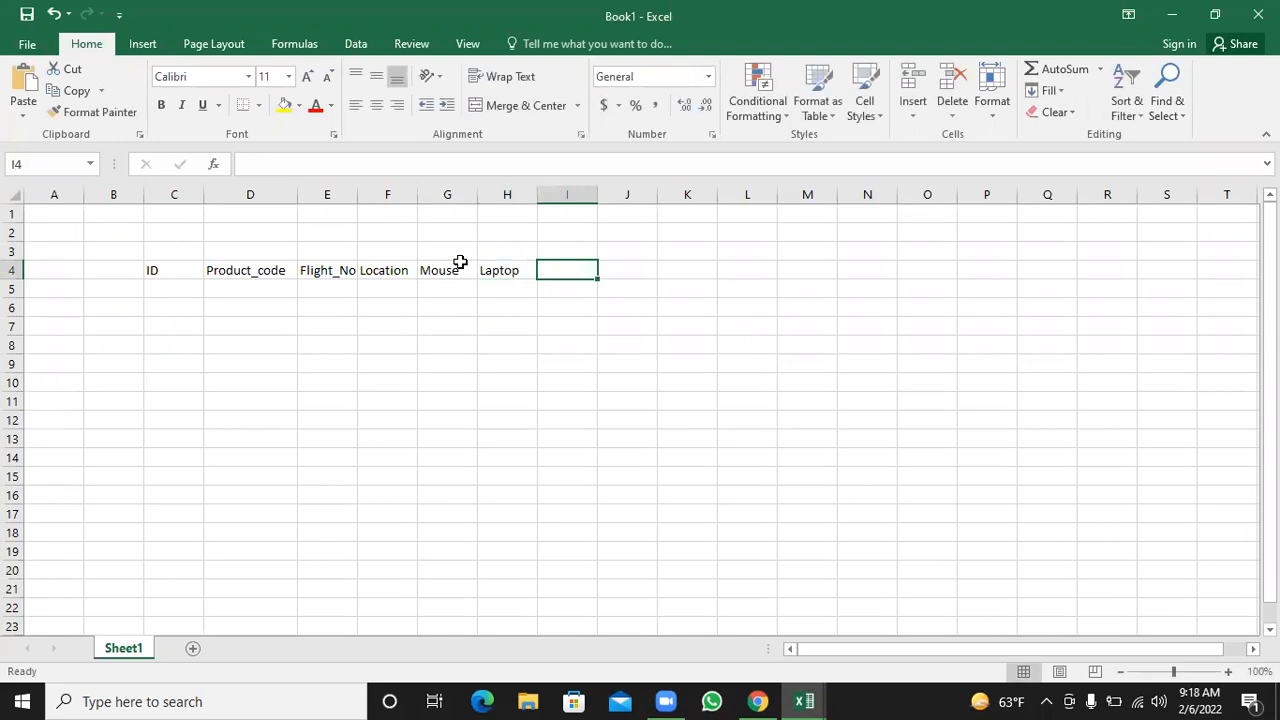
type("Desktop")
key("Tab")
type("Printer")
key("Tab")
type("Monitor")
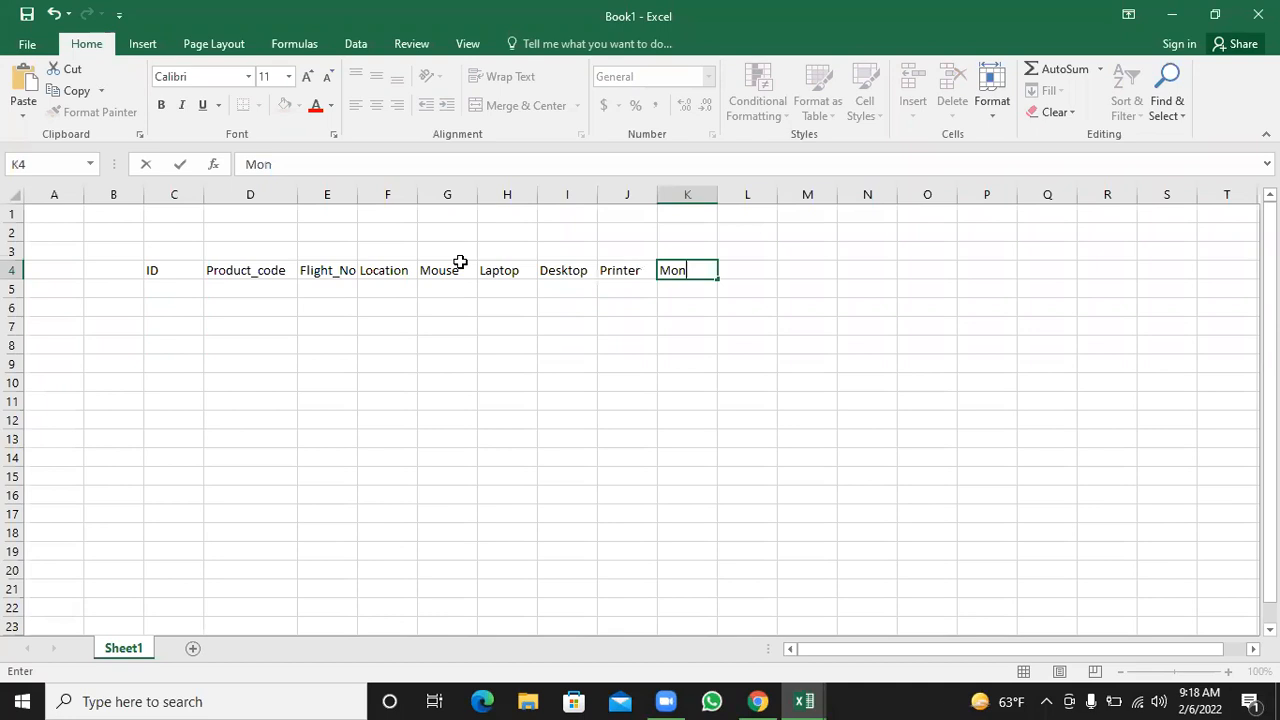
key("Down")
- Enter 1200 as the first ID in cell C5
key("Left")
key("Left")
key("Left")
key("Left")
key("Left")
key("Left")
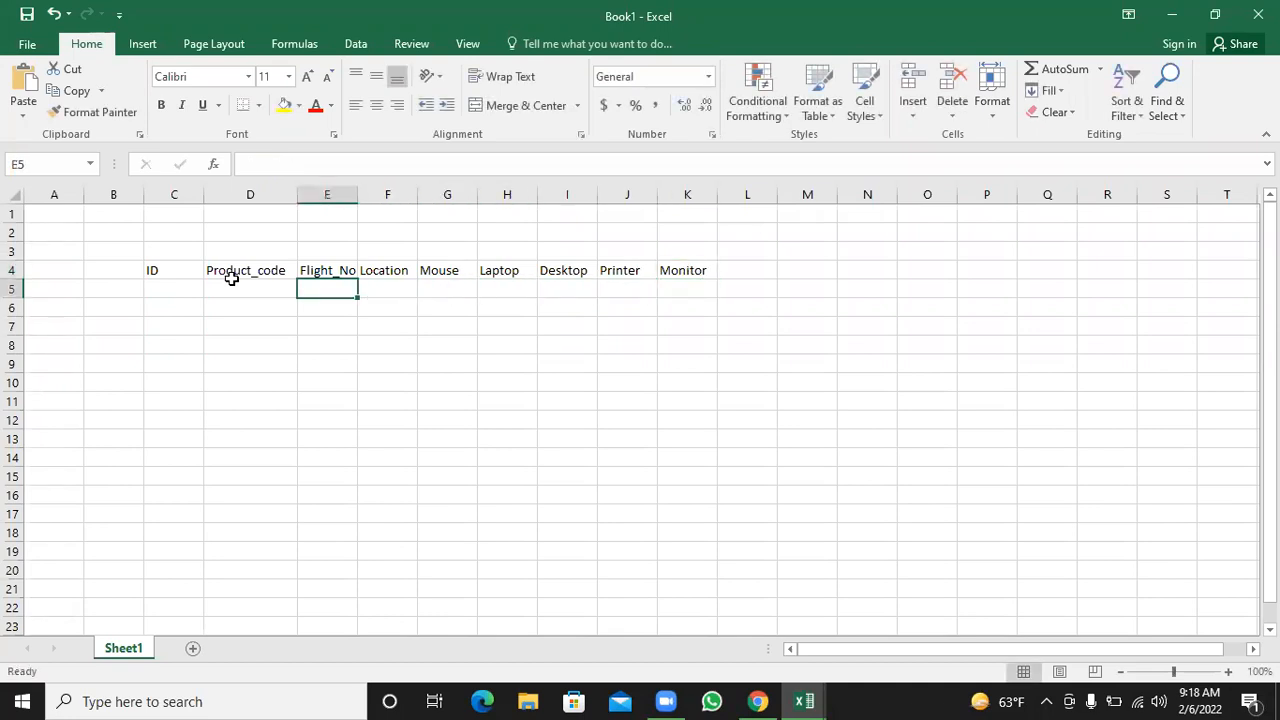
left_click(173, 291)
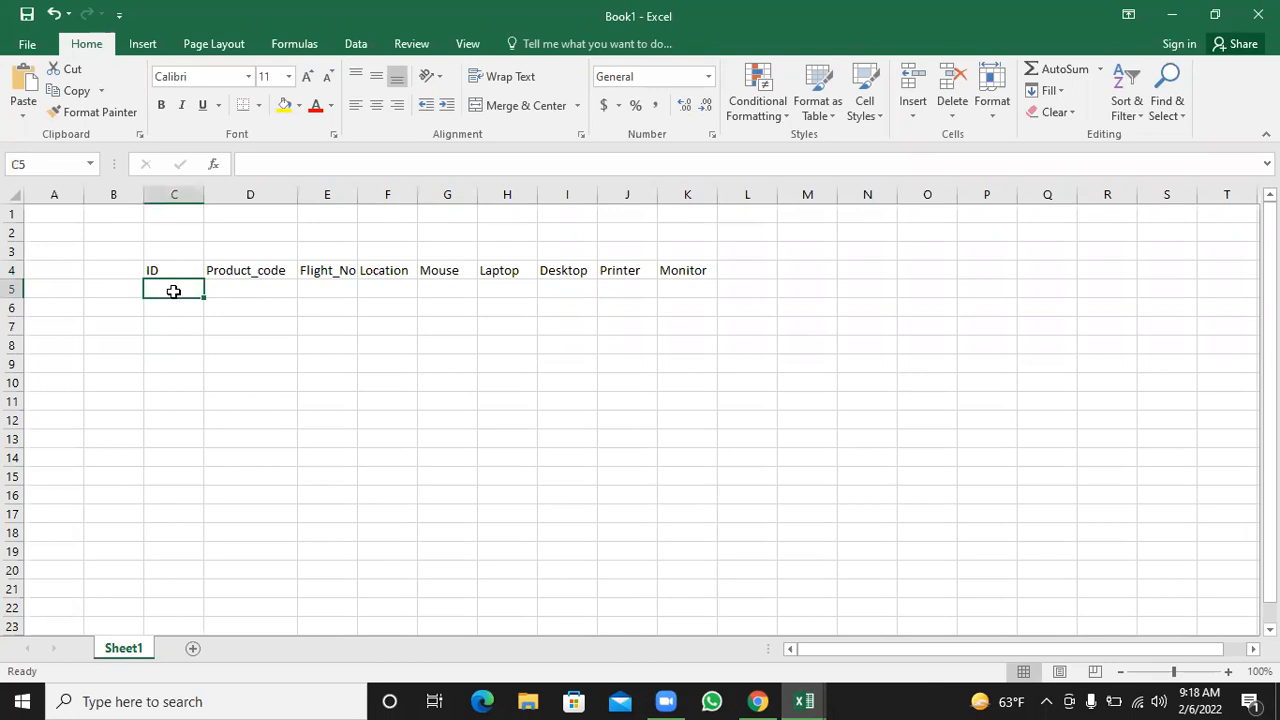
type("1")
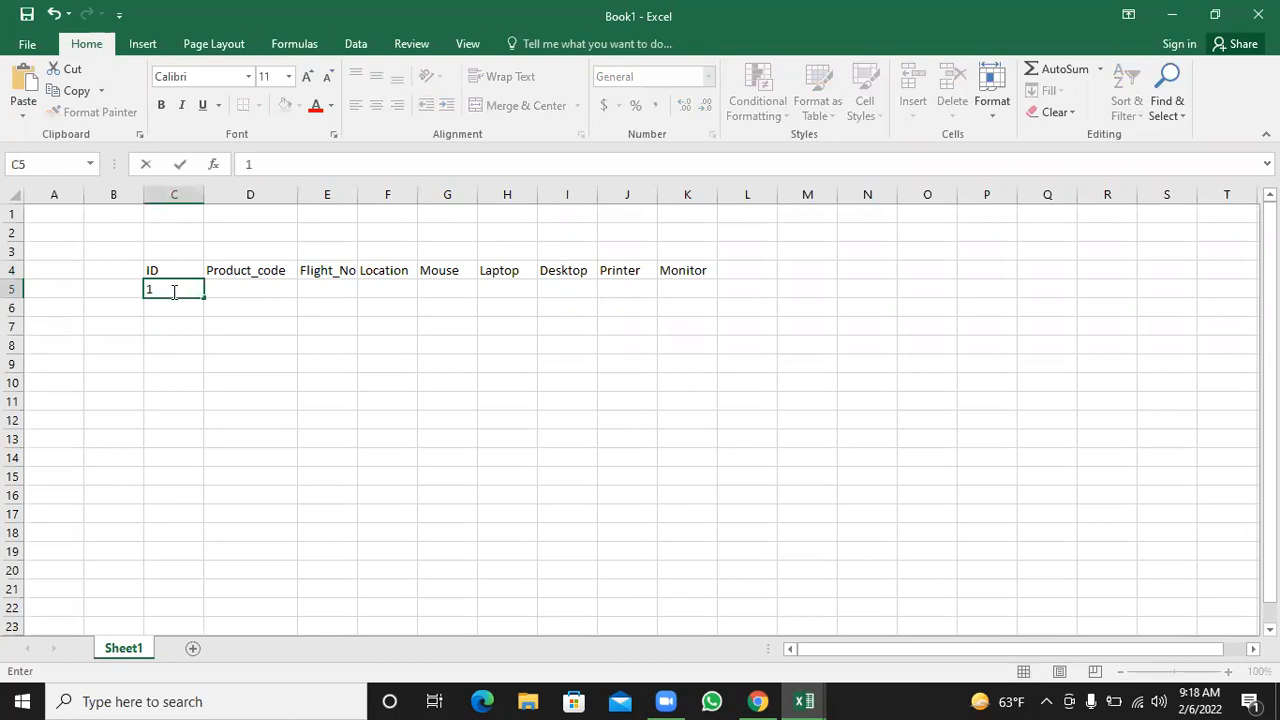
type("200")
key("Return")
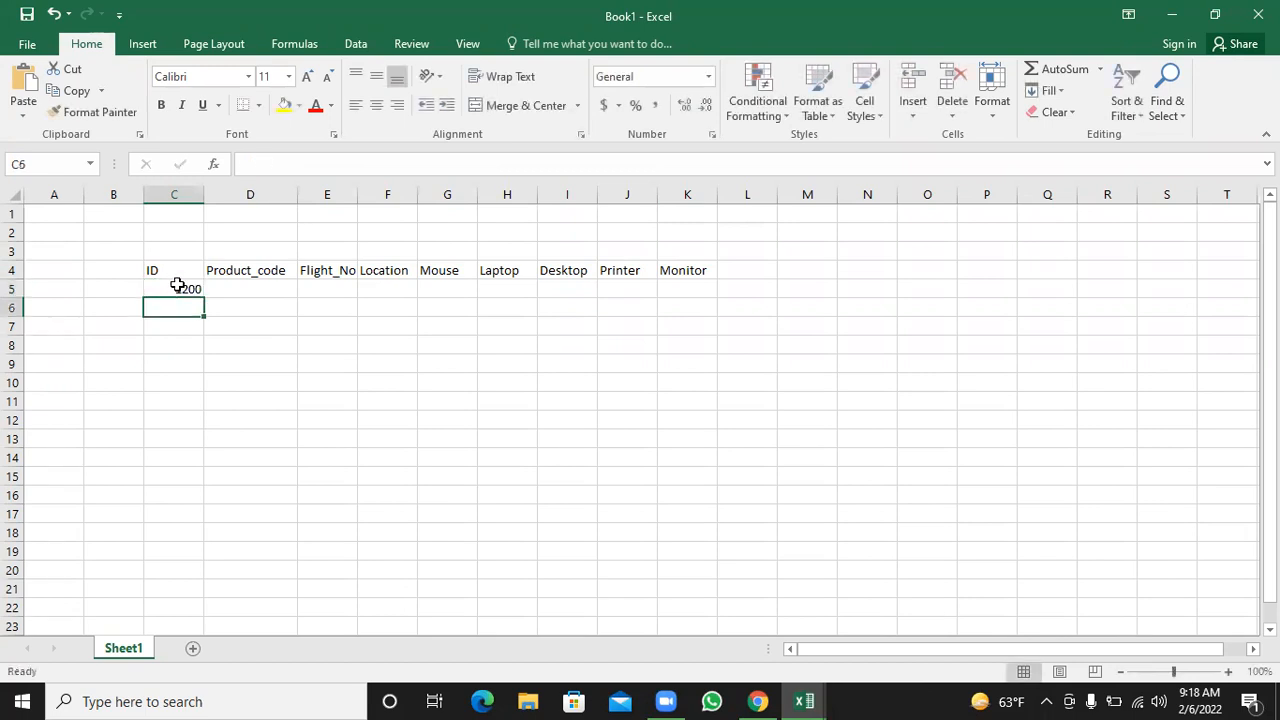
- Fill the ID column from C5 down to C21 as an incrementing series
left_click(180, 289)
left_click_drag(206, 299, 190, 593)
left_click(216, 610)
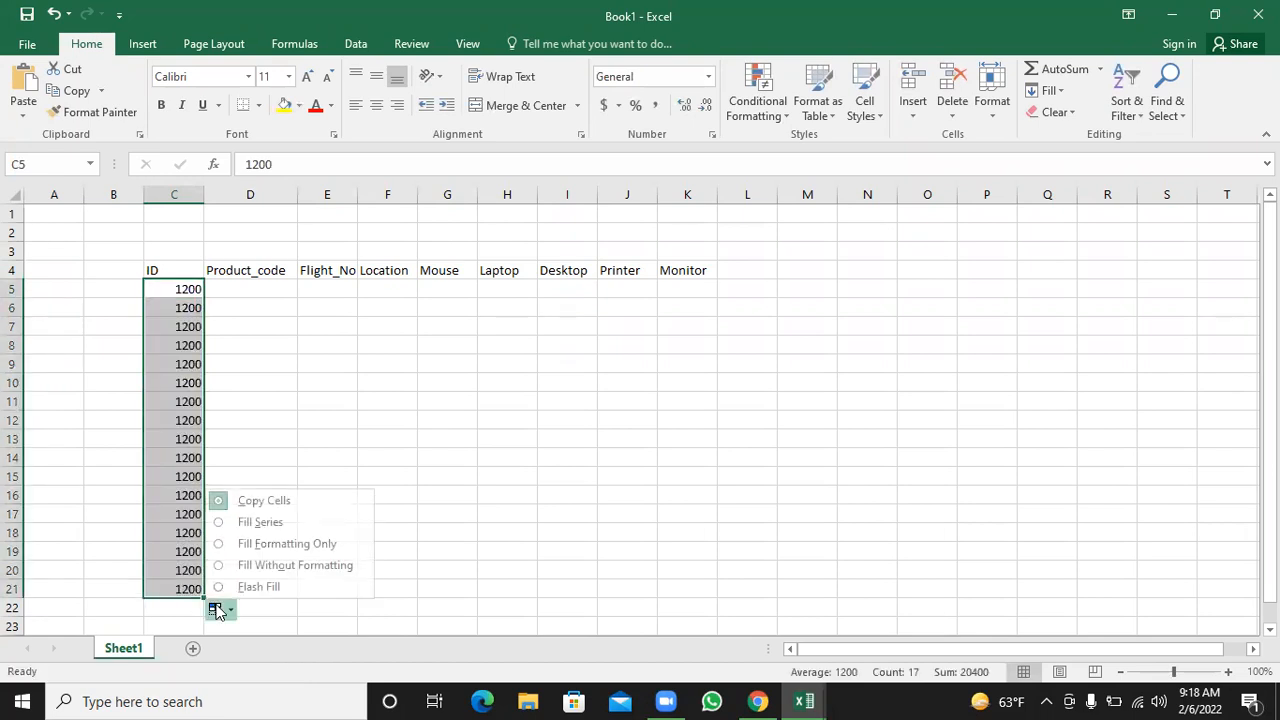
left_click(279, 521)
left_click(289, 365)
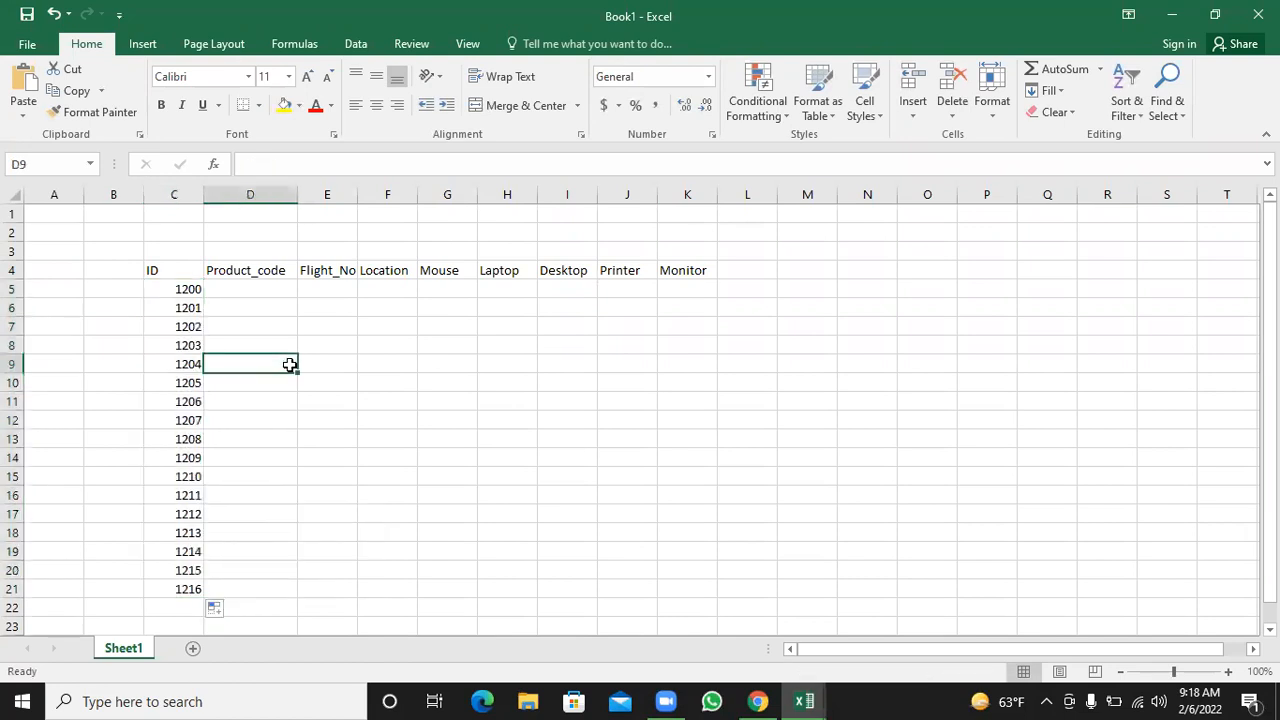
- Enter PDC_1110 as the first Product_code in D5 and autofill the series down to D21
left_click(275, 290)
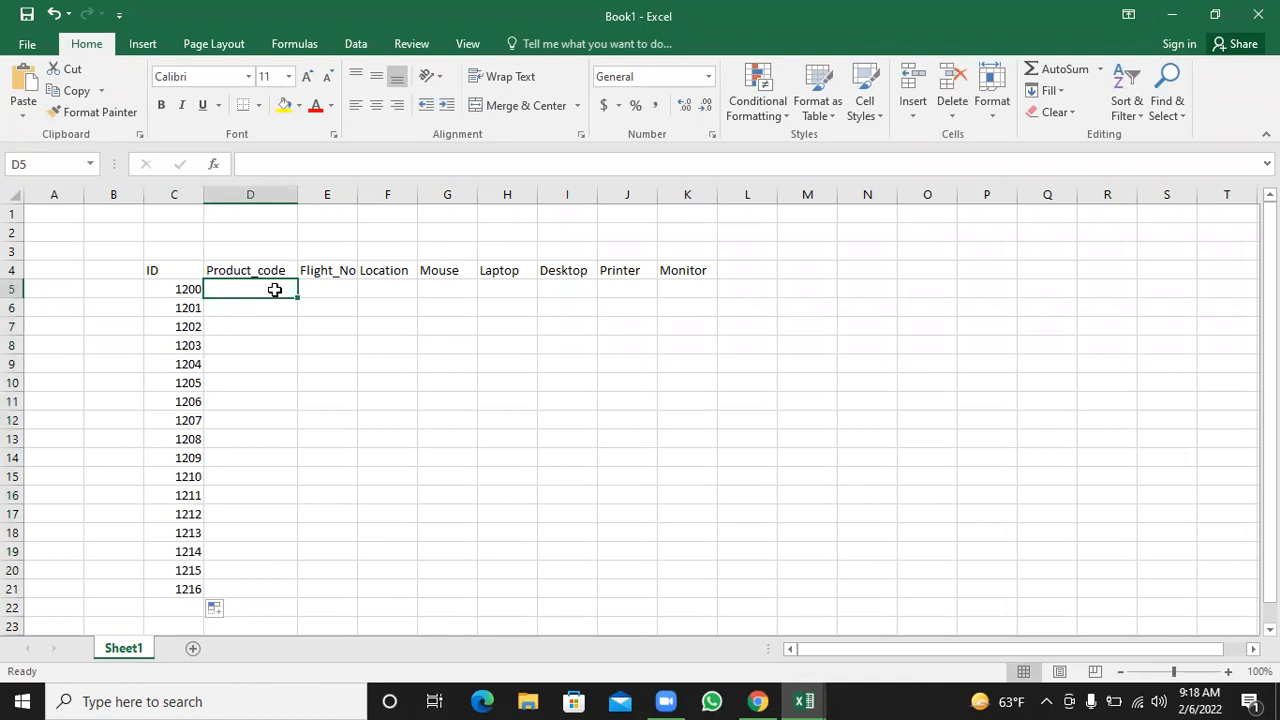
type("PD")
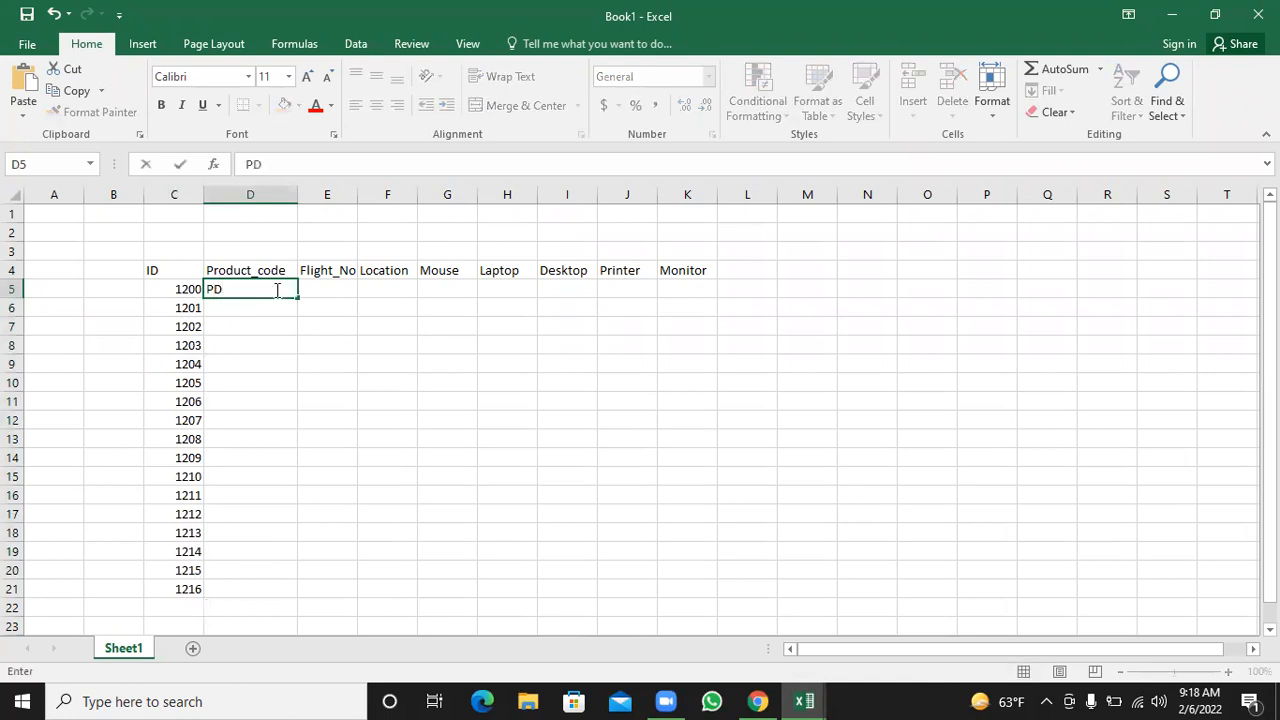
type("C_1110")
key("Return")
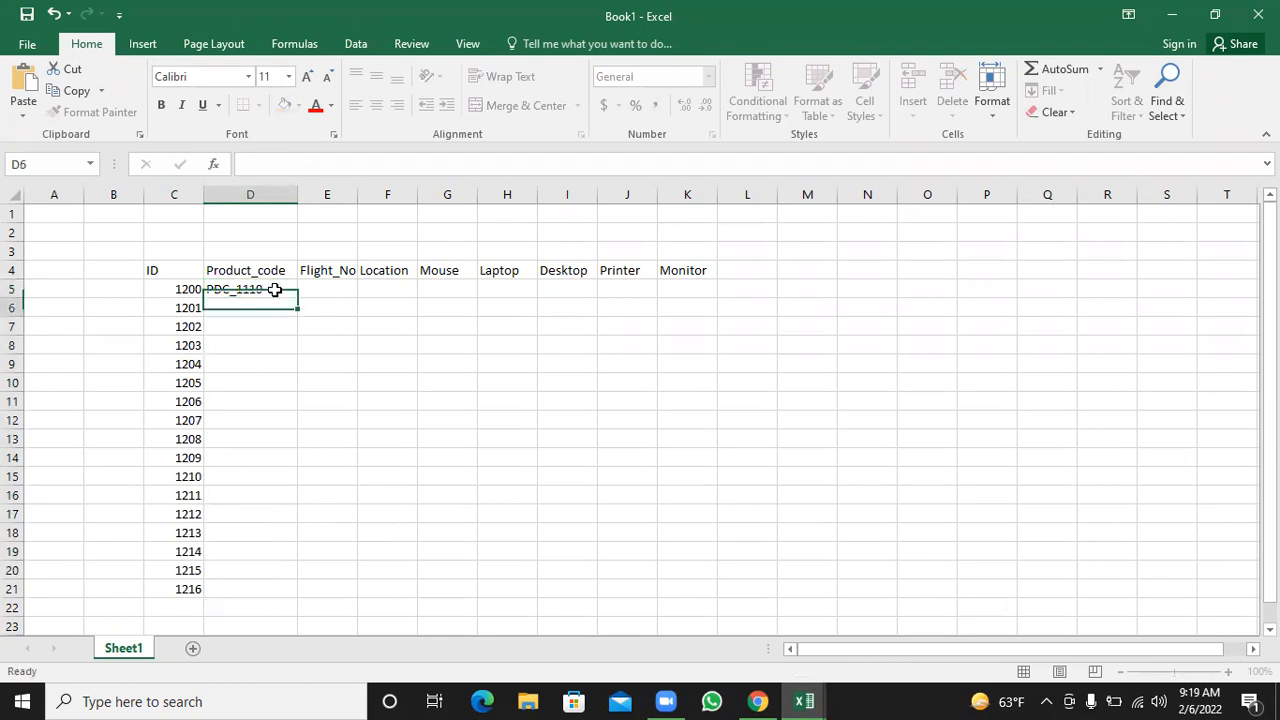
left_click(284, 289)
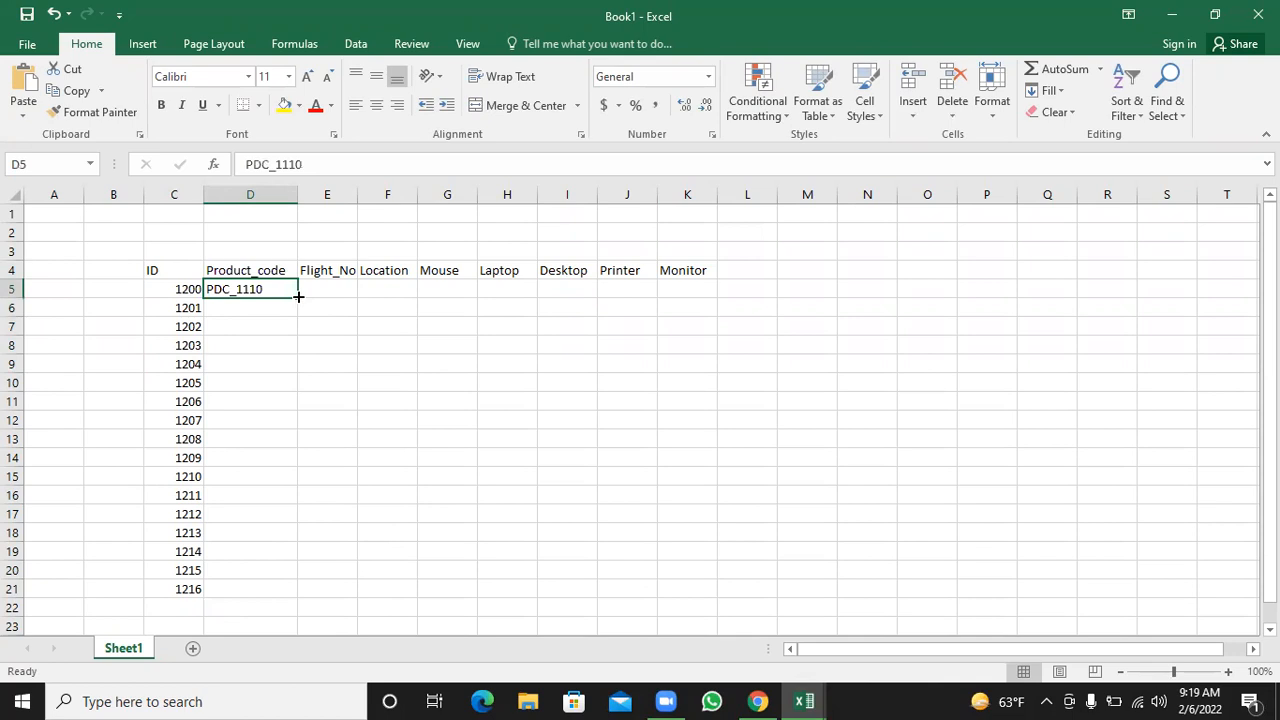
double_click(297, 298)
left_click(331, 329)
- Enter FLIHT-542 as the first Flight_No in E5 and autofill the series down to E21
left_click(335, 291)
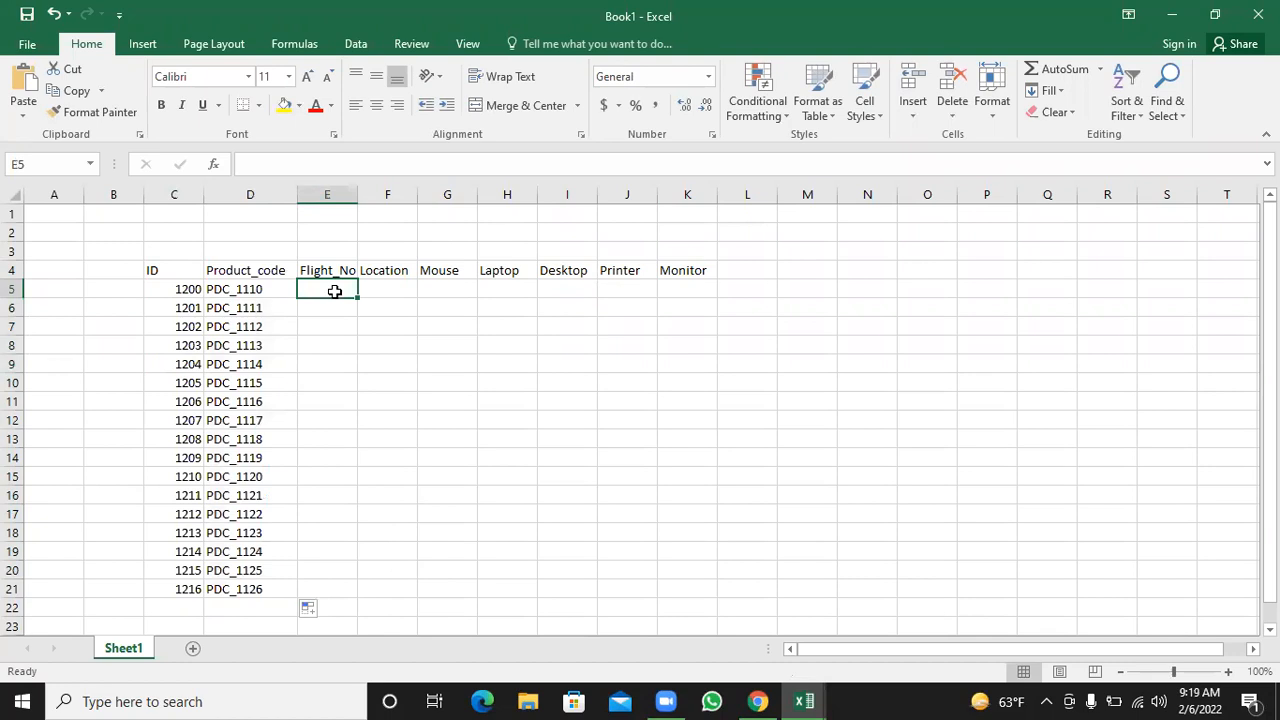
type("FLIH")
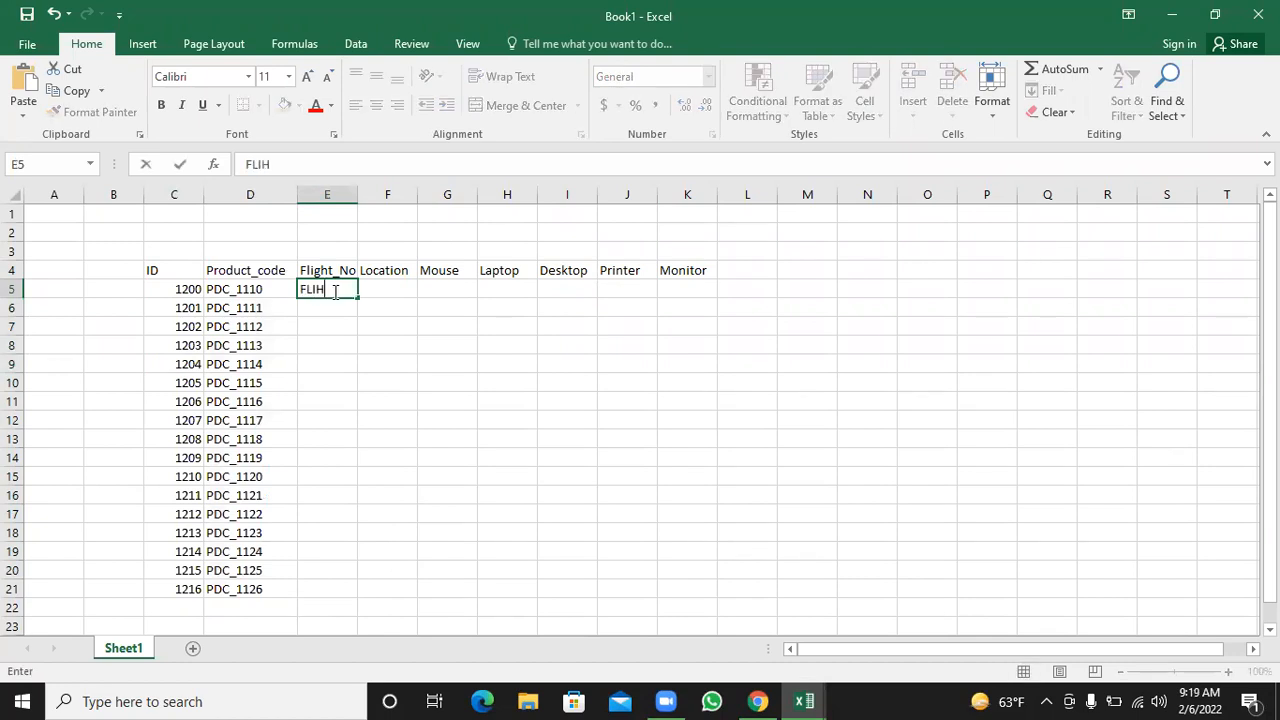
type("T-542")
key("Return")
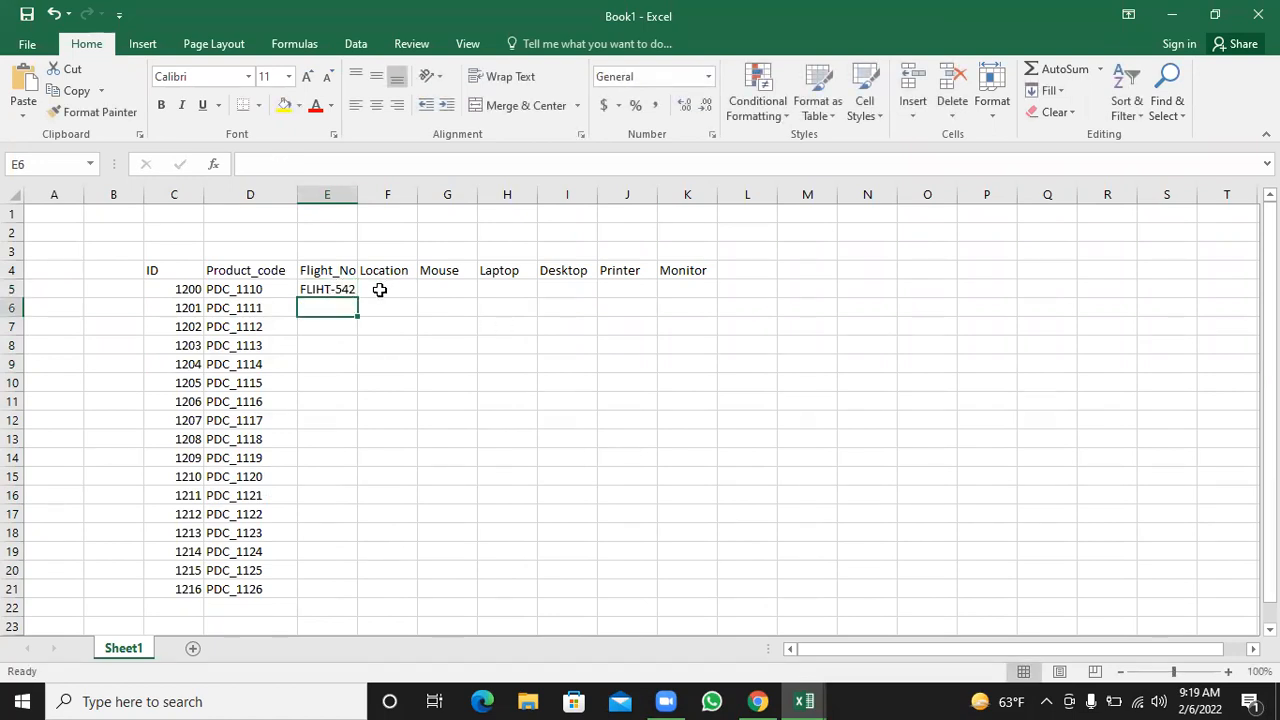
left_click(349, 289)
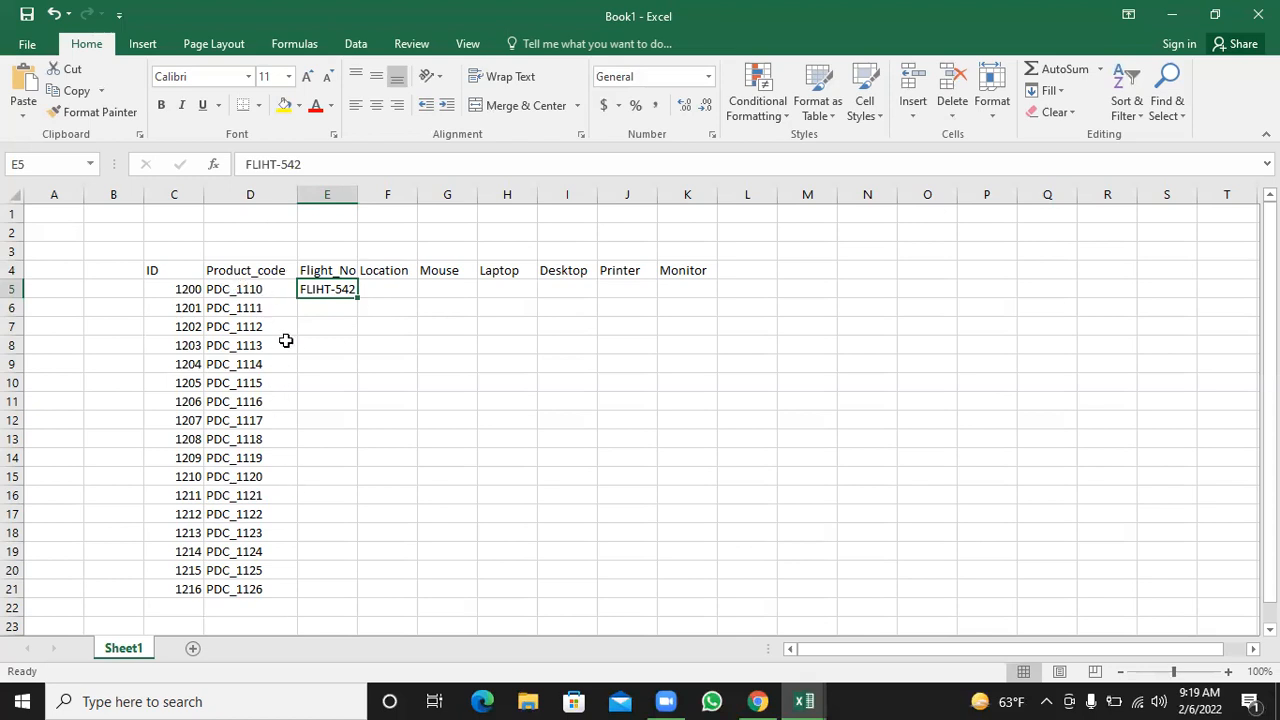
left_click(331, 593)
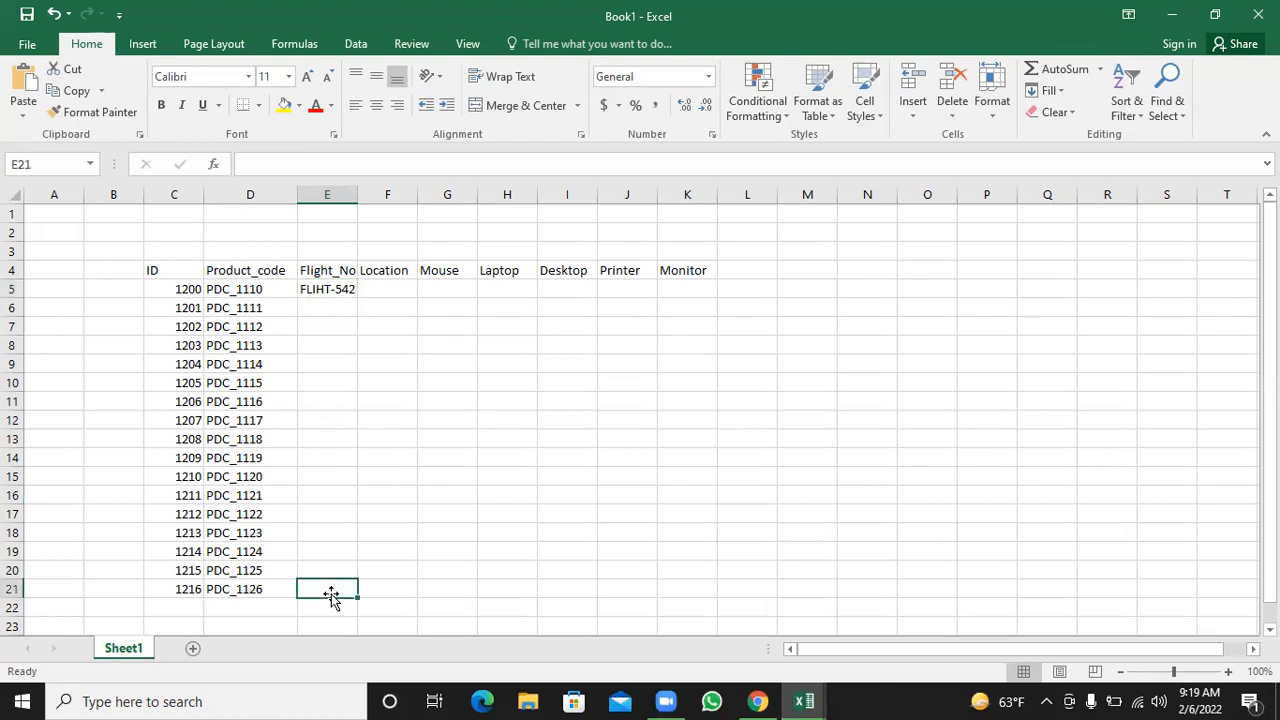
left_click(331, 289)
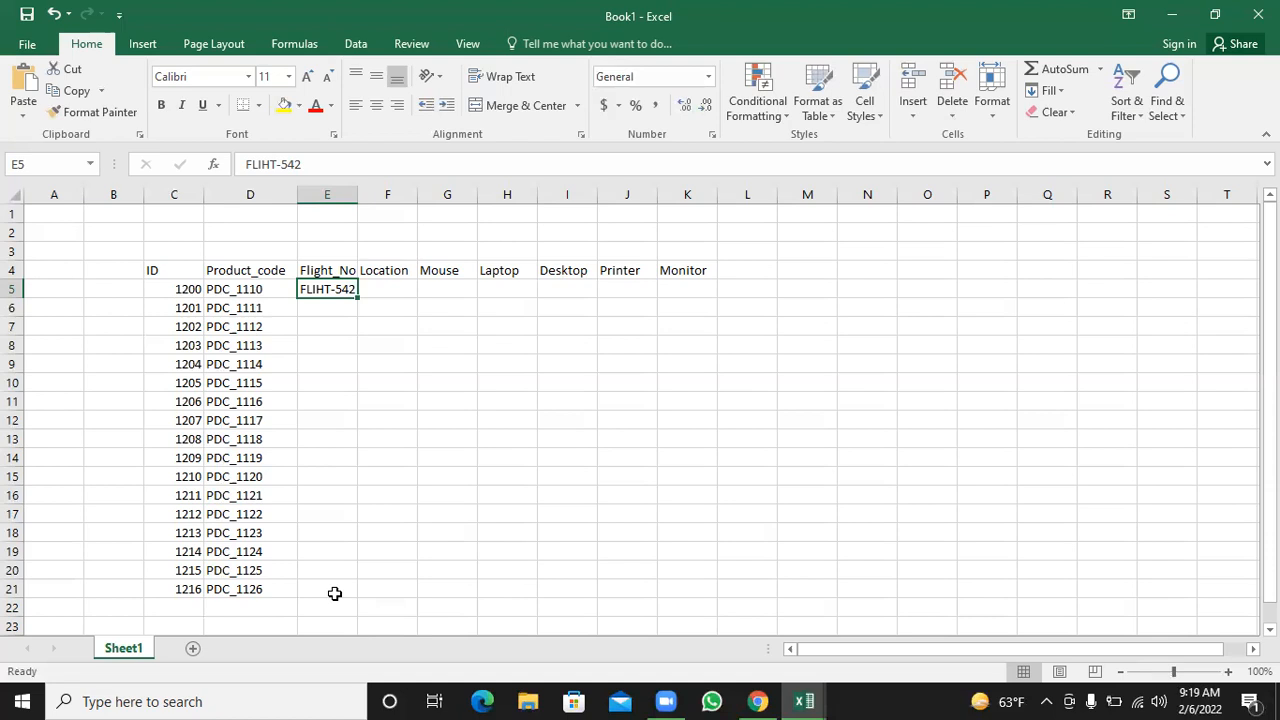
double_click(358, 296)
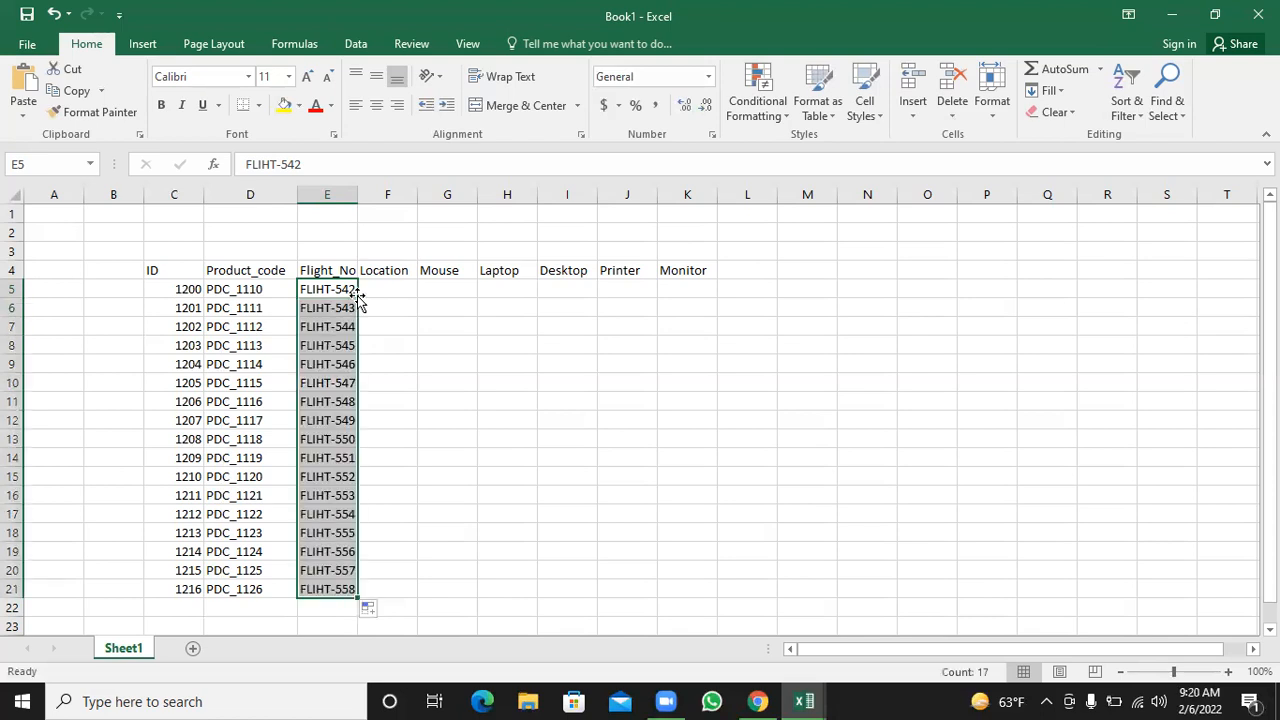
- Enter the locations Dhaka, London, Kalkata, Dhaka and London in cells F5 through F9
left_click(395, 287)
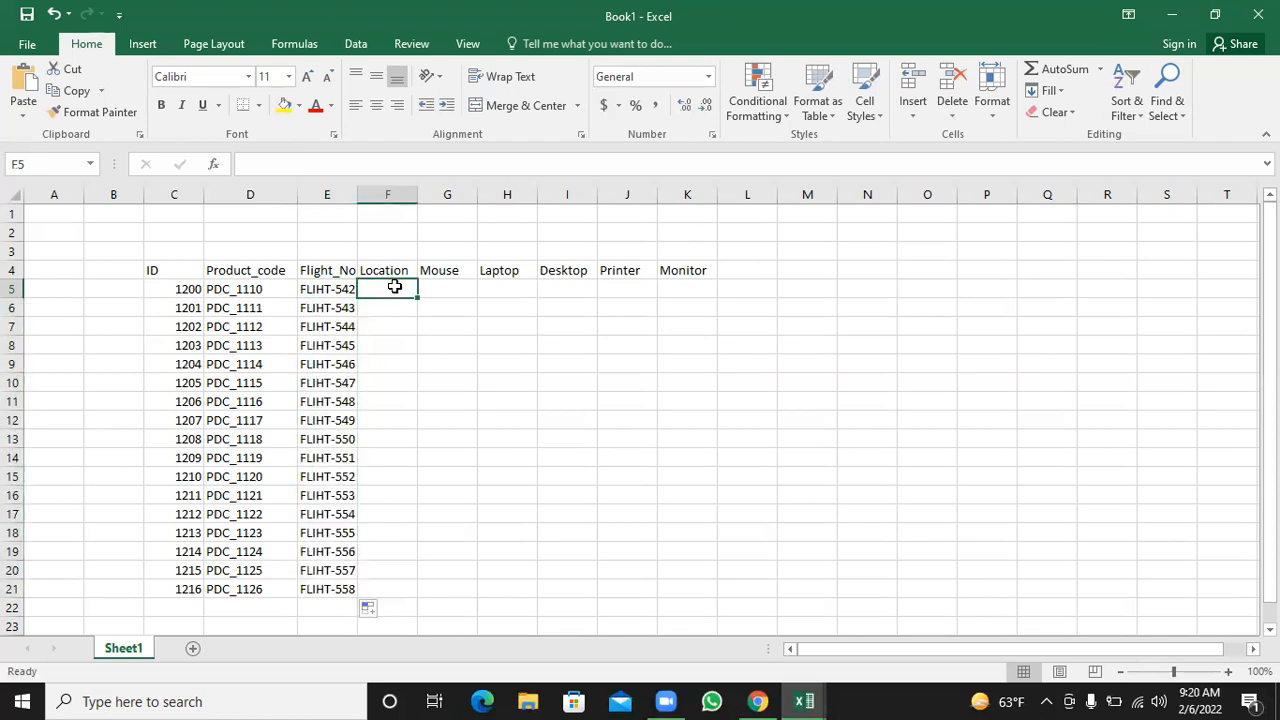
type("d")
key("BackSpace")
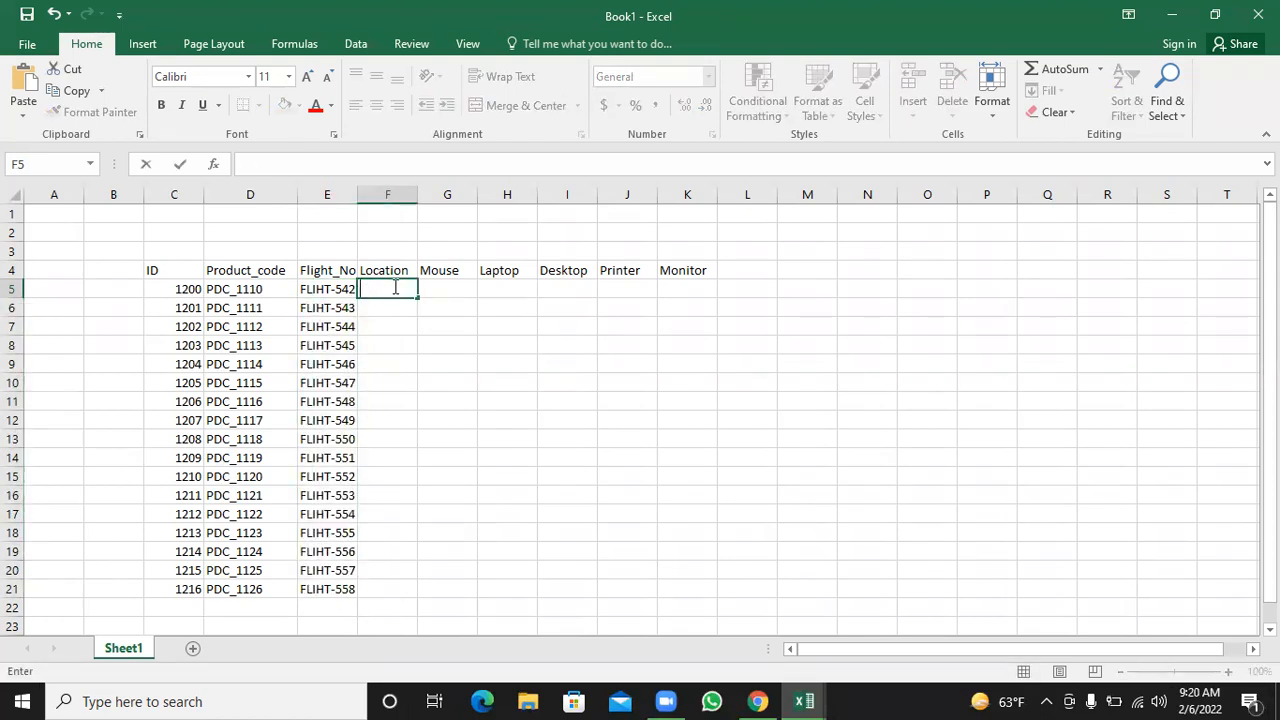
type("d")
key("BackSpace")
type("Dhaka")
key("Return")
type("London")
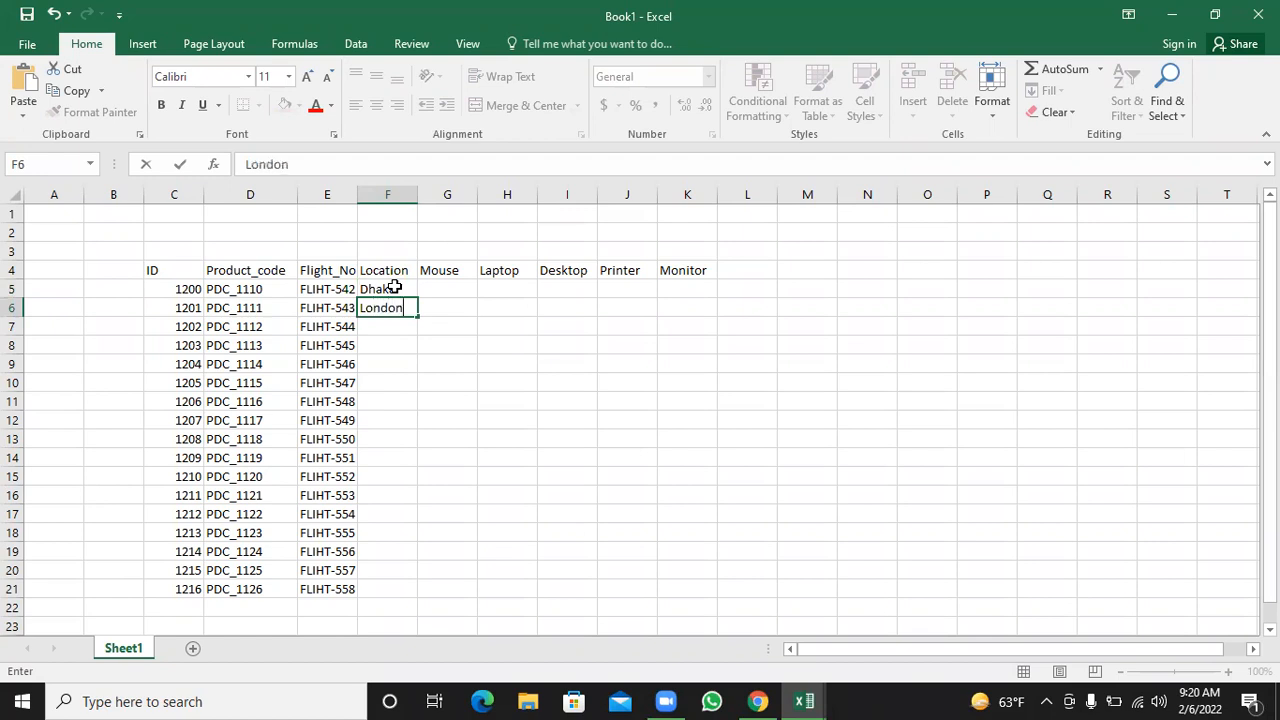
key("Return")
type("Kalkata")
key("Return")
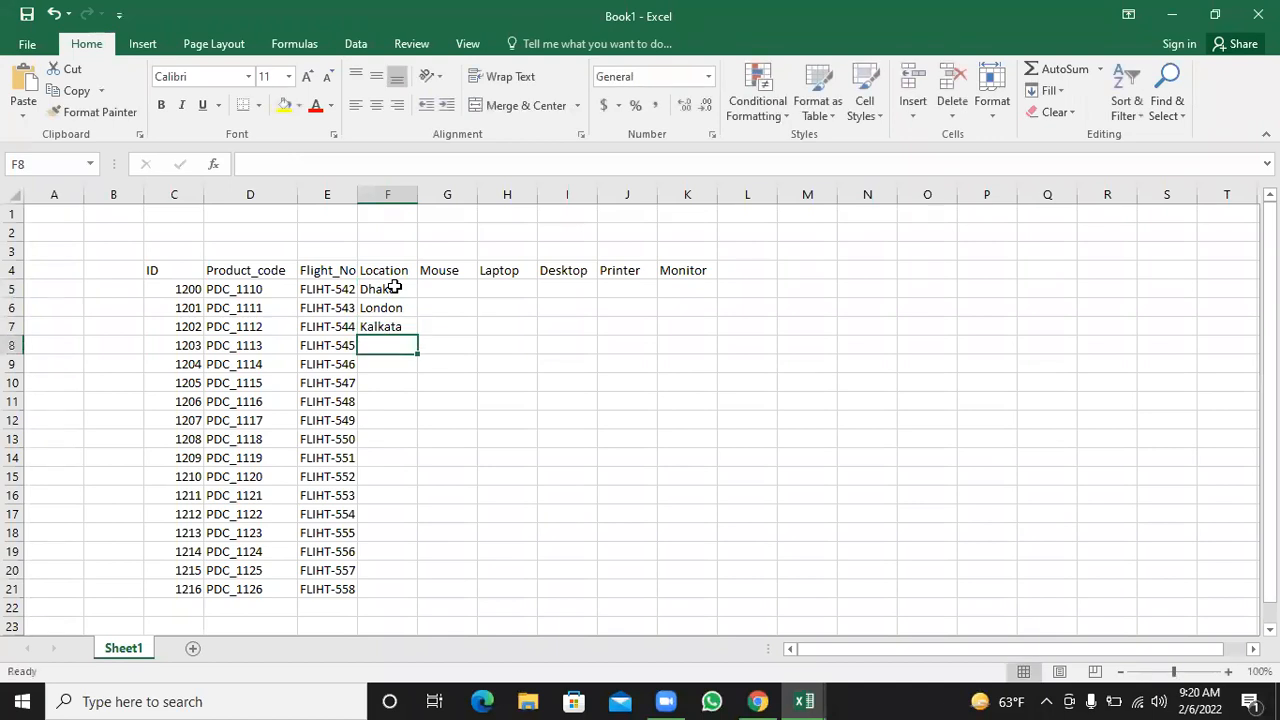
type("Dhaka")
key("Return")
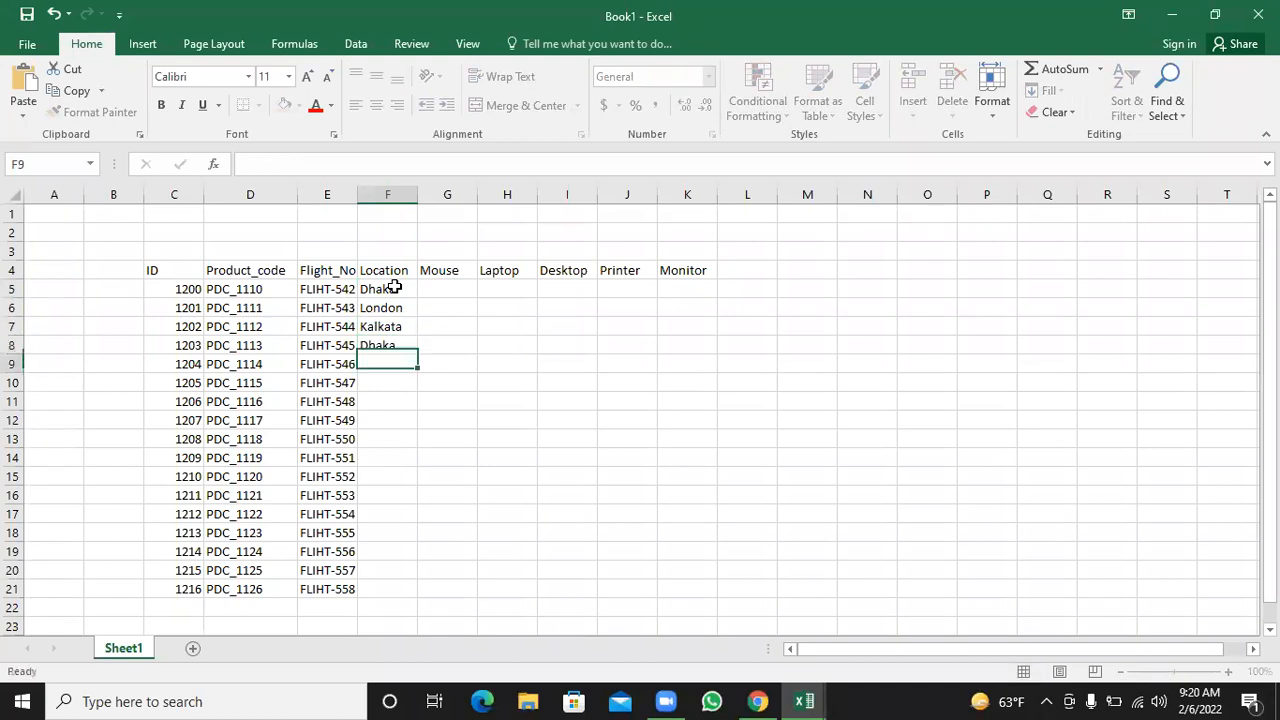
type("London")
key("Return")
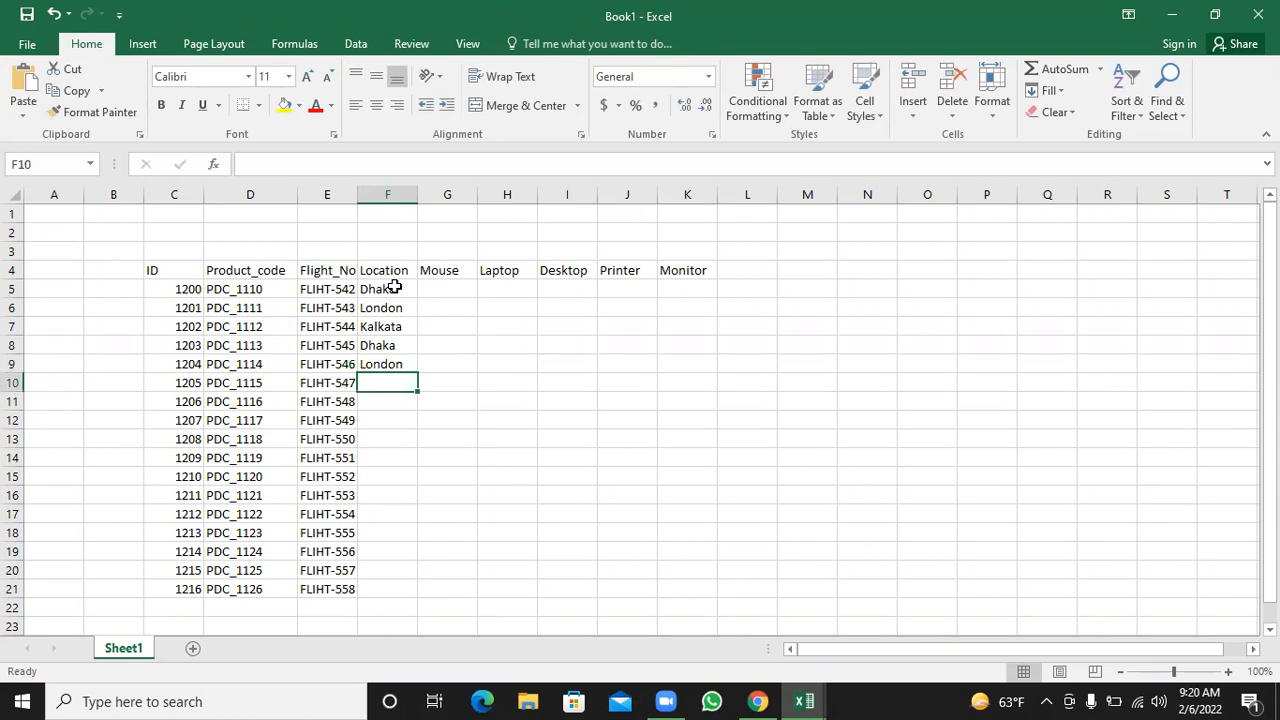
- Continue the Location column in F10 through F14 with Kalkata, Kalkata, Dhaka, Dhaka and Dhaka
type("K")
key("Return")
type("K")
key("Return")
type("D")
key("Return")
type("D")
key("Return")
type("D")
key("Return")
- Complete the Location column in F15 through F21 with London, London, Kalkata, Dhaka, Dhaka, Kalkata and London
type("l")
key("BackSpace")
key("BackSpace")
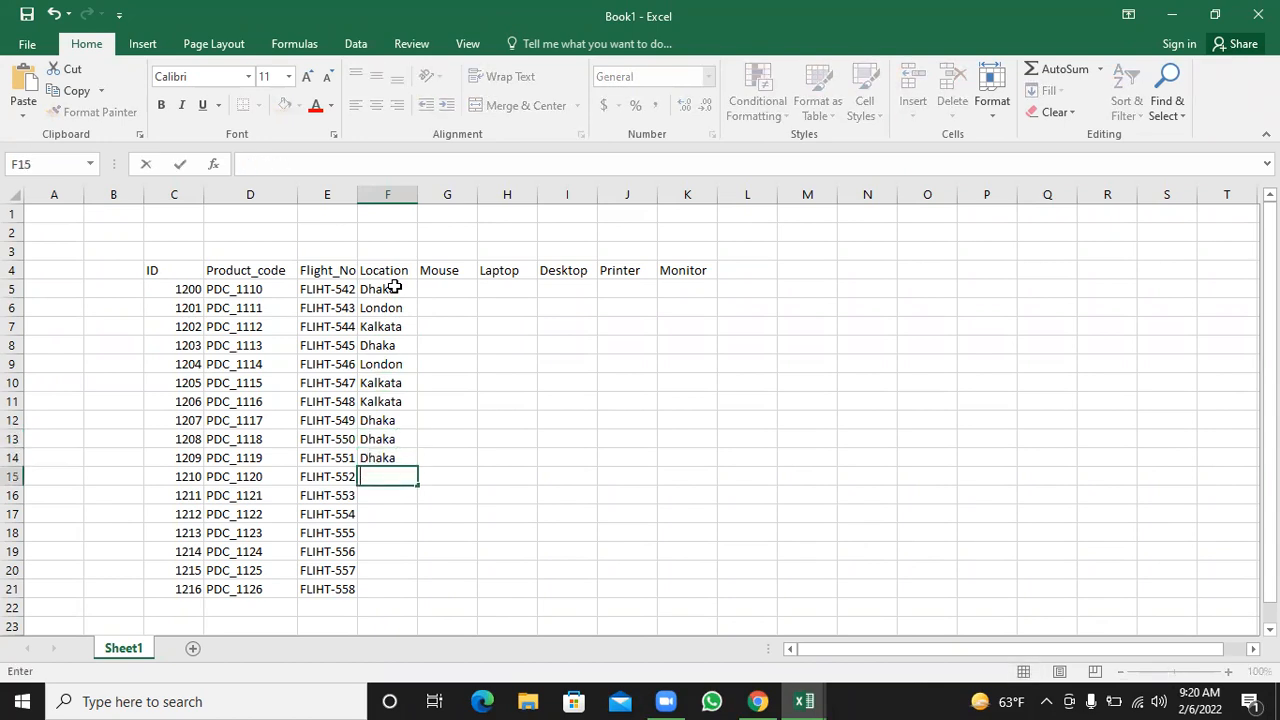
type("L")
key("Return")
type("L")
key("Return")
type("K")
key("Return")
type("D")
key("Return")
type("F")
key("BackSpace")
type("D")
key("Return")
type("K")
key("Return")
type("L")
key("Tab")
- Enter the Mouse values 250, 100 and 200 in cells G5 through G7
key("Up")
key("Up")
key("Up")
key("Up")
key("Up")
key("Up")
key("Up")
key("Up")
key("Up")
key("Up")
key("Up")
key("Up")
key("Up")
key("Up")
key("Up")
key("Up")
key("Up")
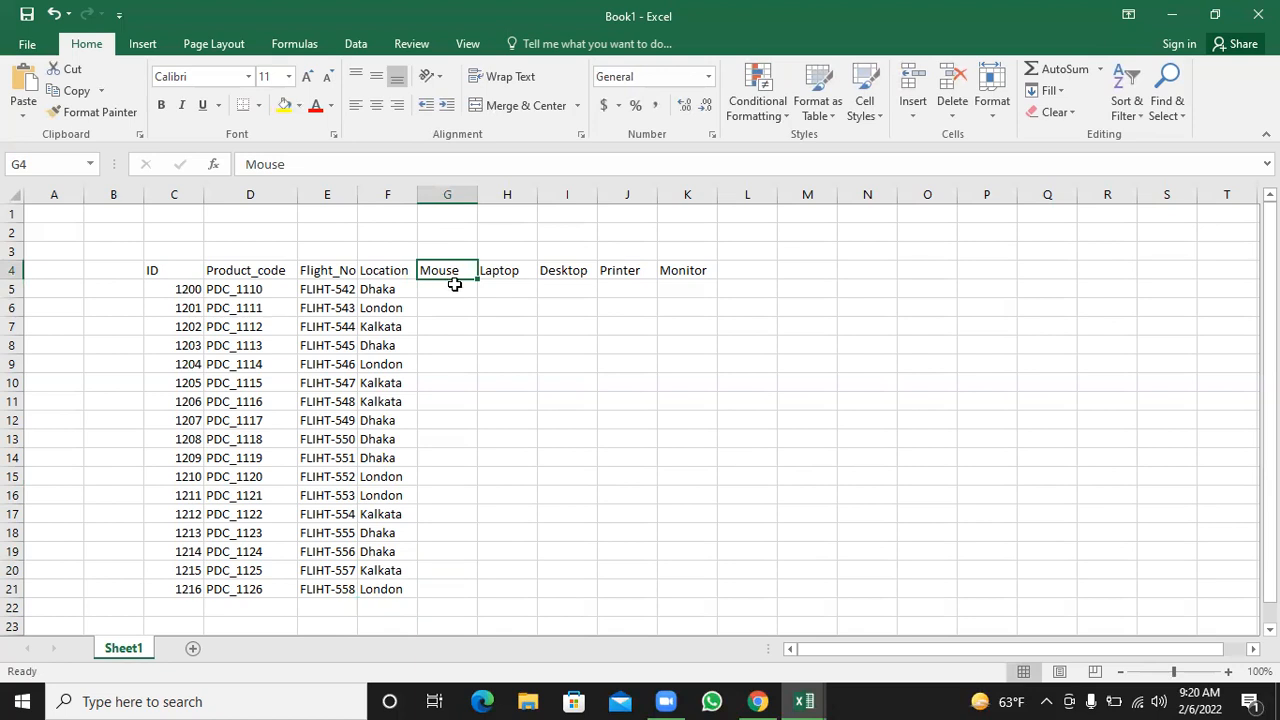
left_click(449, 289)
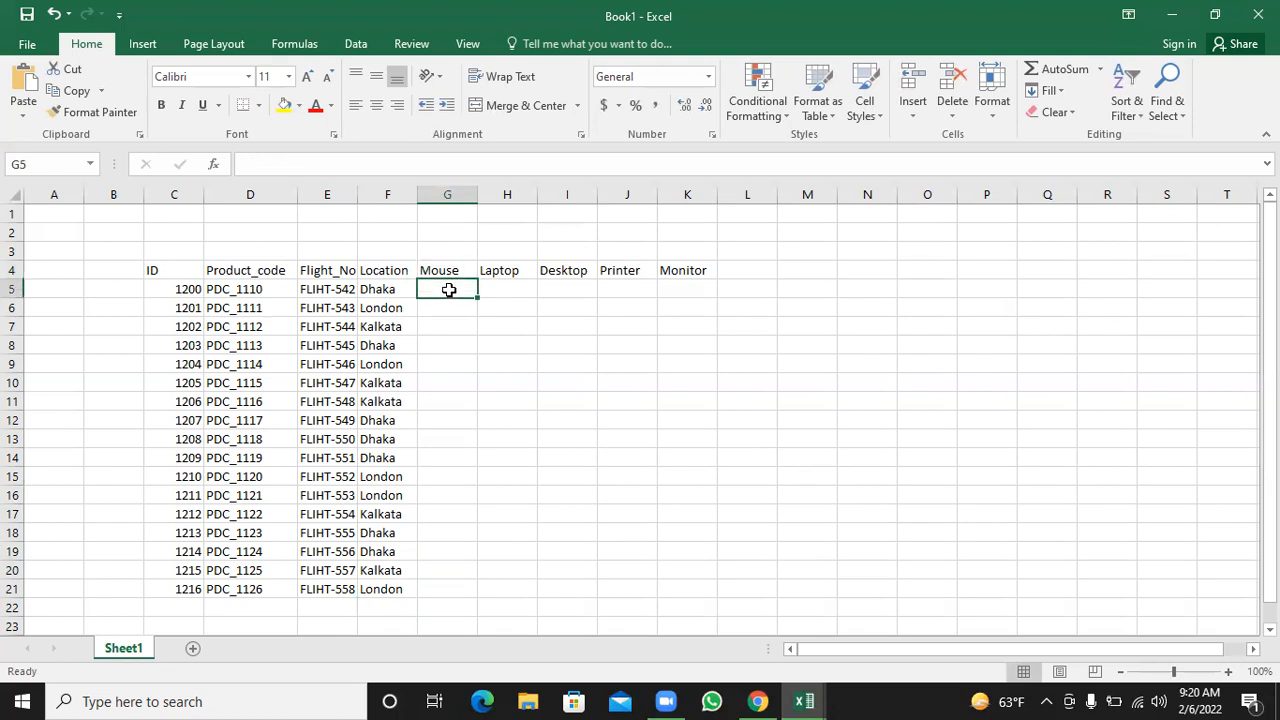
type("250")
key("Return")
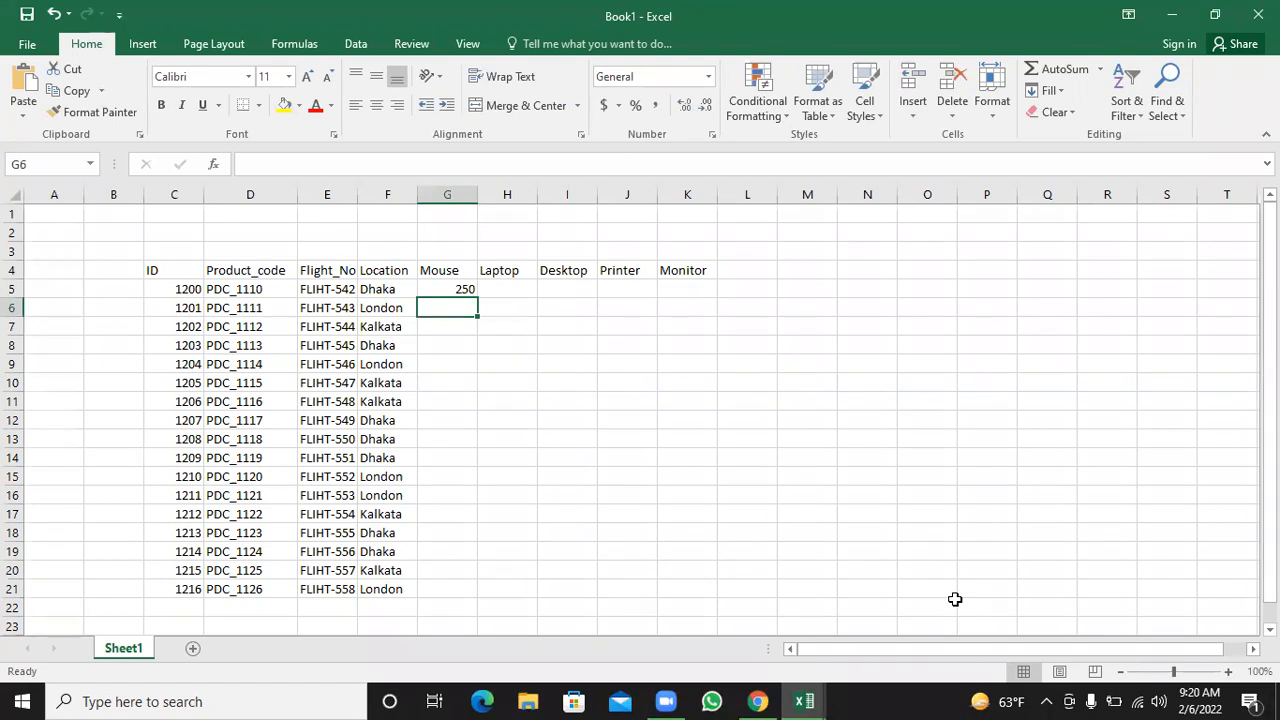
type("100")
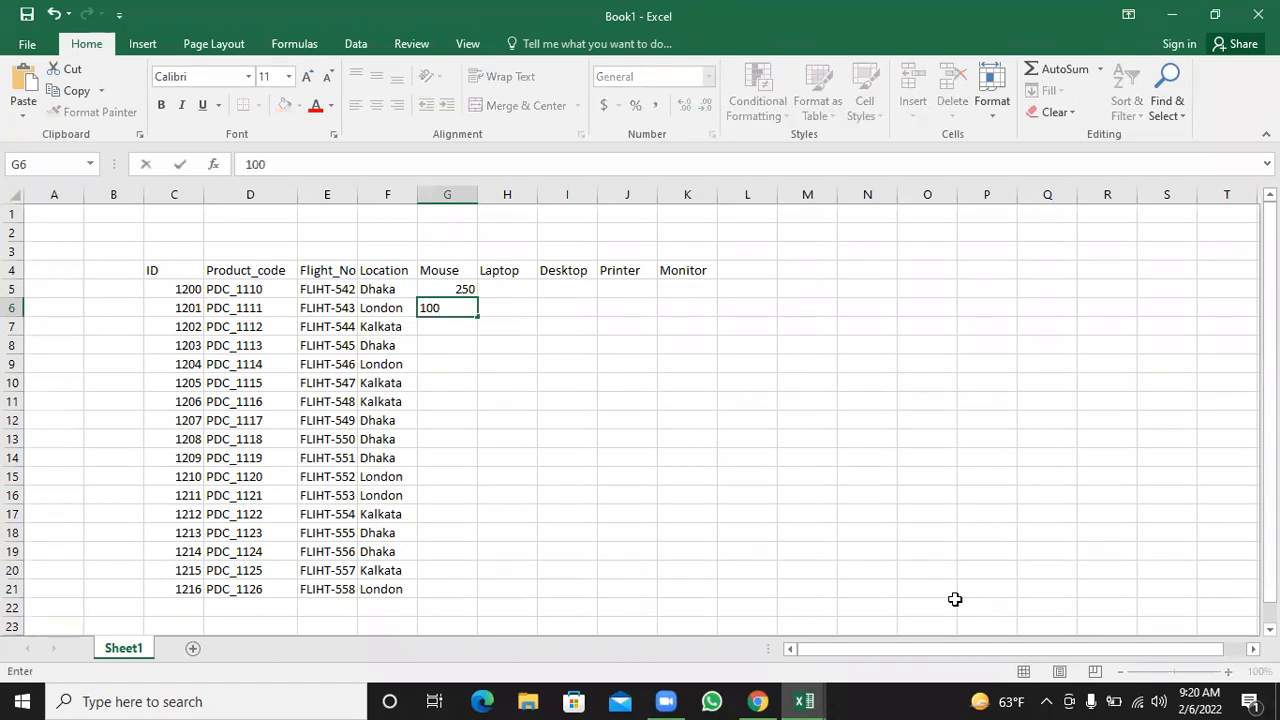
key("Return")
type("200")
key("Return")
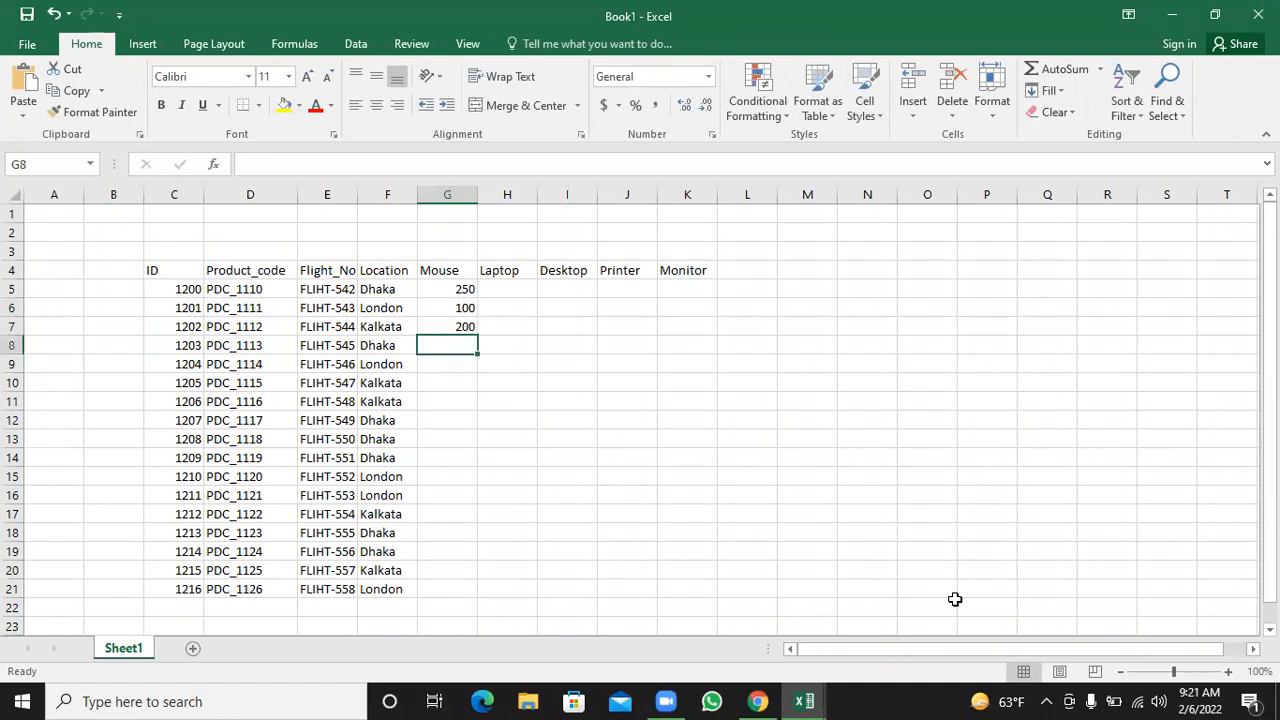
- Continue the Mouse column in G8 through G11 with 300, 200, 100 and 500
type("300")
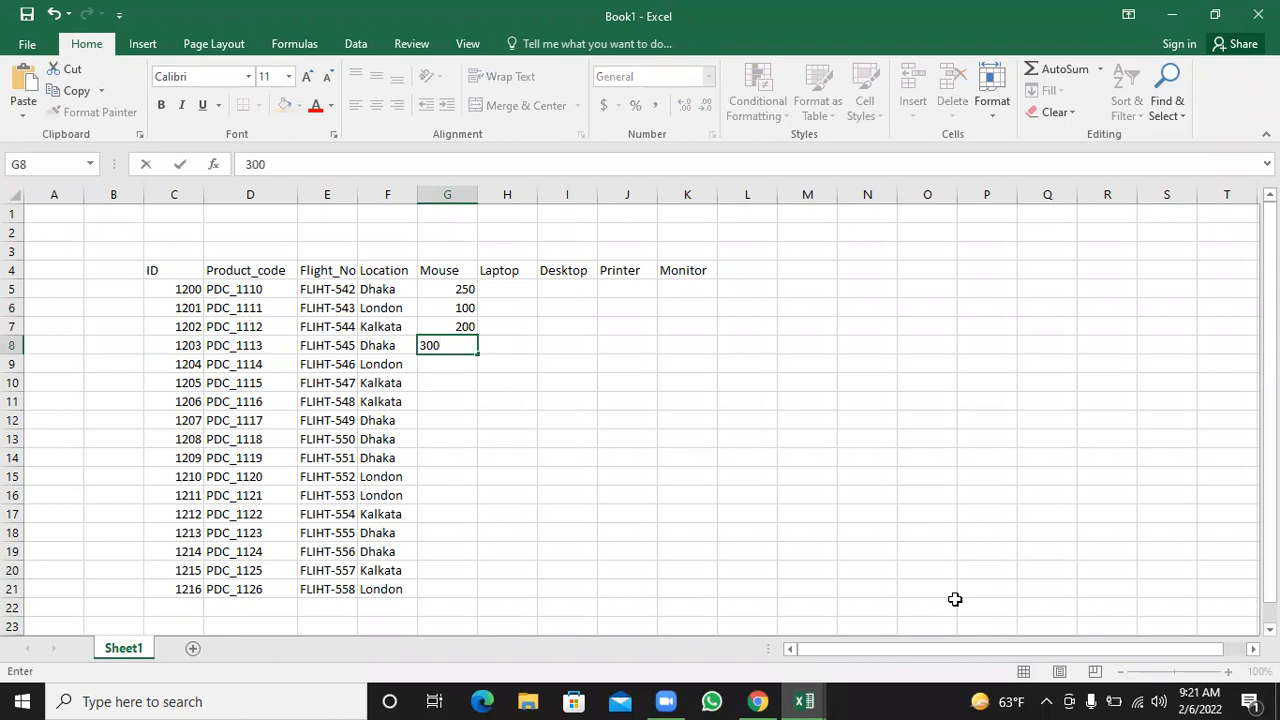
key("Return")
type("200")
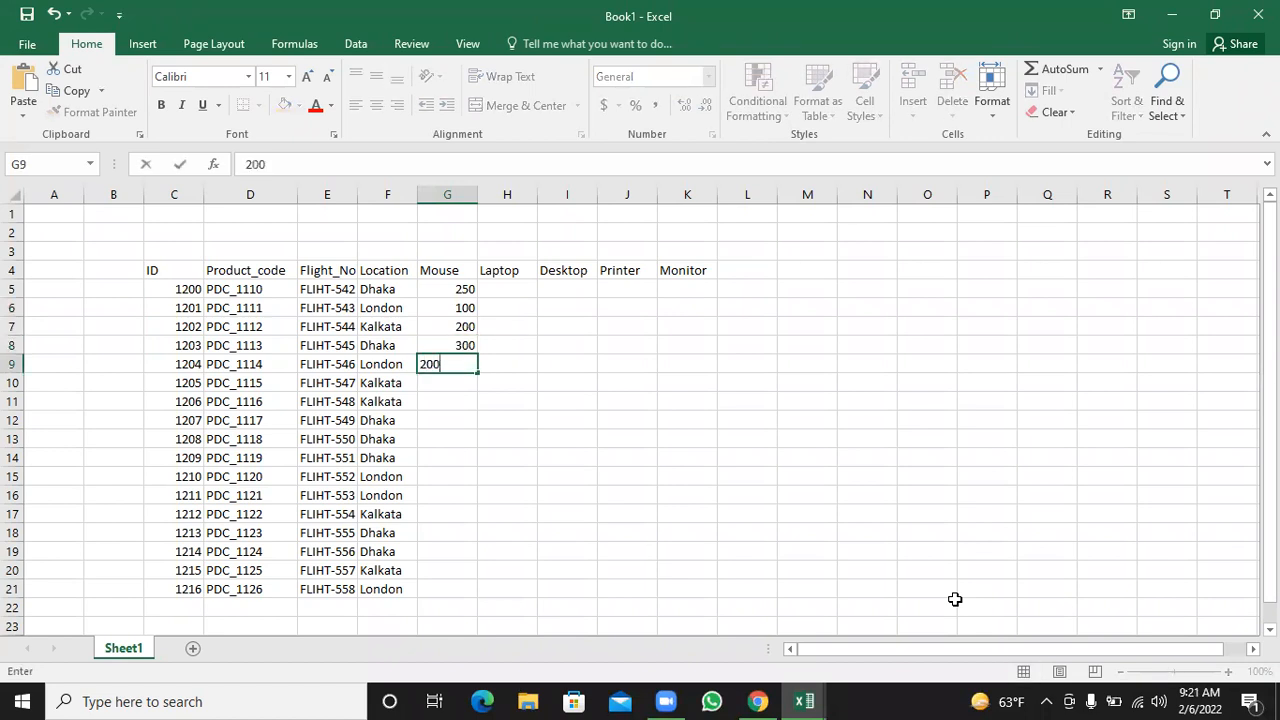
key("Return")
type("100")
key("Return")
type("500")
key("Return")
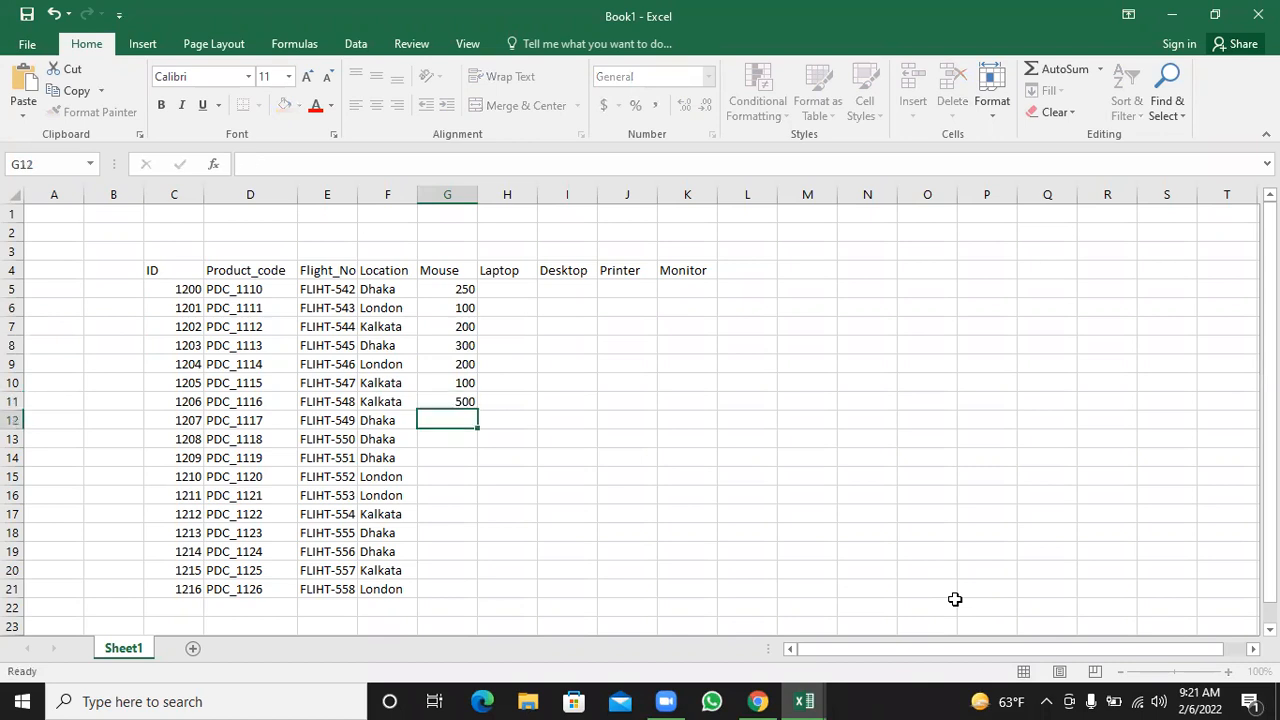
- Continue the Mouse column in G12 through G14 with 400, 300 and 250
type("400")
key("Return")
type("300")
key("Return")
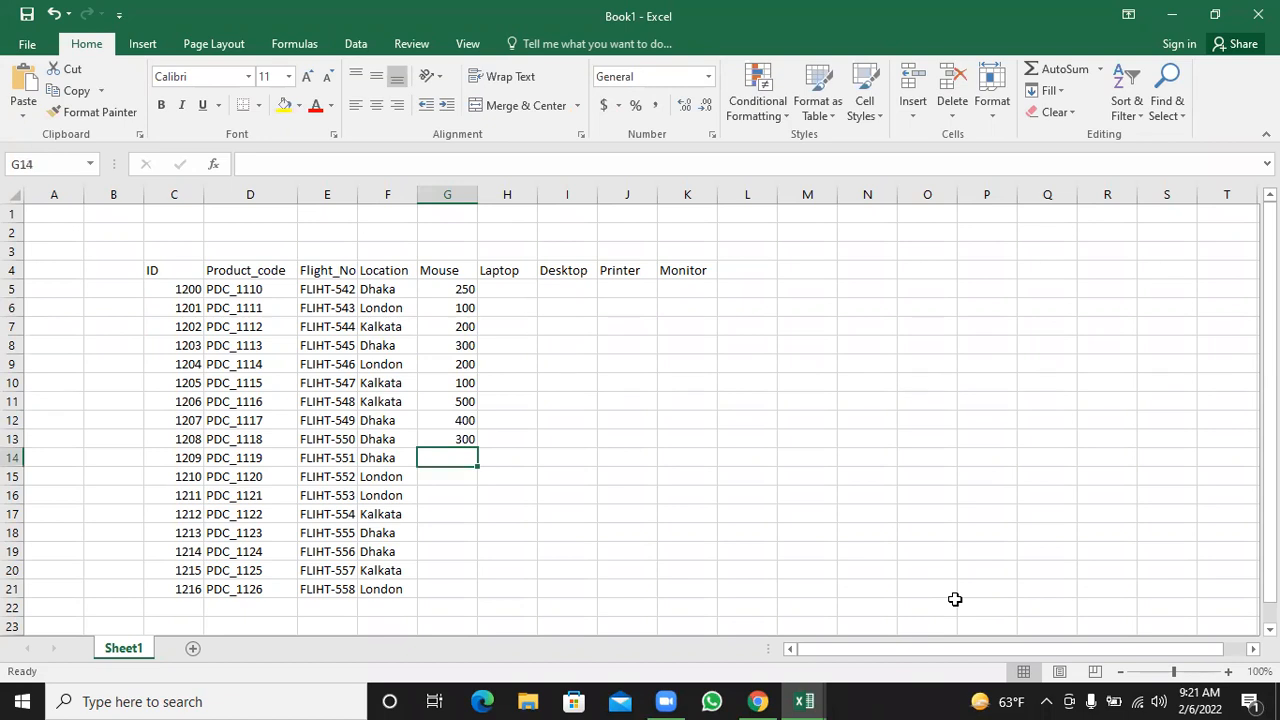
type("250")
key("Return")
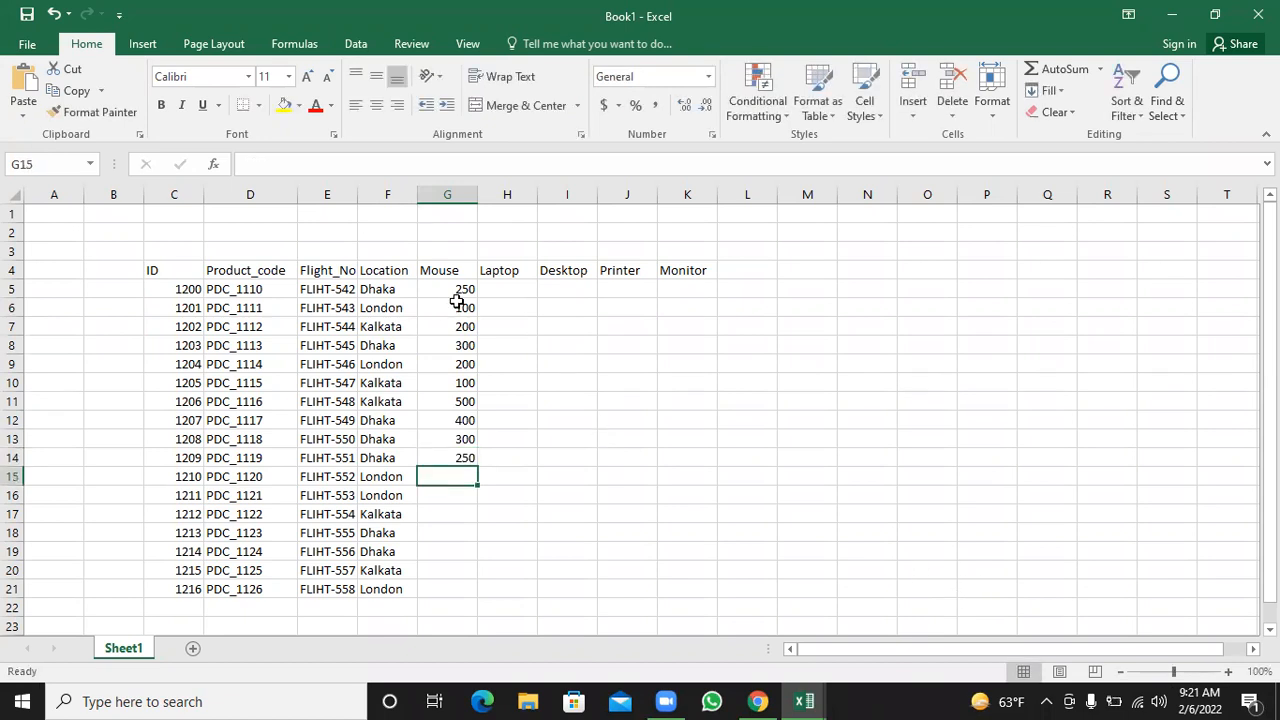
- Try to autofill the Mouse values in G5:G14 down to row 21, and undo the fill
left_click_drag(457, 289, 461, 452)
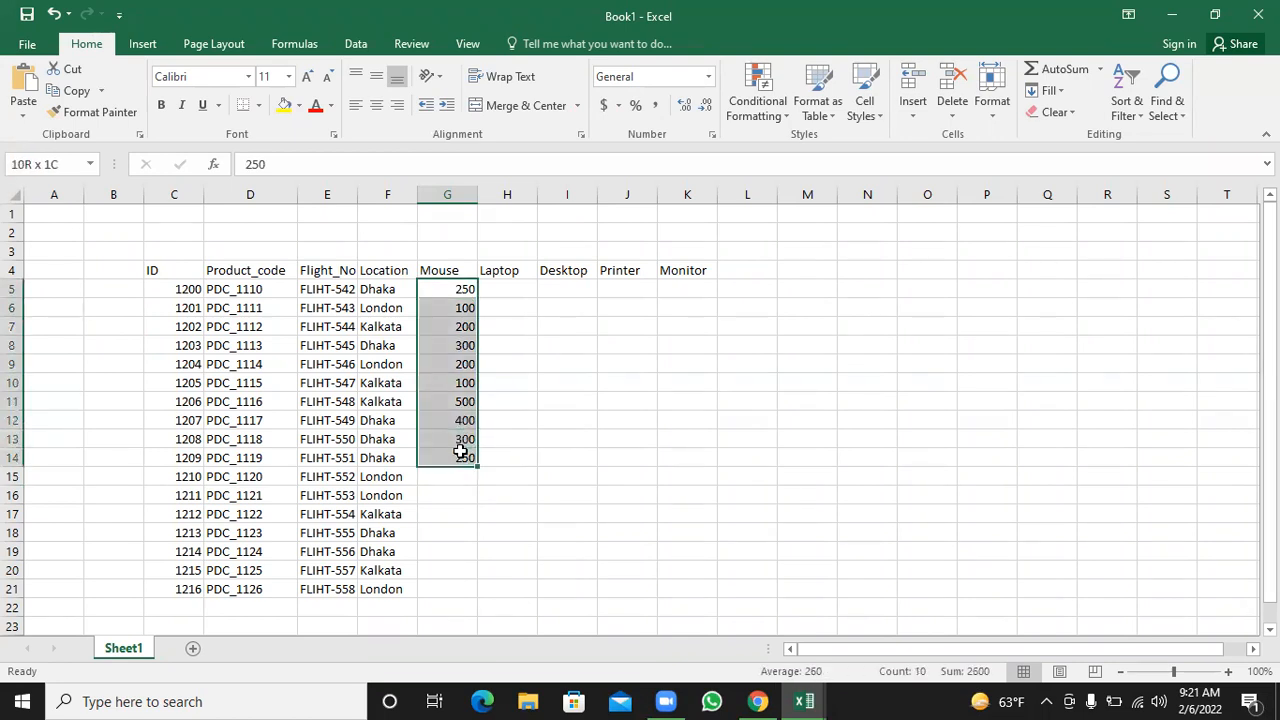
double_click(478, 465)
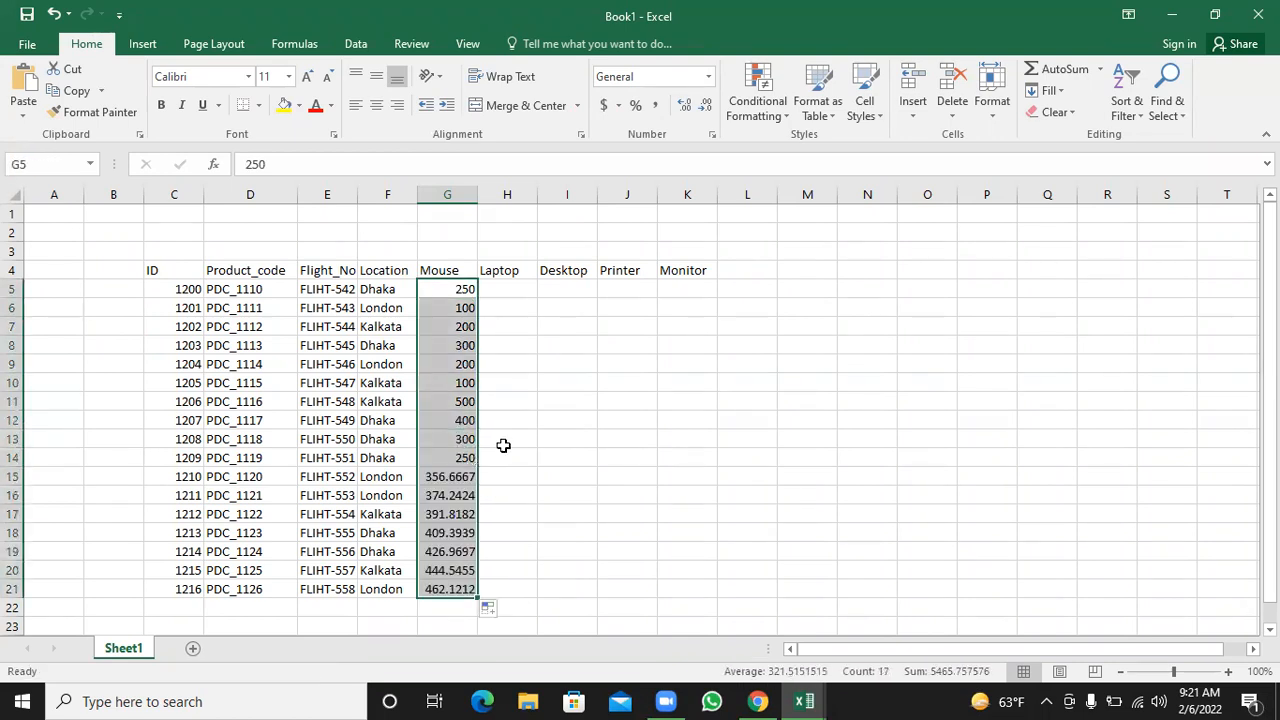
key("ctrl+z")
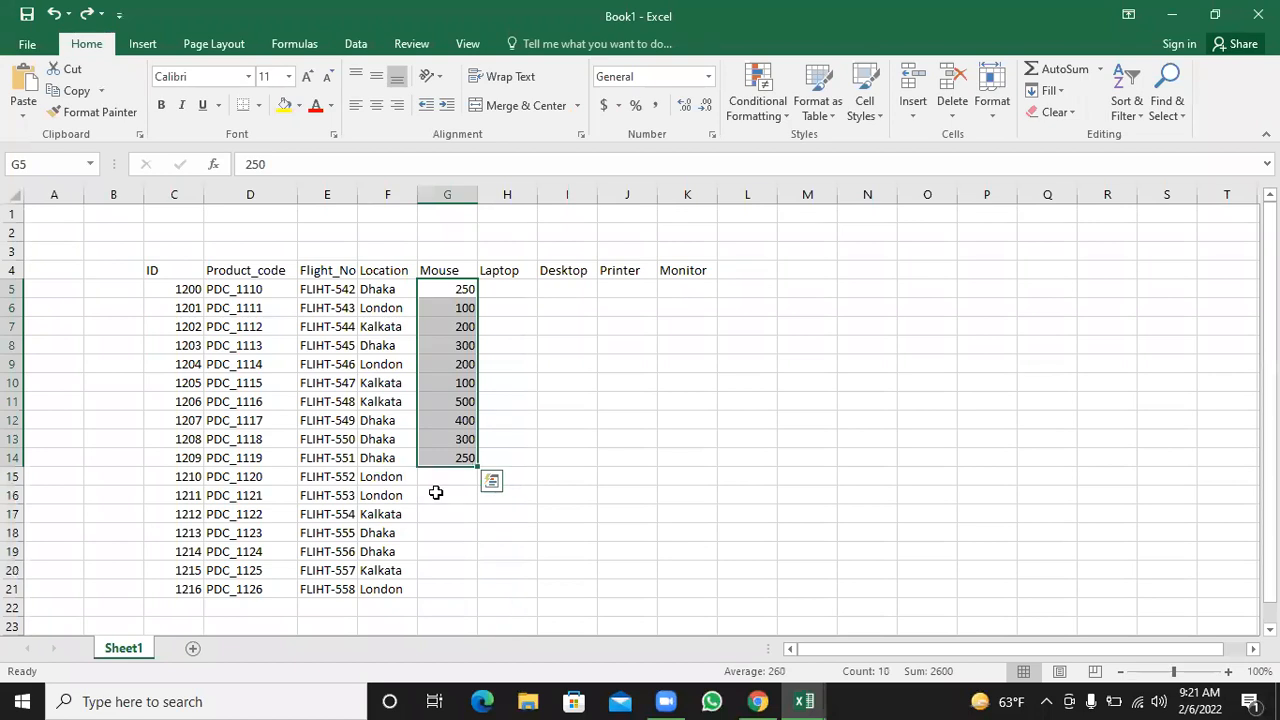
- Copy the Mouse values in G5:G14 and paste them starting at G15
key("ctrl+c")
left_click(447, 476)
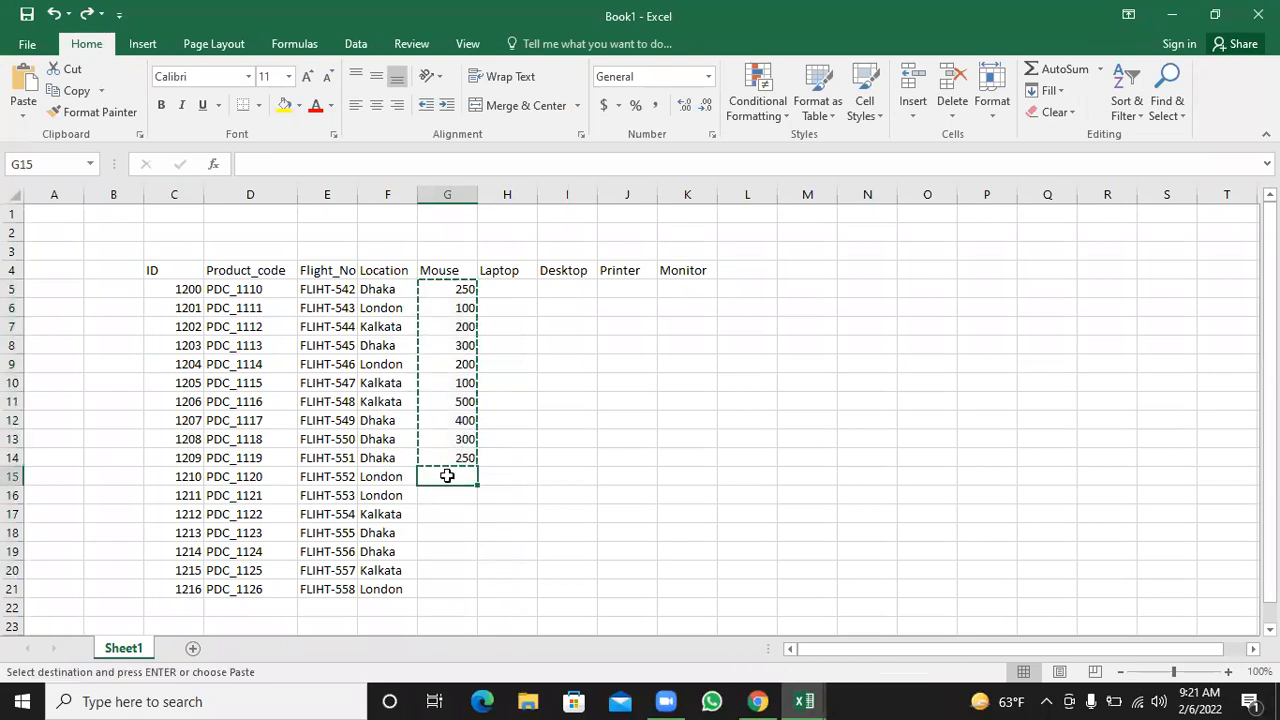
key("ctrl+v")
- Clear the surplus Mouse values in G22:G24 below the last table row
left_click(494, 557)
key("Down")
key("Down")
key("Down")
key("Down")
key("Down")
key("Down")
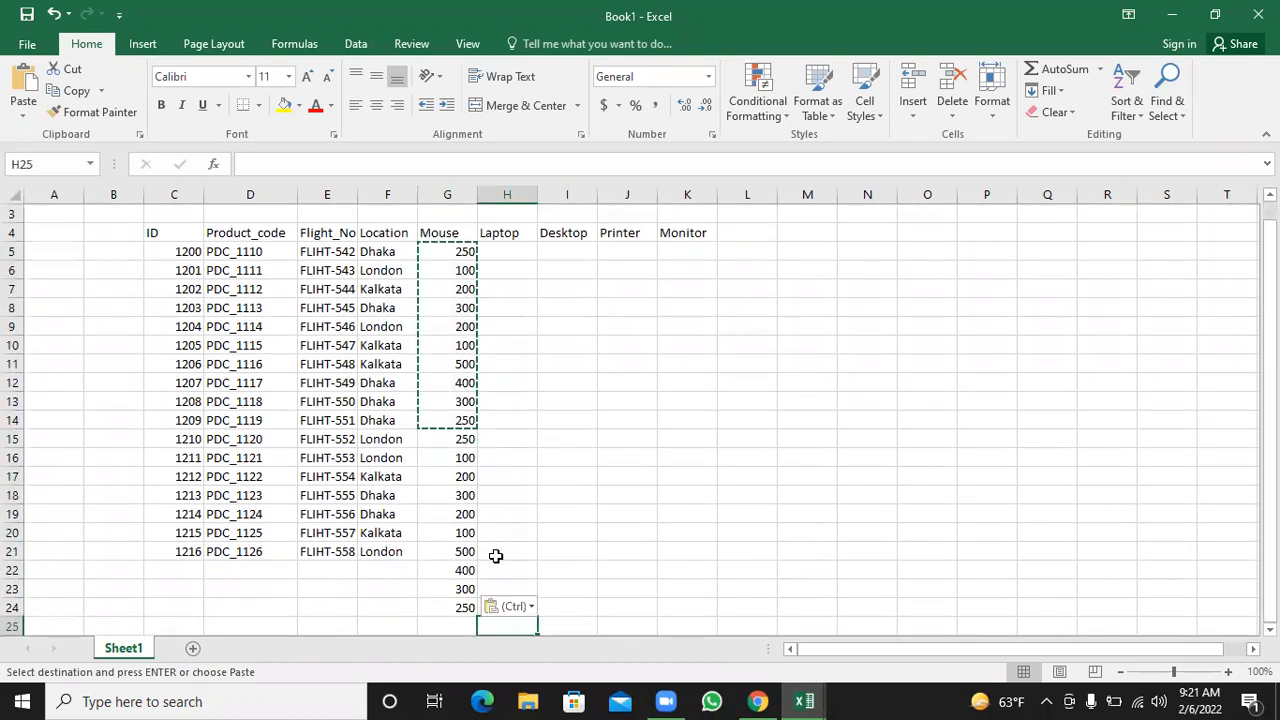
left_click_drag(457, 570, 457, 608)
key("Delete")
- Enter the Laptop values 50000, 40000 and 30000 in cells H5 through H7
key("Up")
key("Right")
key("Up")
key("Up")
key("Up")
key("Up")
key("Up")
key("Up")
key("Up")
key("Up")
key("Up")
key("Up")
key("Up")
key("Up")
key("Up")
key("Up")
key("Up")
key("Up")
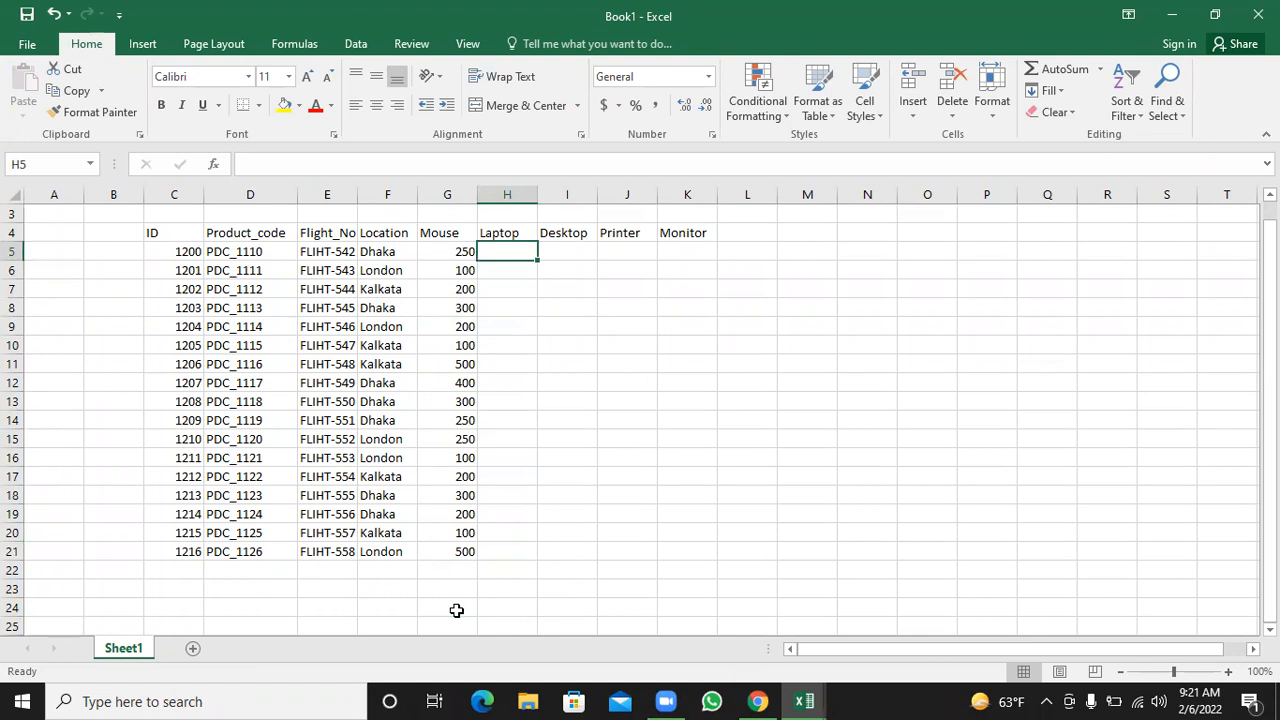
type("50000")
key("Return")
type("40000")
type("30000")
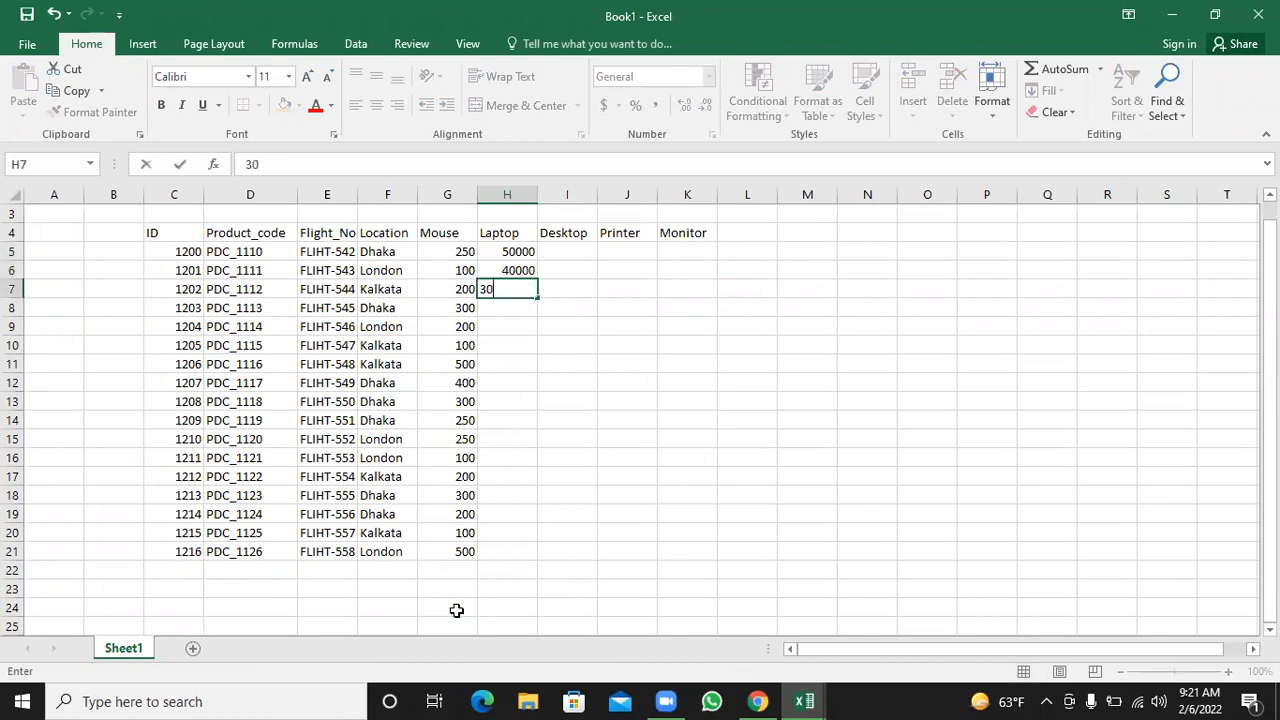
key("Return")
- Continue the Laptop column in H8 through H12 with 25000, 35000, 45000, 20000 and 34000
type("250000")
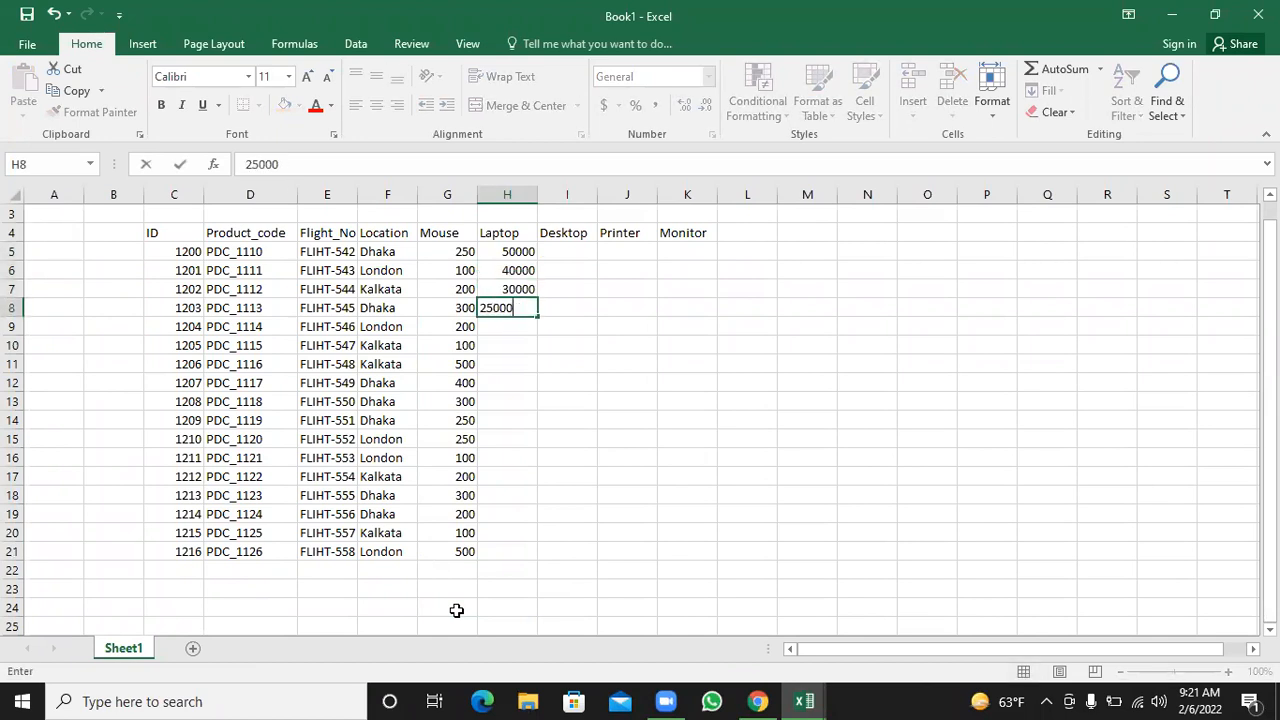
key("Return")
type("35000")
key("Return")
type("45000")
key("Return")
type("2000")
key("Return")
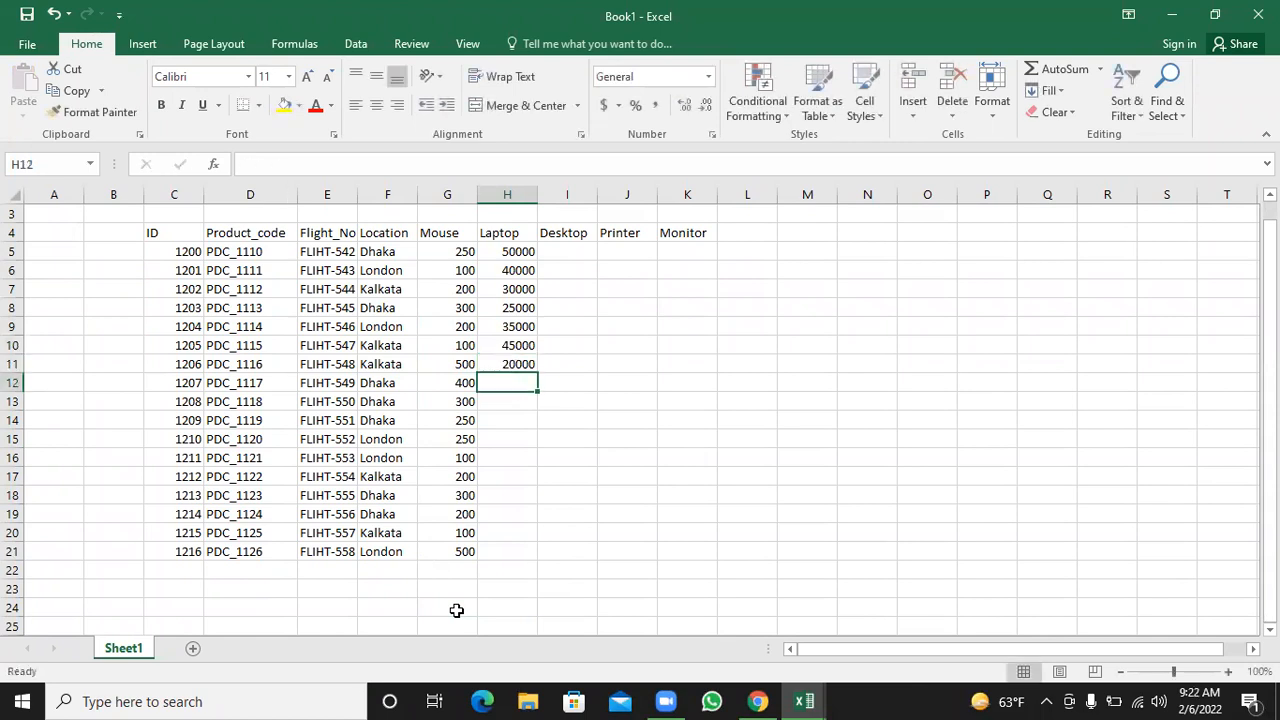
type("34")
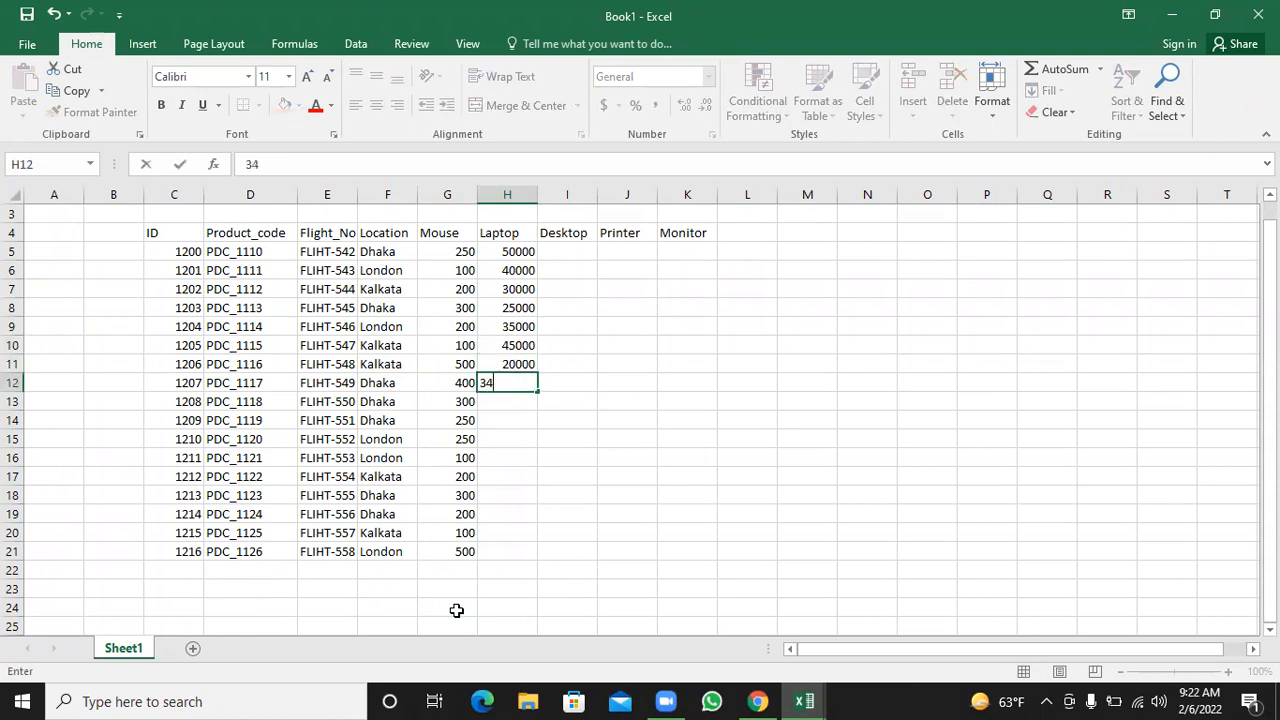
type("000")
key("Return")
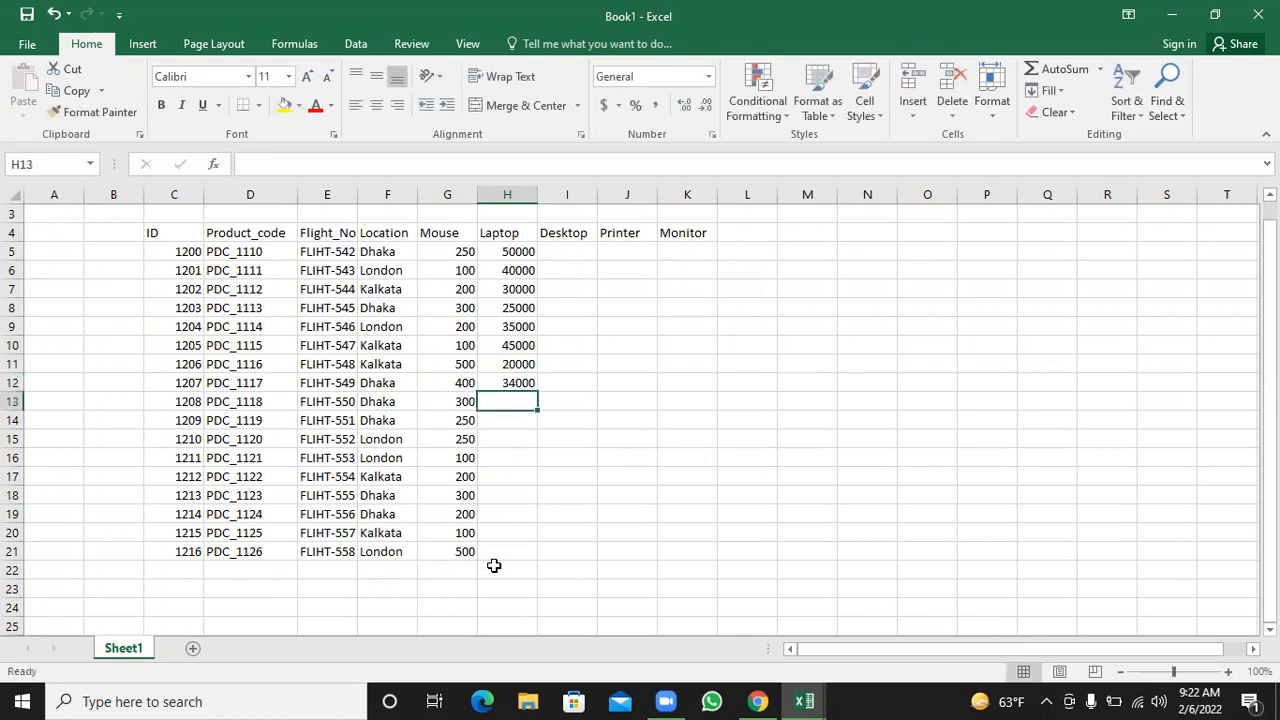
- Copy the Laptop values in H5:H12 and paste them starting at H13
left_click_drag(518, 251, 522, 380)
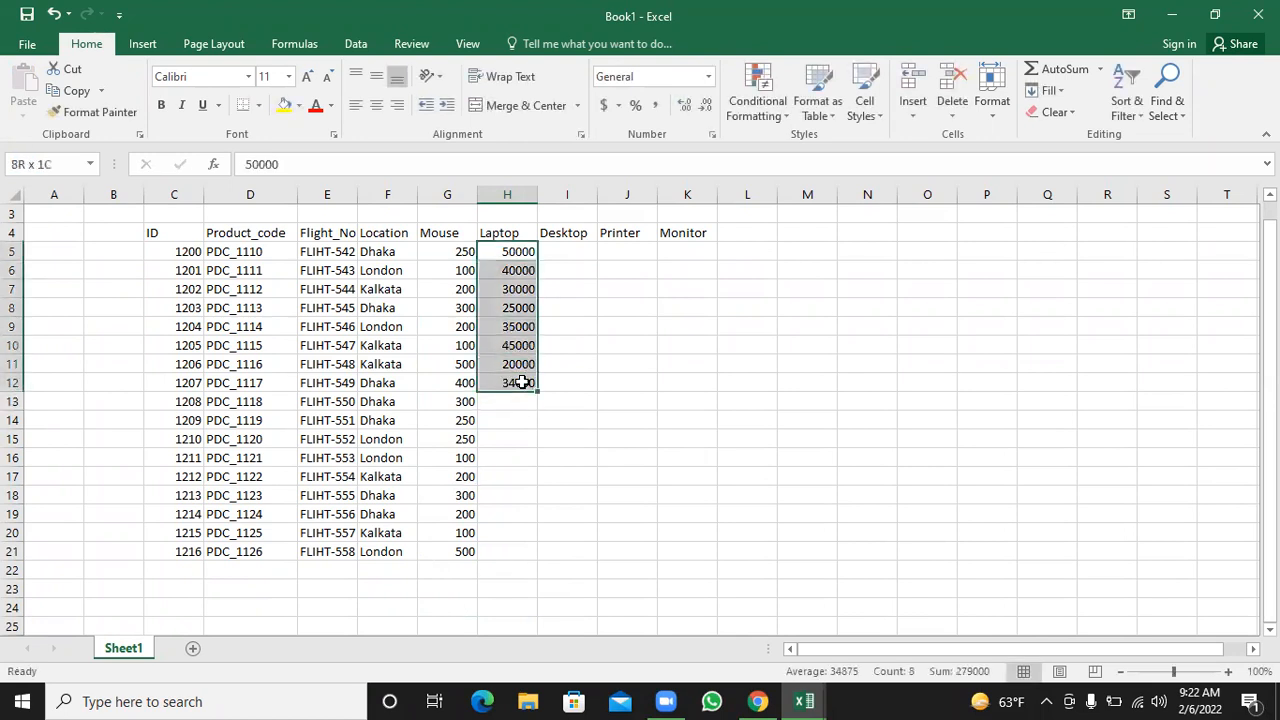
key("ctrl+c")
key("Down")
key("Down")
key("Down")
key("Down")
key("Down")
key("Down")
key("Down")
key("Down")
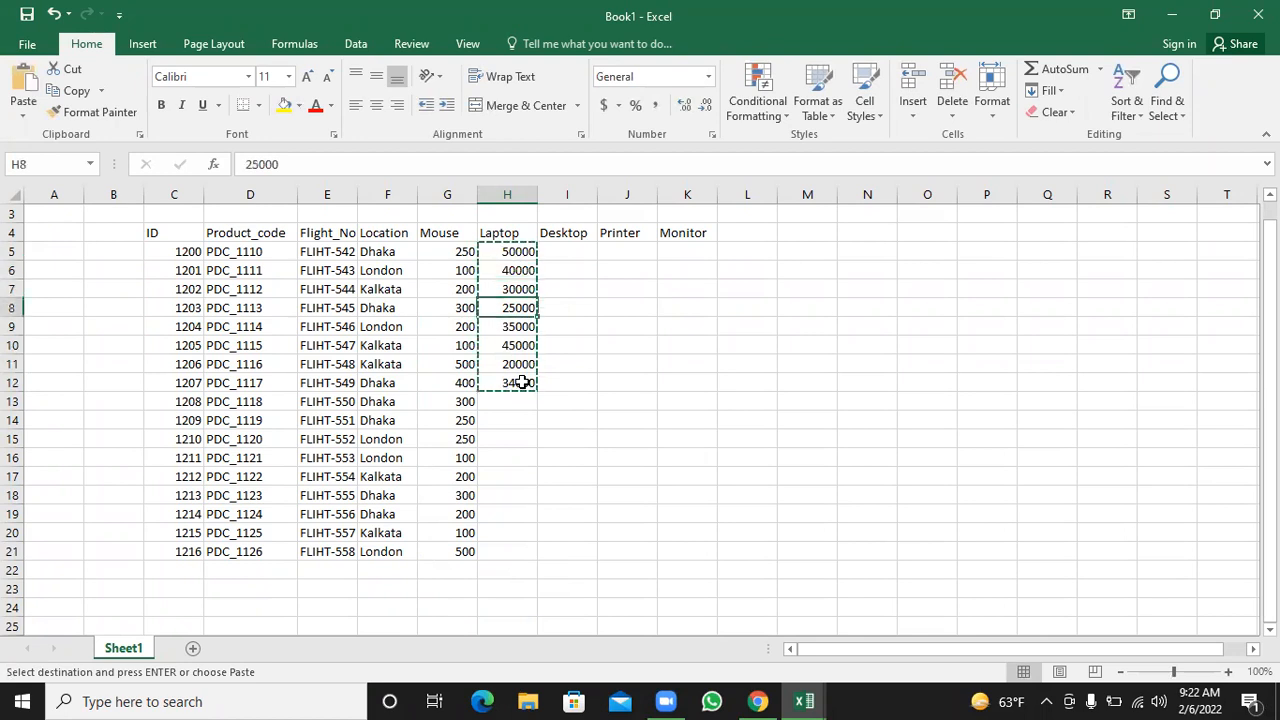
key("ctrl+v")
- Complete the Laptop column by entering 25000 in H21
key("Down")
key("Down")
key("Down")
key("Down")
key("Down")
key("Down")
key("Down")
key("Down")
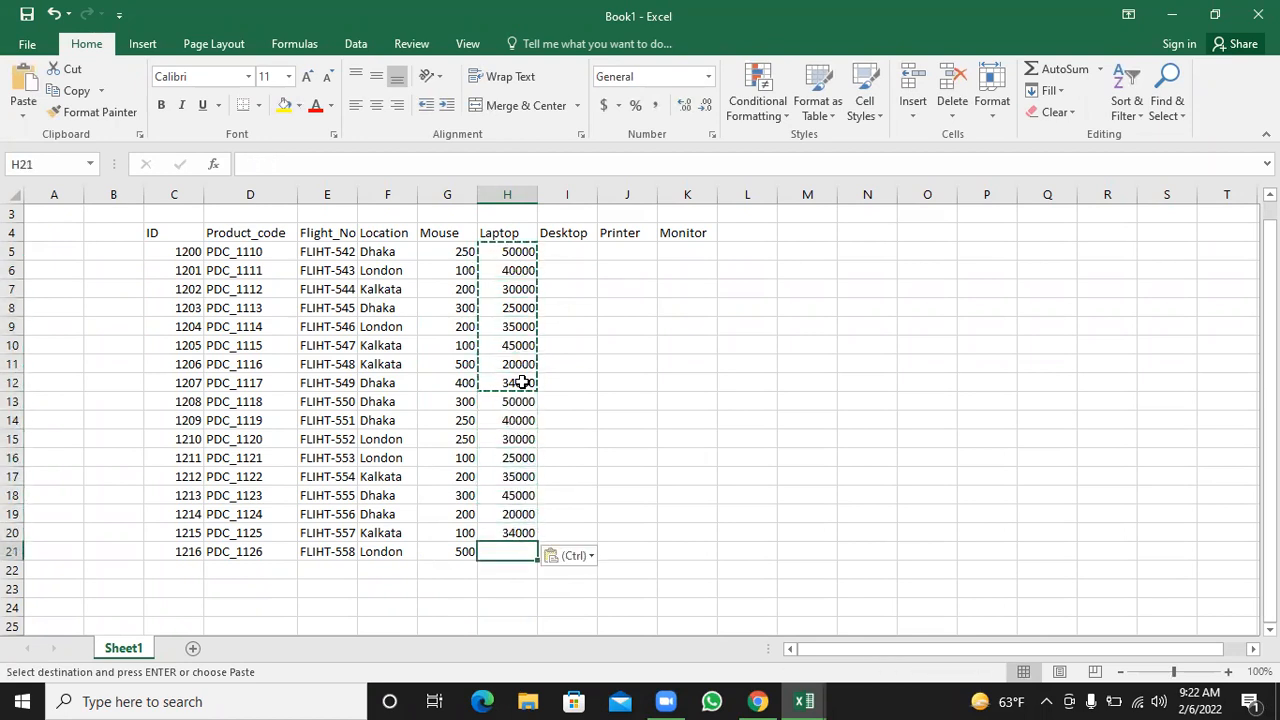
type("25000")
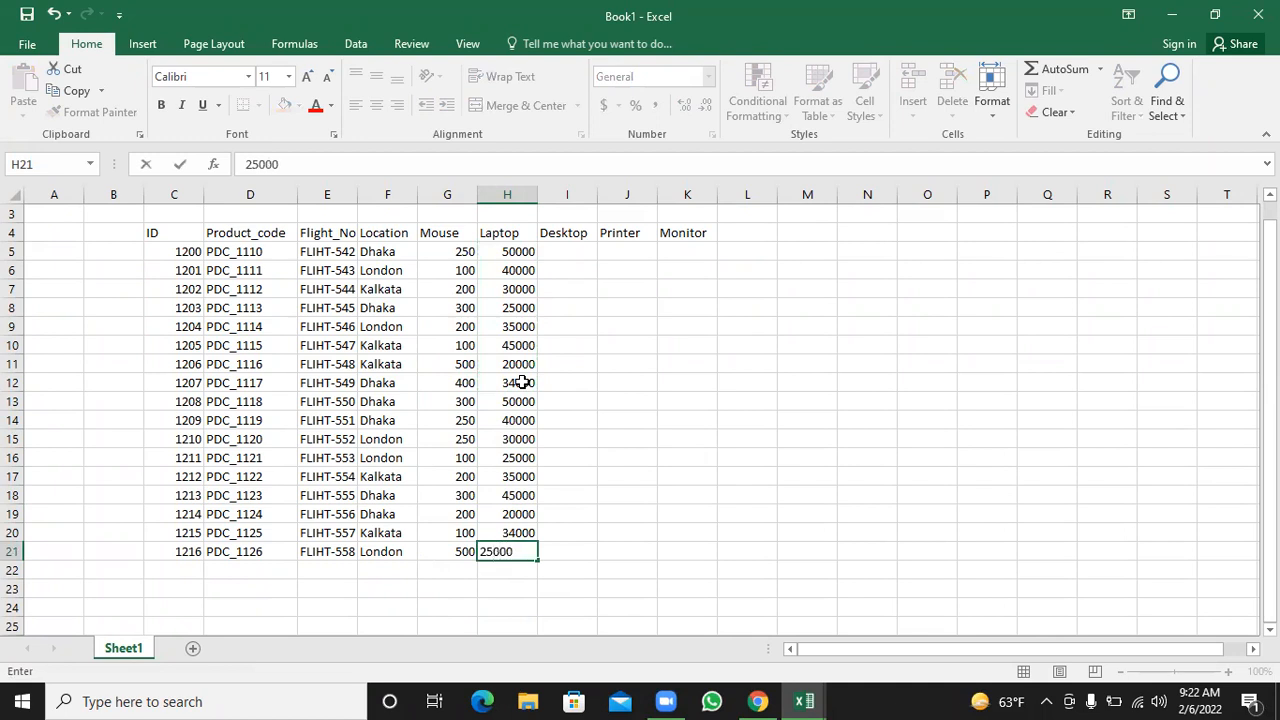
key("Return")
- Enter the Desktop values 10000, 15000 and 12000 in cells I5 through I7
key("Right")
key("Up")
key("Up")
key("Up")
key("Up")
key("Up")
key("Up")
key("Up")
key("Up")
key("Up")
key("Up")
key("Up")
key("Up")
key("Up")
key("Up")
key("Up")
key("Up")
key("Up")
type("10000")
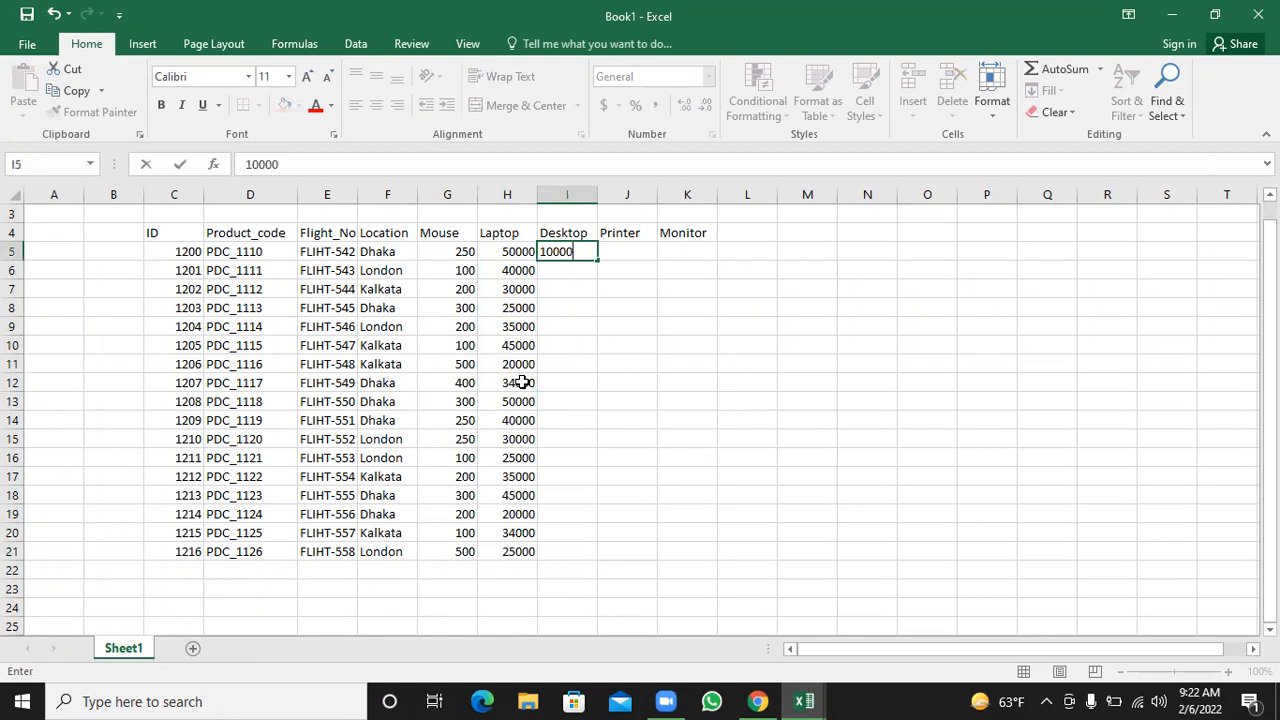
key("Return")
key("Up")
type("10000")
key("Return")
type("15000")
key("Return")
type("12000")
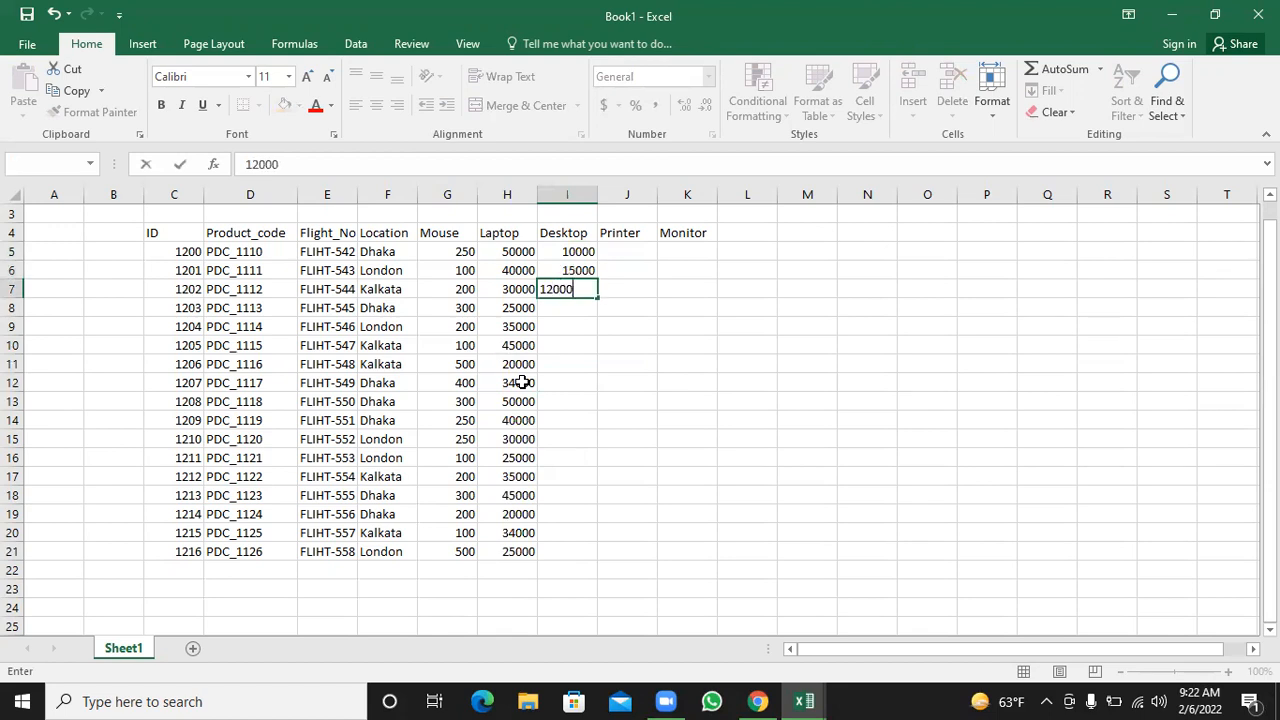
key("Return")
- Continue the Desktop column with 22000 in I8 and 23000 in I9
type("25000")
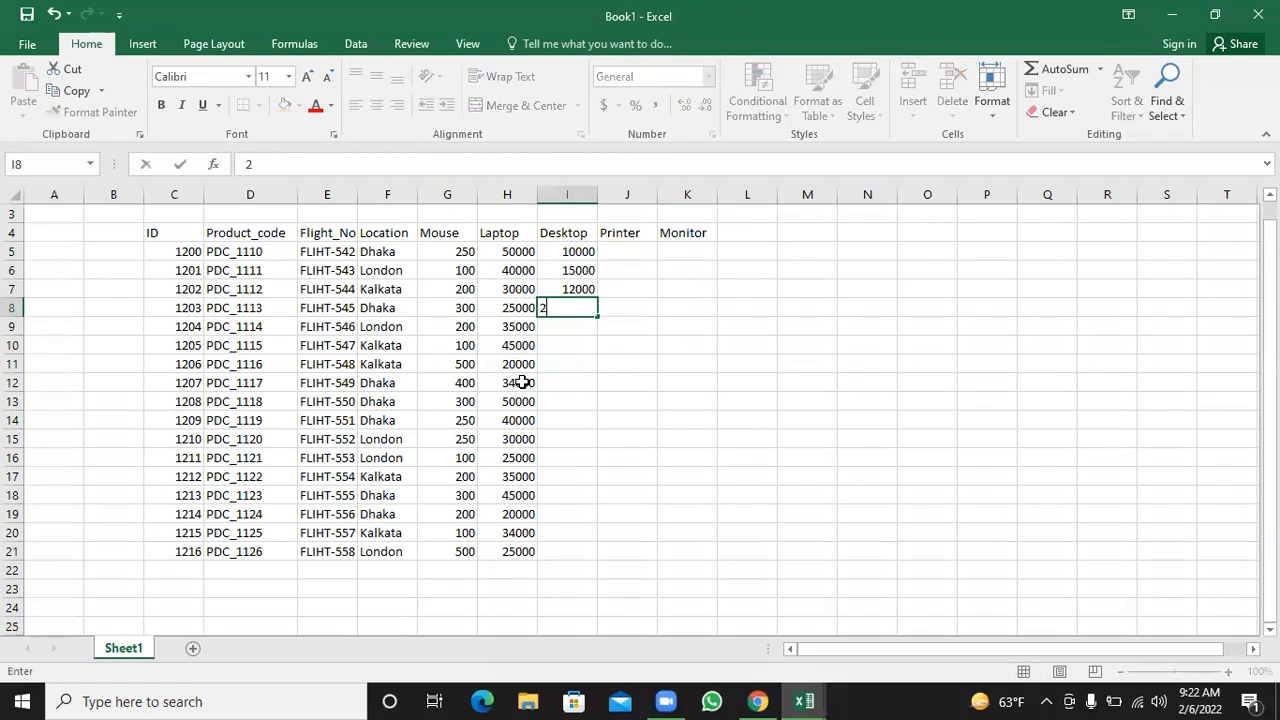
key("Return")
type("23000")
key("Up")
type("22000")
key("Return")
key("Return")
- Continue the Desktop column in I10 through I12 with 35000, 45000 and 53000
type("35000")
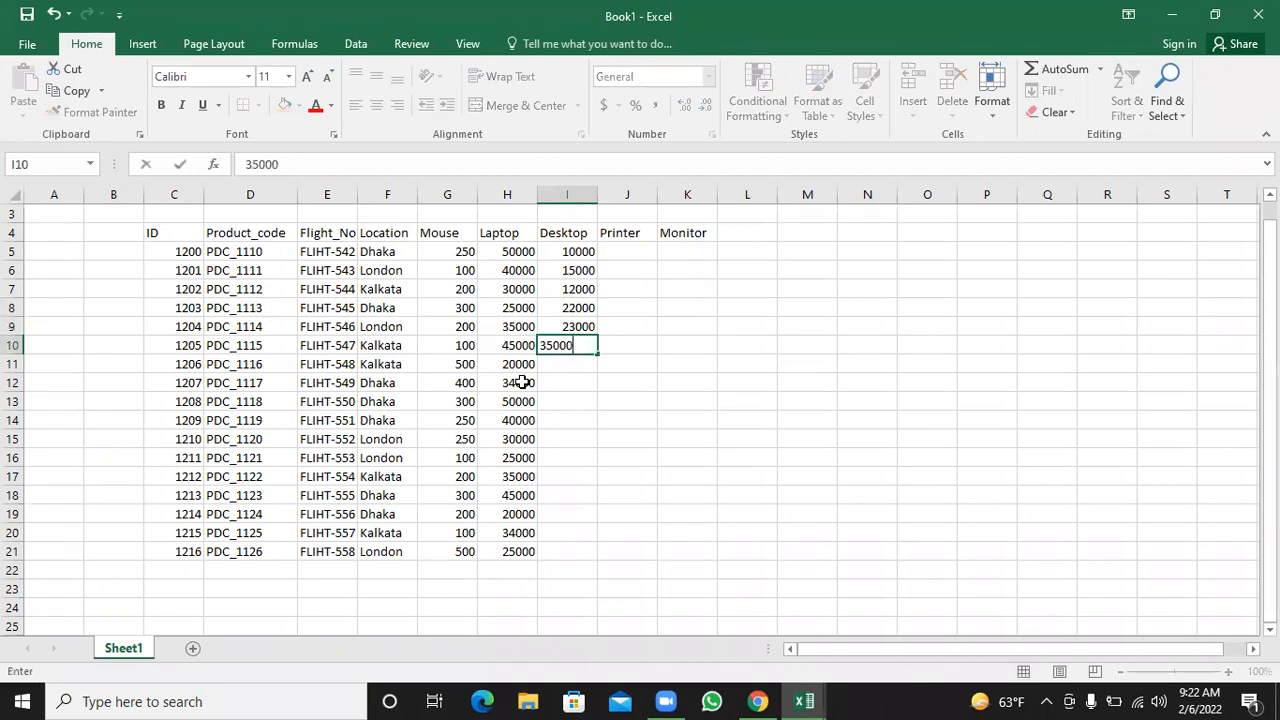
key("Return")
type("45000")
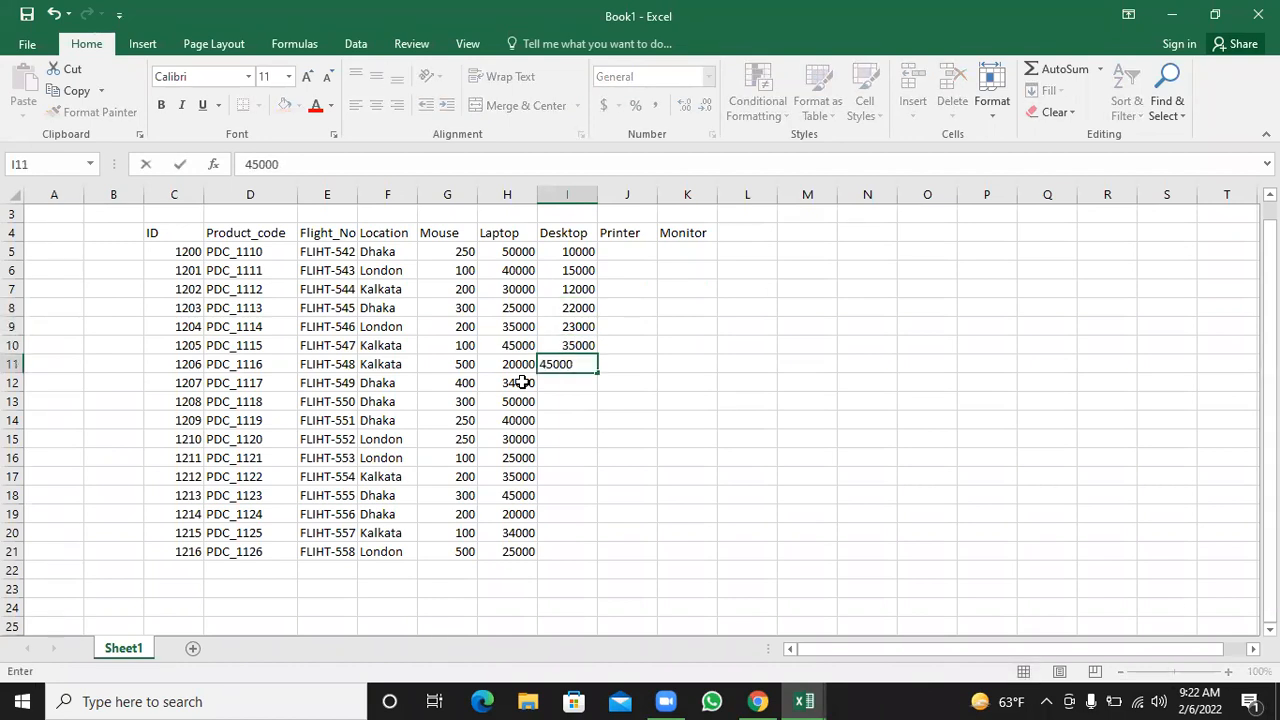
key("Return")
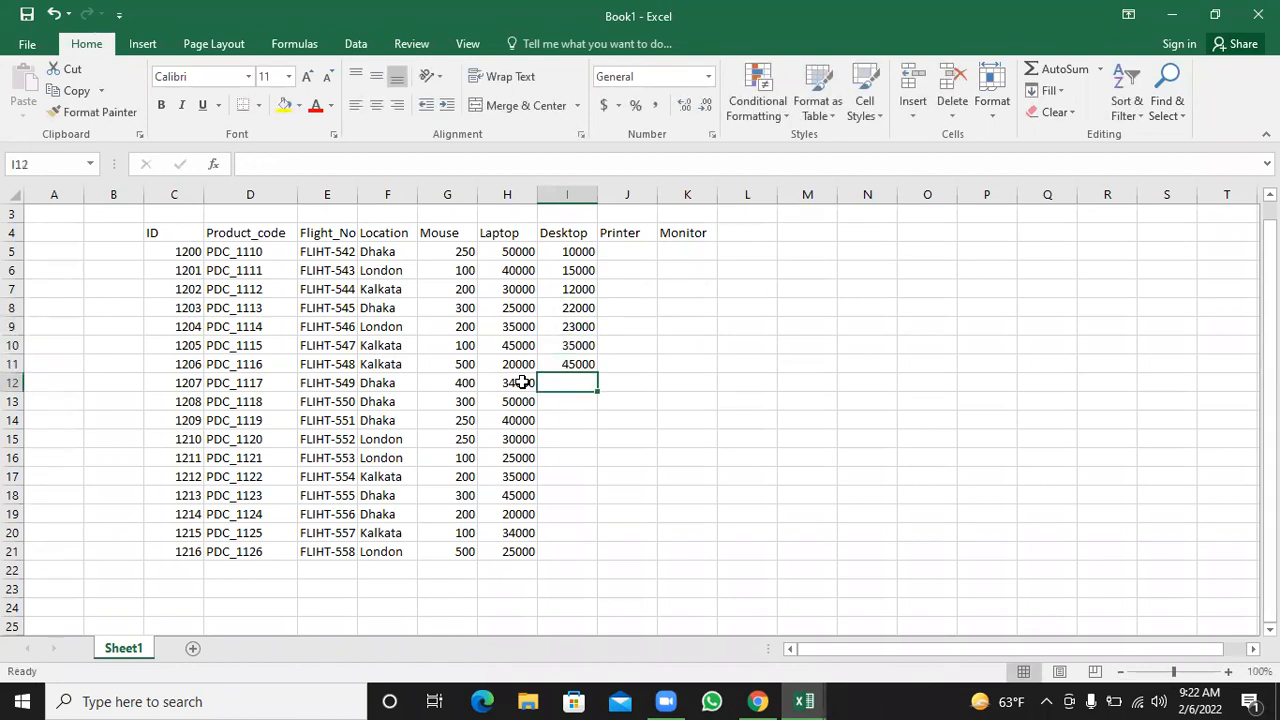
type("53000")
key("Return")
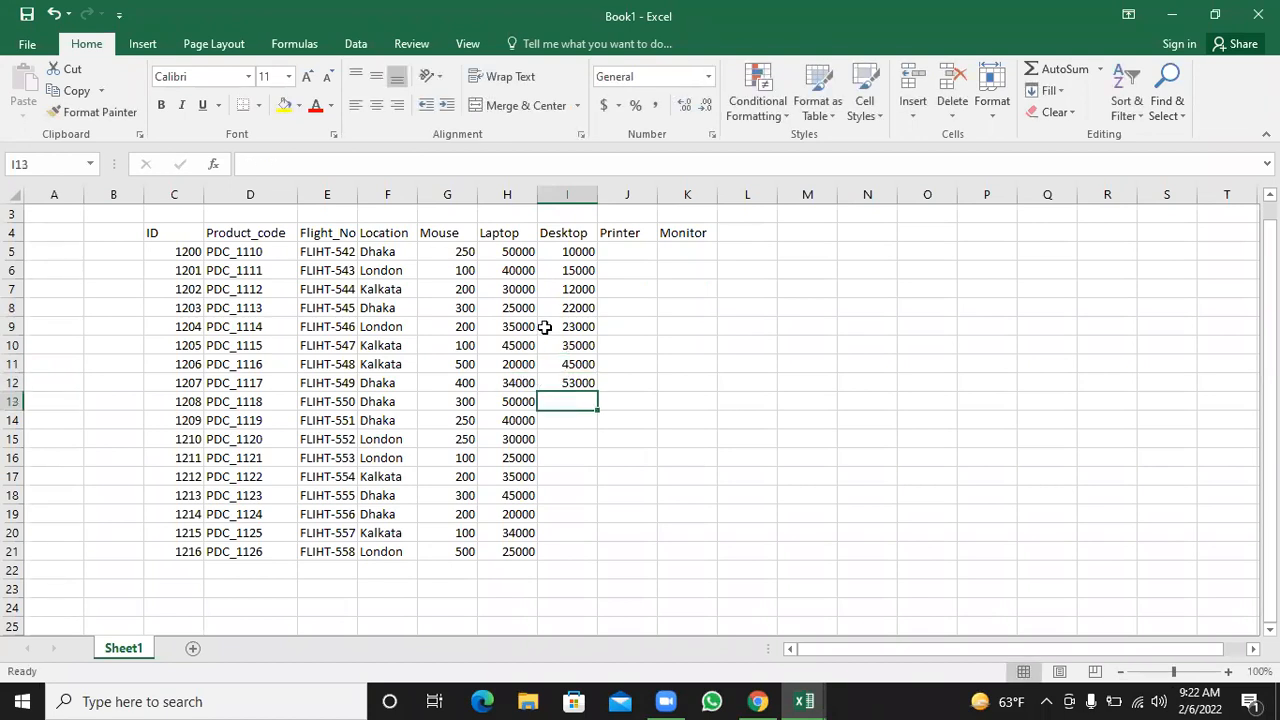
- Copy the Desktop values in I5:I12 and paste them starting at I13
left_click_drag(579, 251, 577, 378)
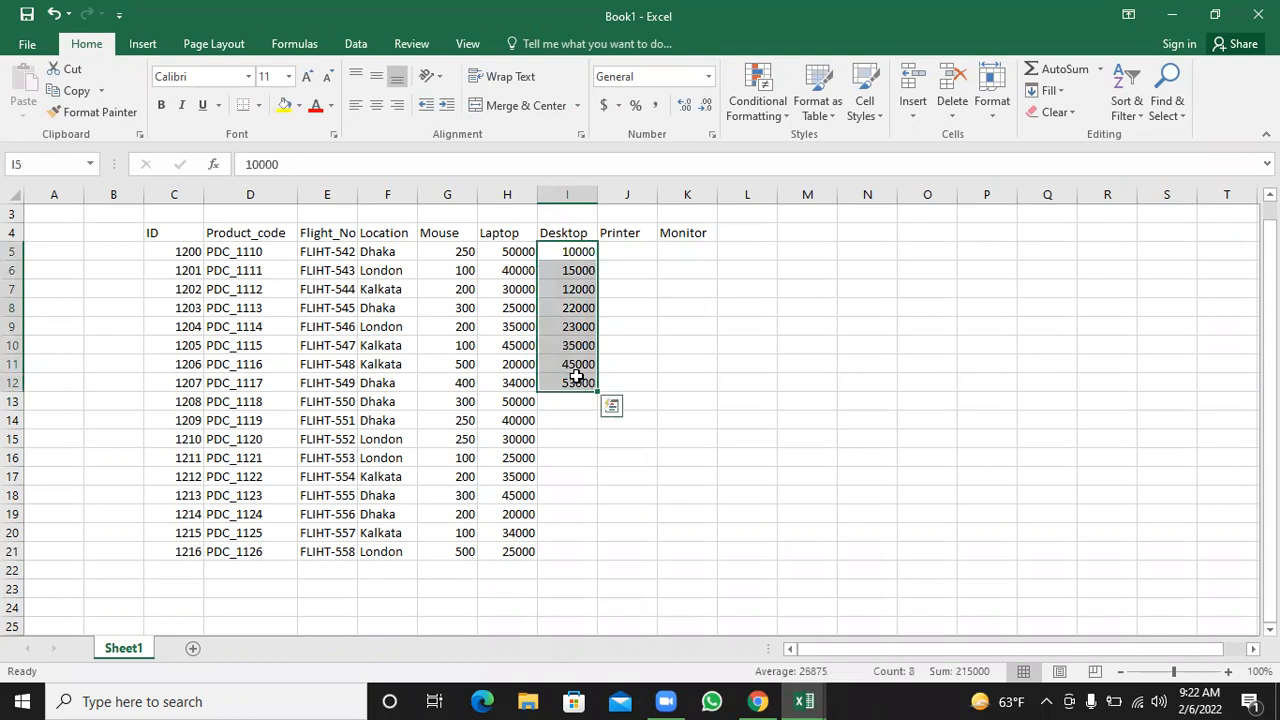
key("ctrl+c")
key("Down")
key("Down")
key("Down")
key("Down")
key("Down")
key("Down")
key("Down")
key("Down")
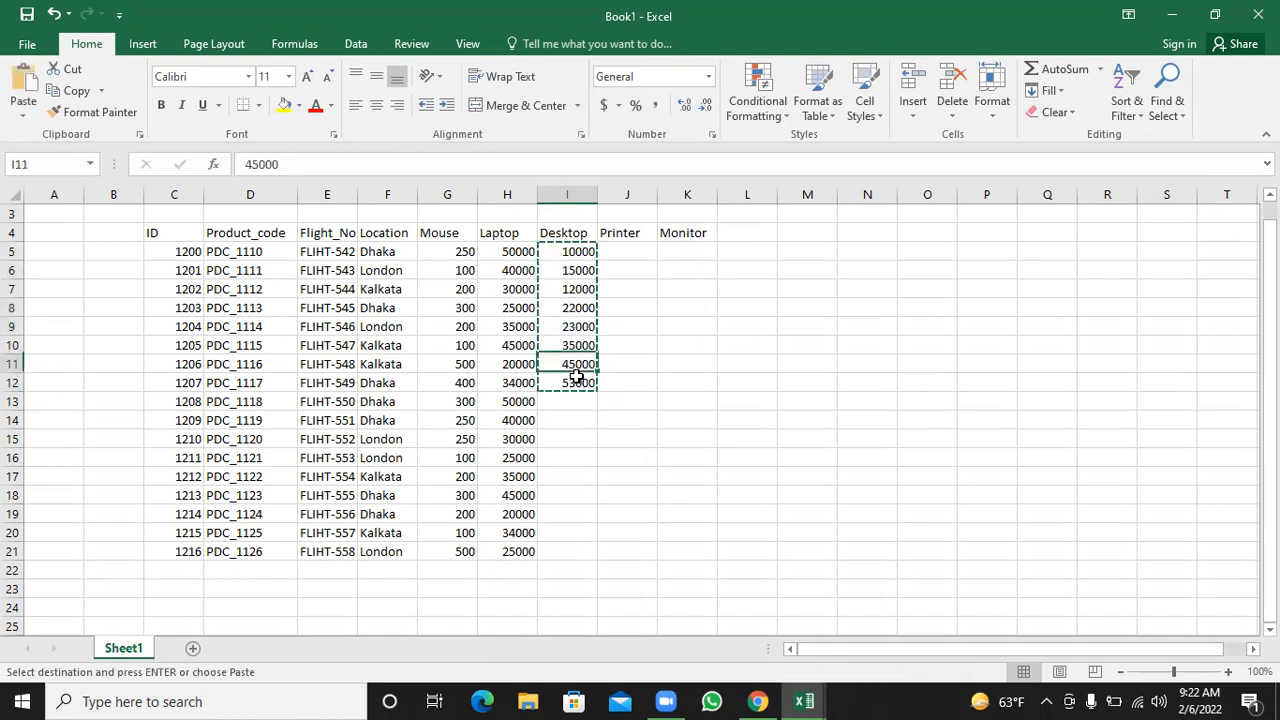
key("ctrl+v")
- Complete the Desktop column by entering 32000 in I21
key("Down")
key("Down")
key("Down")
key("Down")
key("Down")
key("Down")
key("Down")
key("Down")
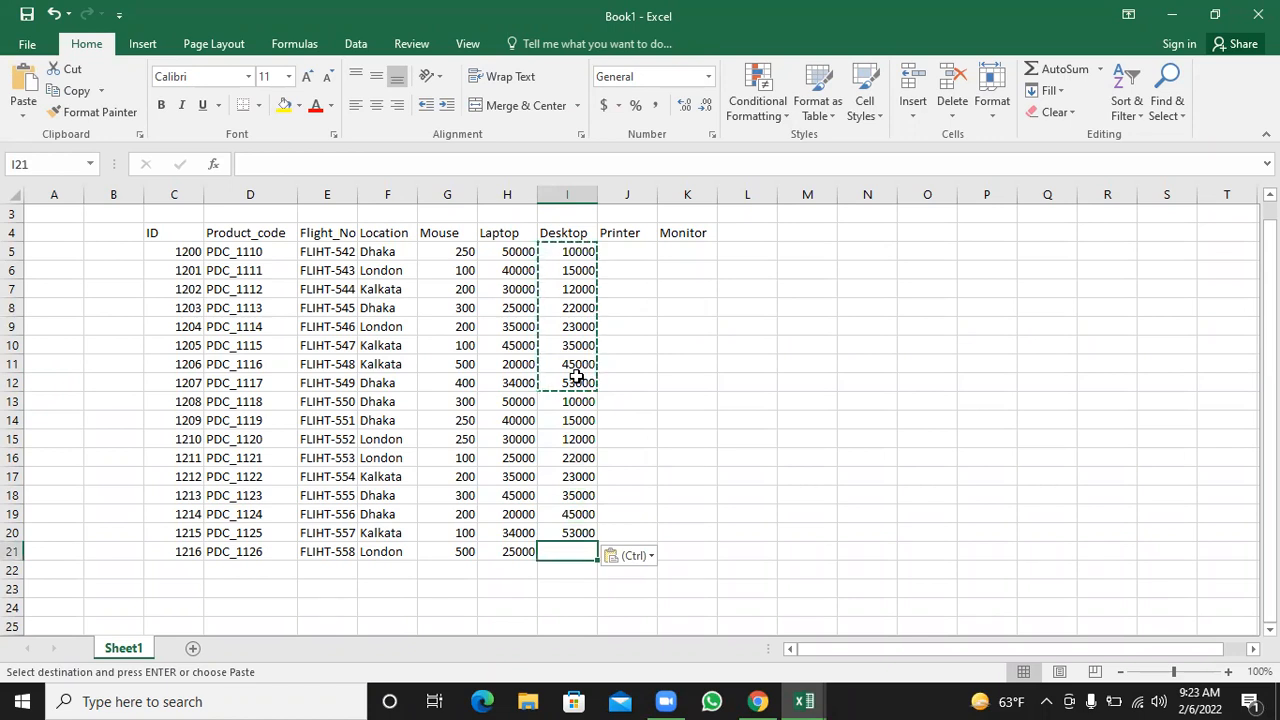
type("3200")
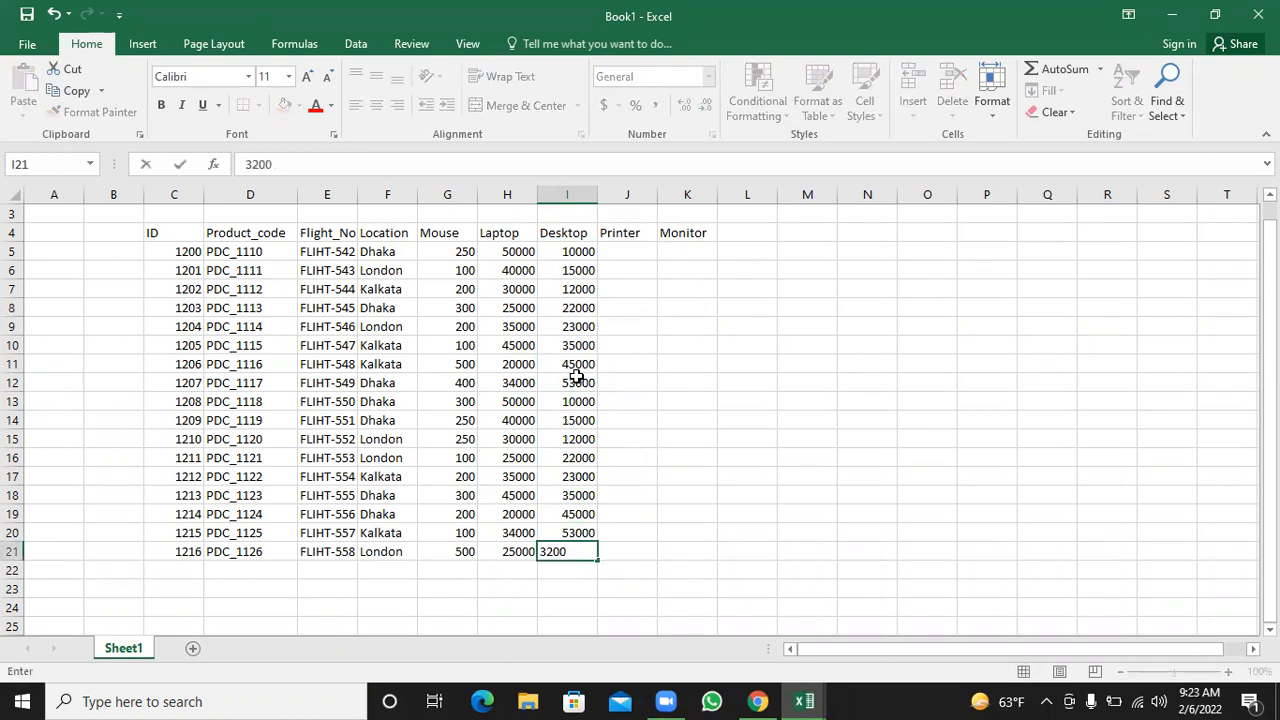
type("0")
key("Return")
- Start the Printer column with 20000, 12000, 23000 and 34000 in J5 through J8
key("Right")
key("Up")
key("Up")
key("Up")
key("Up")
key("Up")
key("Up")
key("Up")
key("Up")
key("Up")
key("Up")
key("Up")
key("Up")
key("Up")
key("Up")
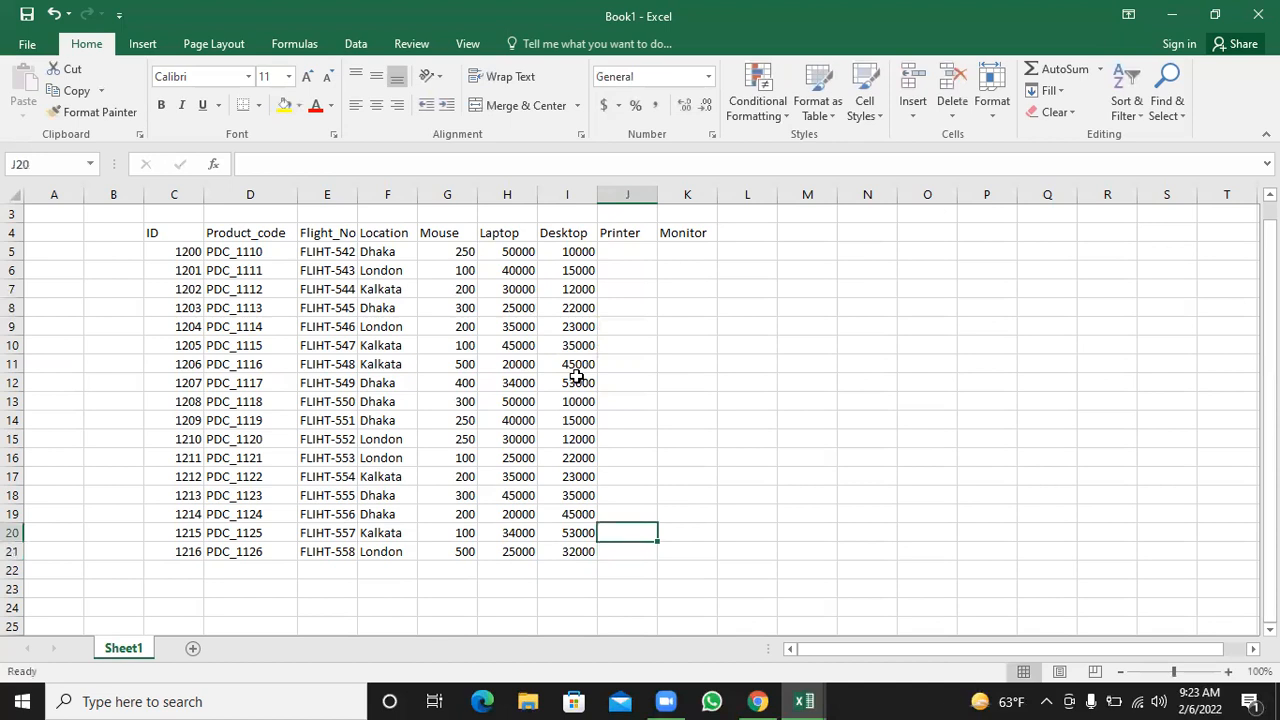
key("Up")
key("Up")
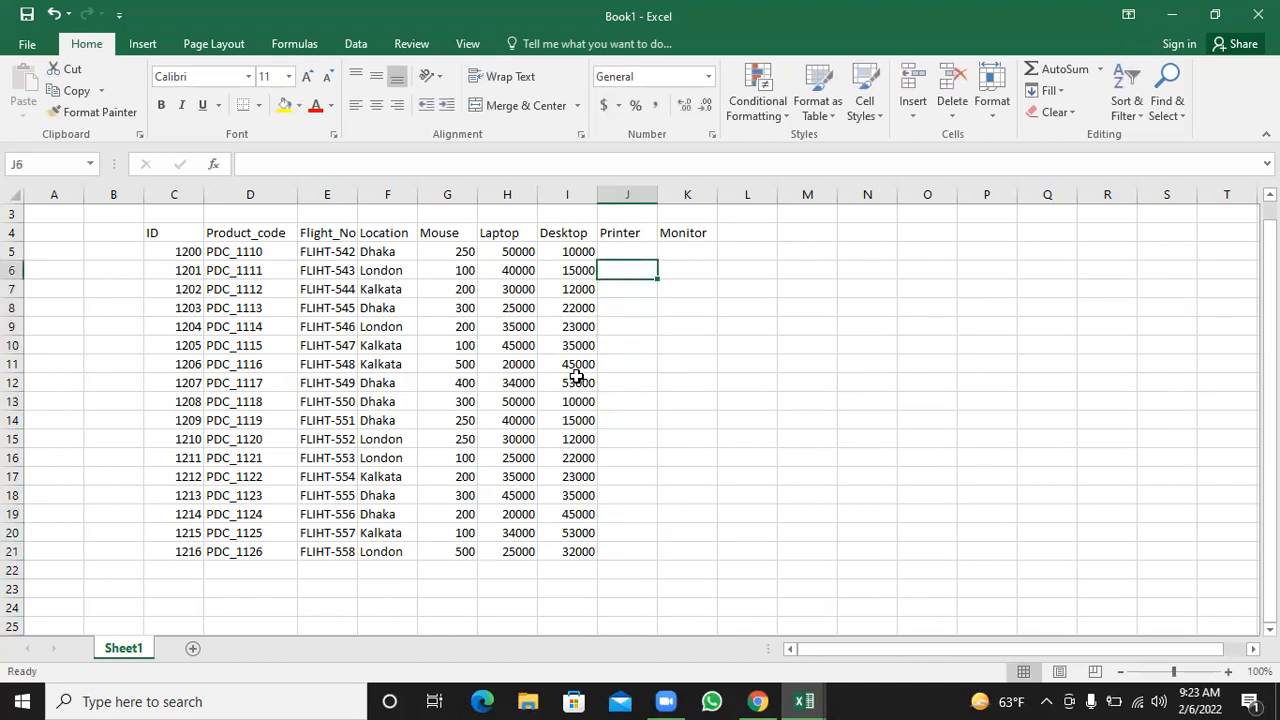
key("Up")
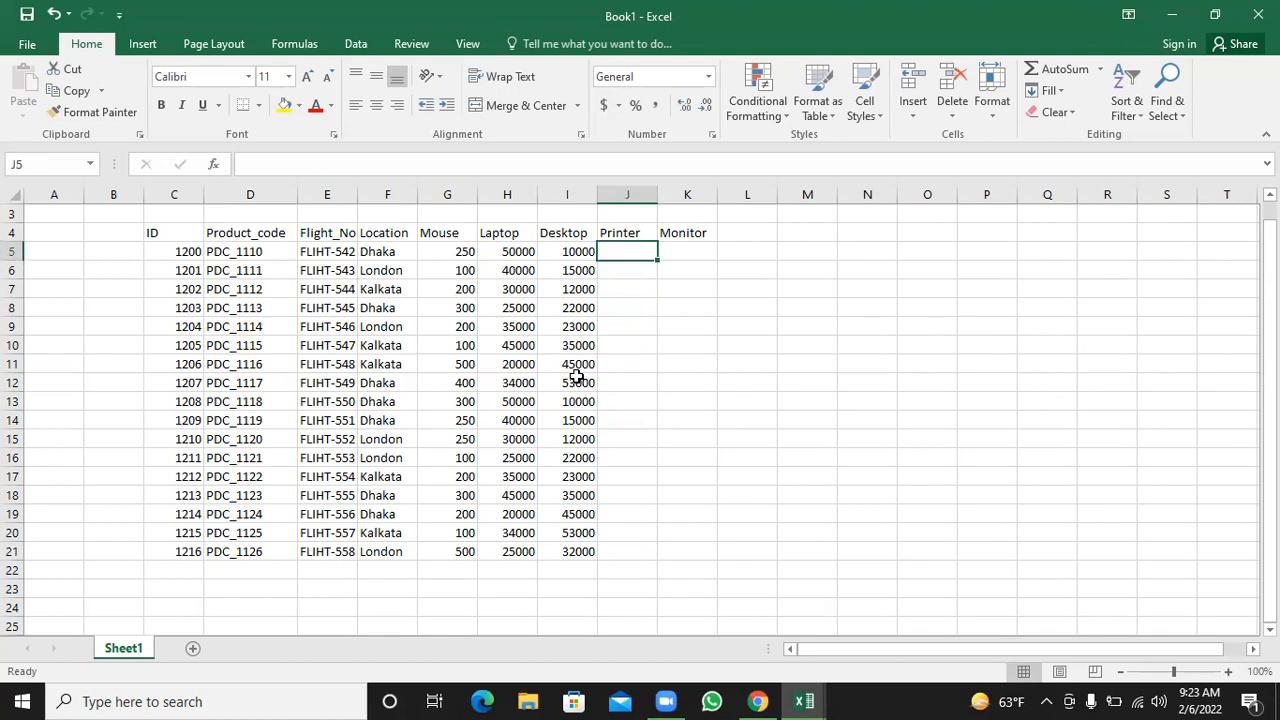
type("20000")
key("Return")
type("12000")
key("Return")
type("23000")
key("Return")
type("34000")
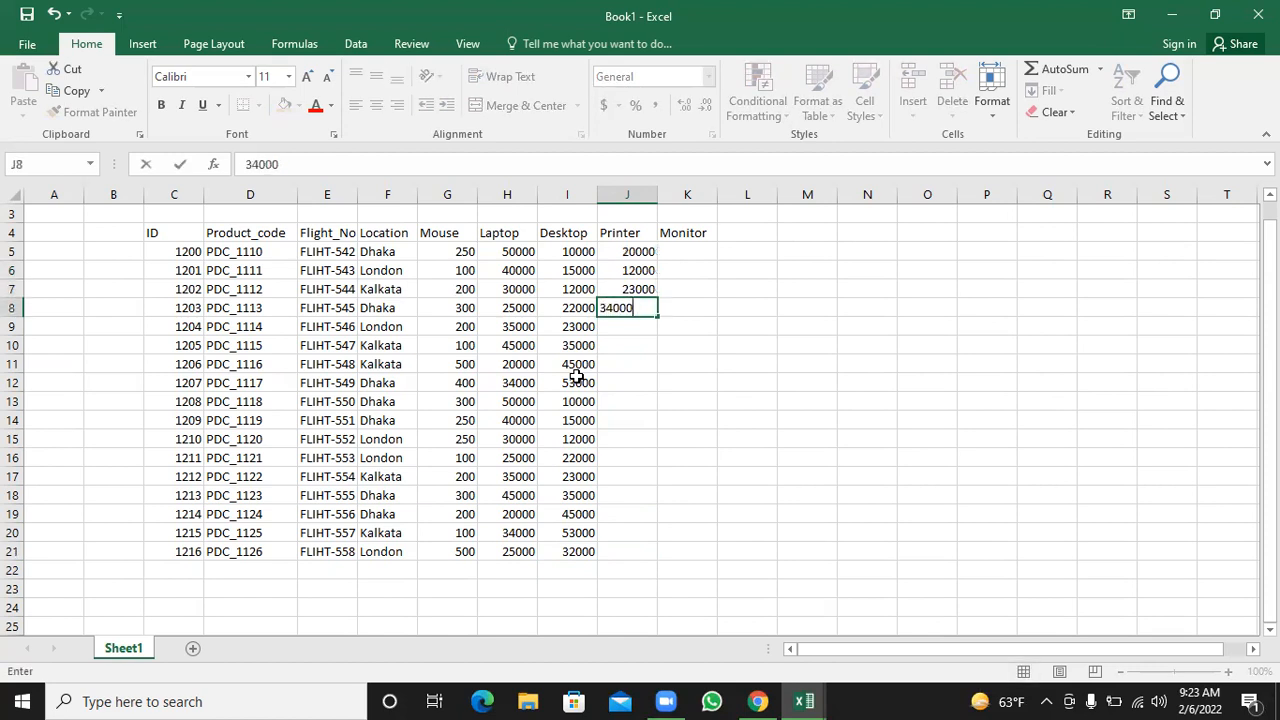
key("Return")
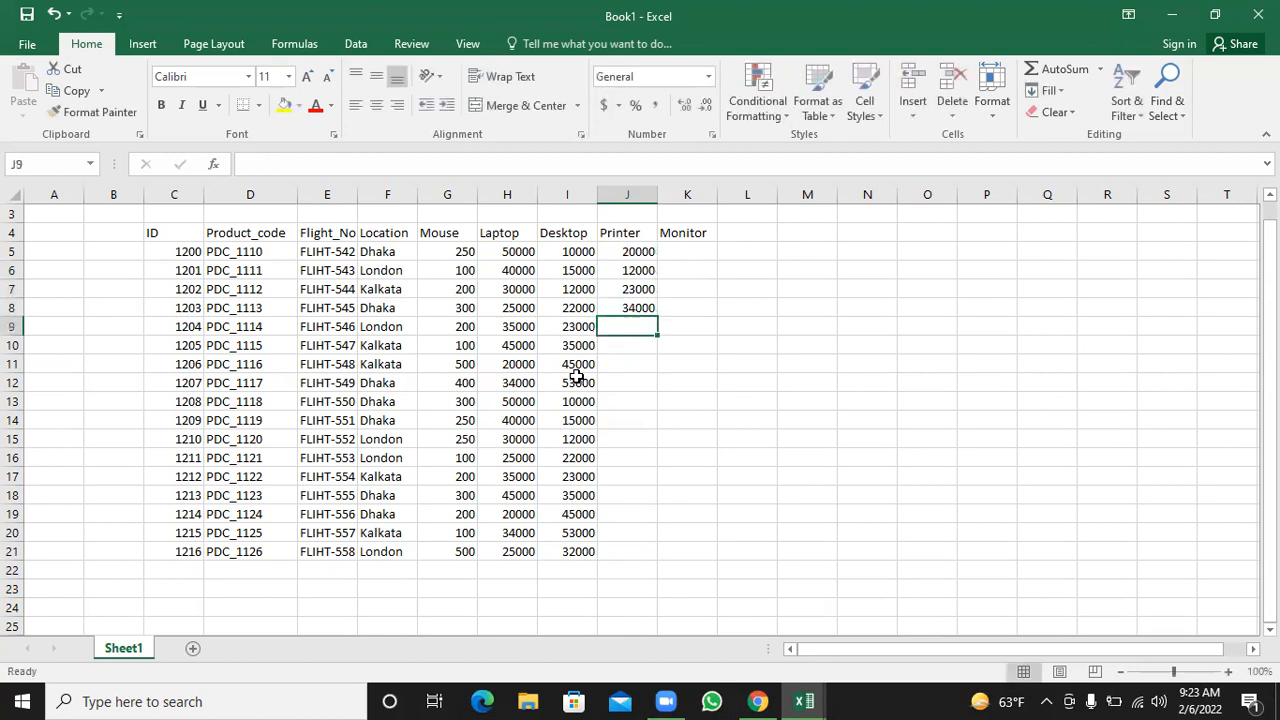
- Continue the Printer column with 35000 in J9 and 25000 in J10
type("35000")
key("Return")
type("25")
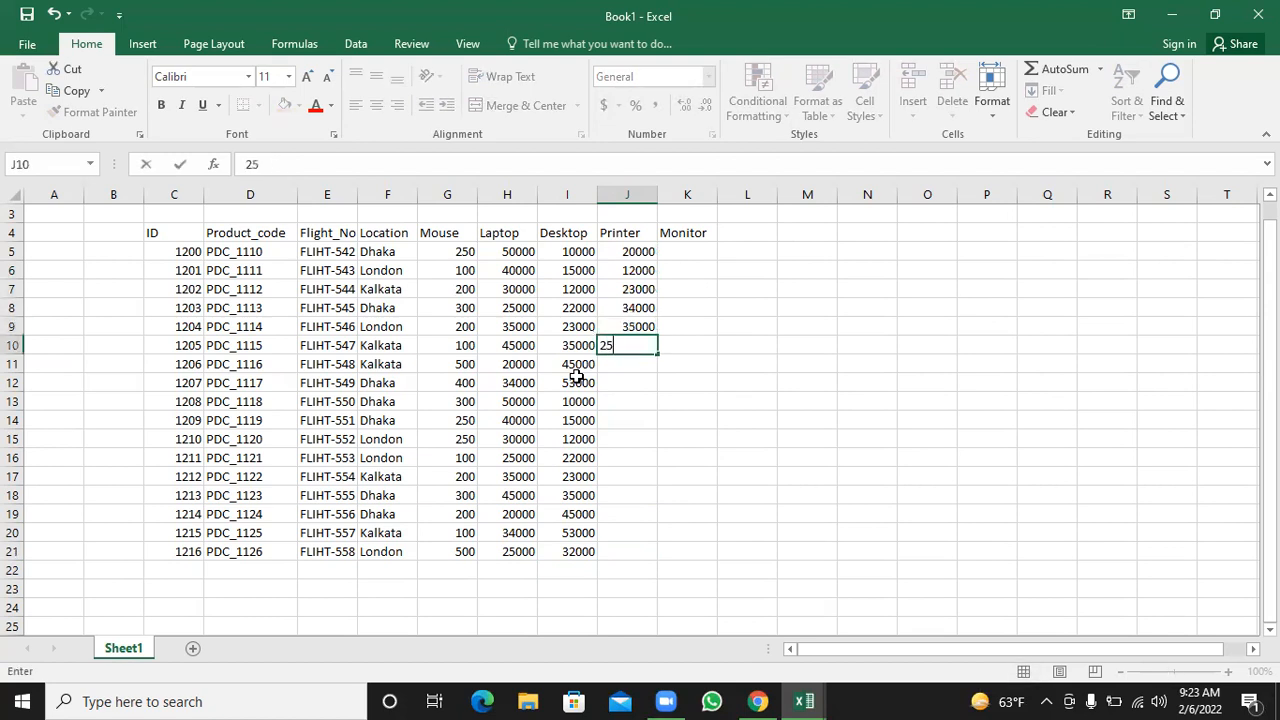
type("000")
- Copy the Printer values in J5:J10 and paste them starting at J11
key("Up")
key("Up")
key("Up")
key("Up")
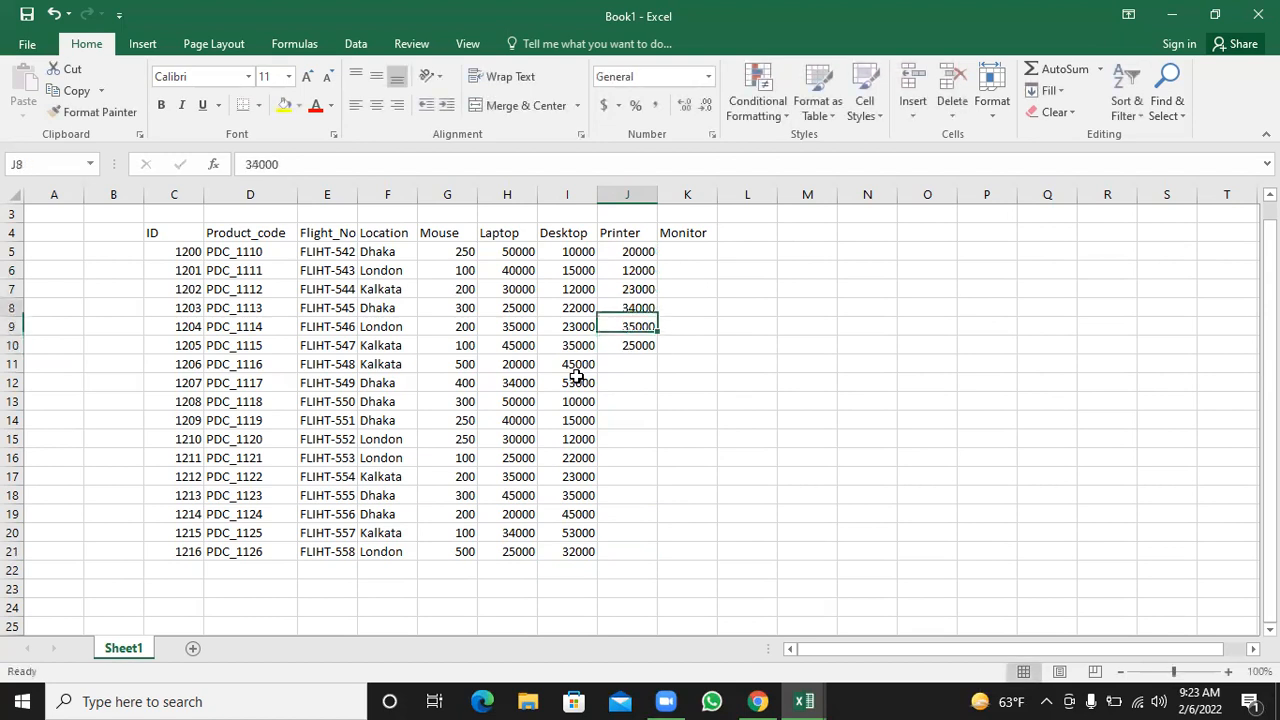
key("Up")
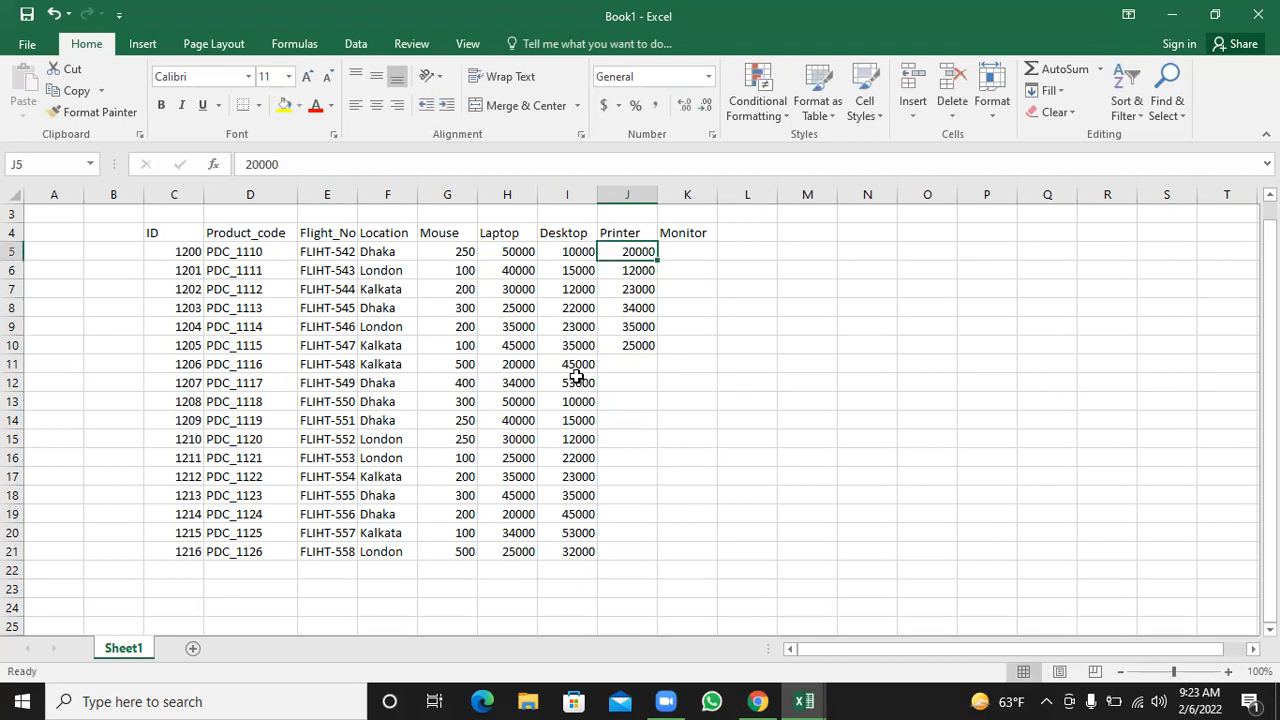
key("ctrl+shift+Down")
key("ctrl+c")
key("ctrl+Down")
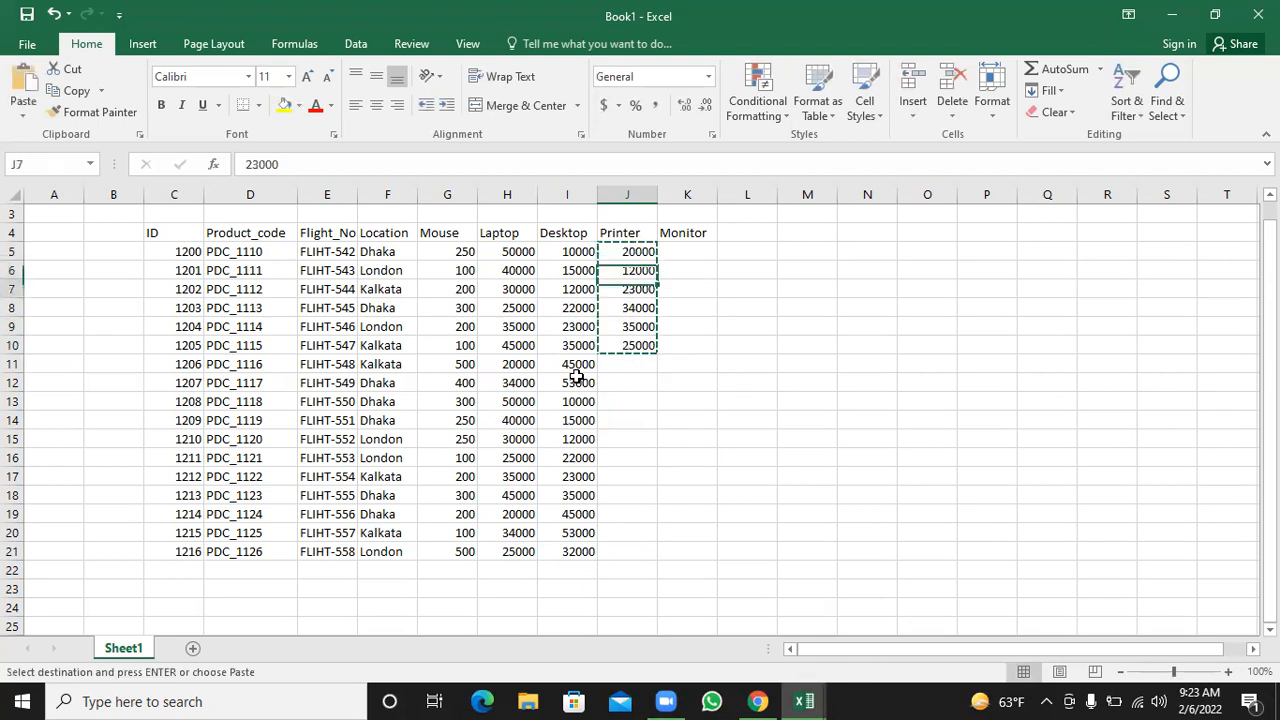
key("Down")
key("ctrl+v")
- Paste the copied Printer values again starting at J17 and clear the surplus value in J22
key("ctrl+Down")
key("Down")
key("ctrl+v")
key("Down")
key("Down")
key("Down")
key("Down")
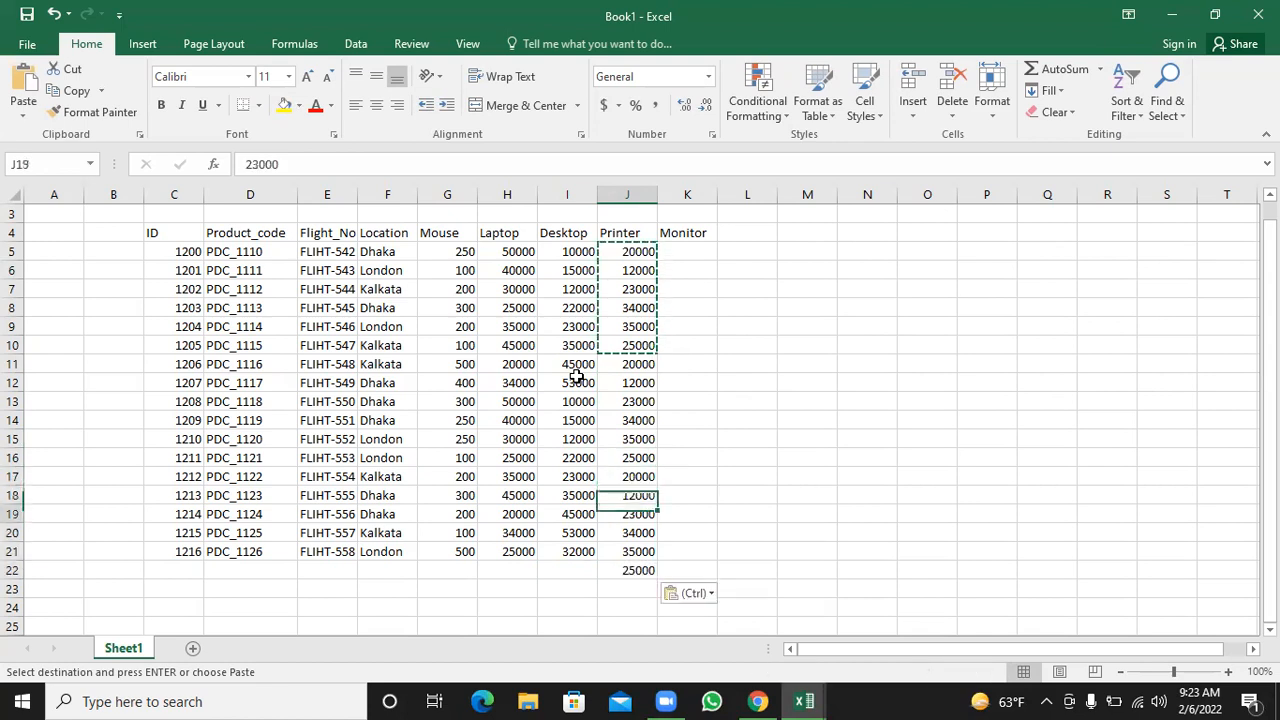
key("Down")
key("Delete")
- Enter 32000 in K5 as the first value of the Monitor column
key("Right")
key("Up")
key("Up")
key("Up")
key("Up")
key("Up")
key("Up")
key("Up")
key("Up")
key("Up")
key("Up")
key("Up")
key("Up")
key("Up")
key("Up")
key("Up")
key("Up")
key("Up")
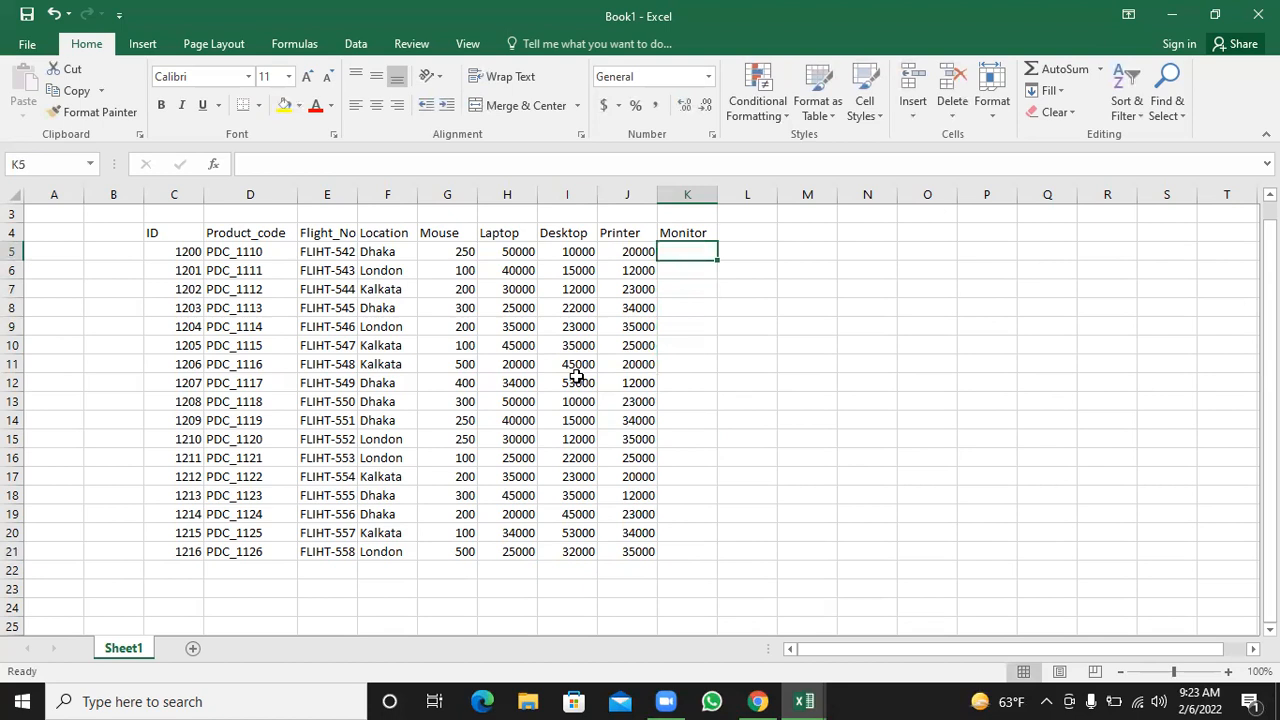
type("1000-")
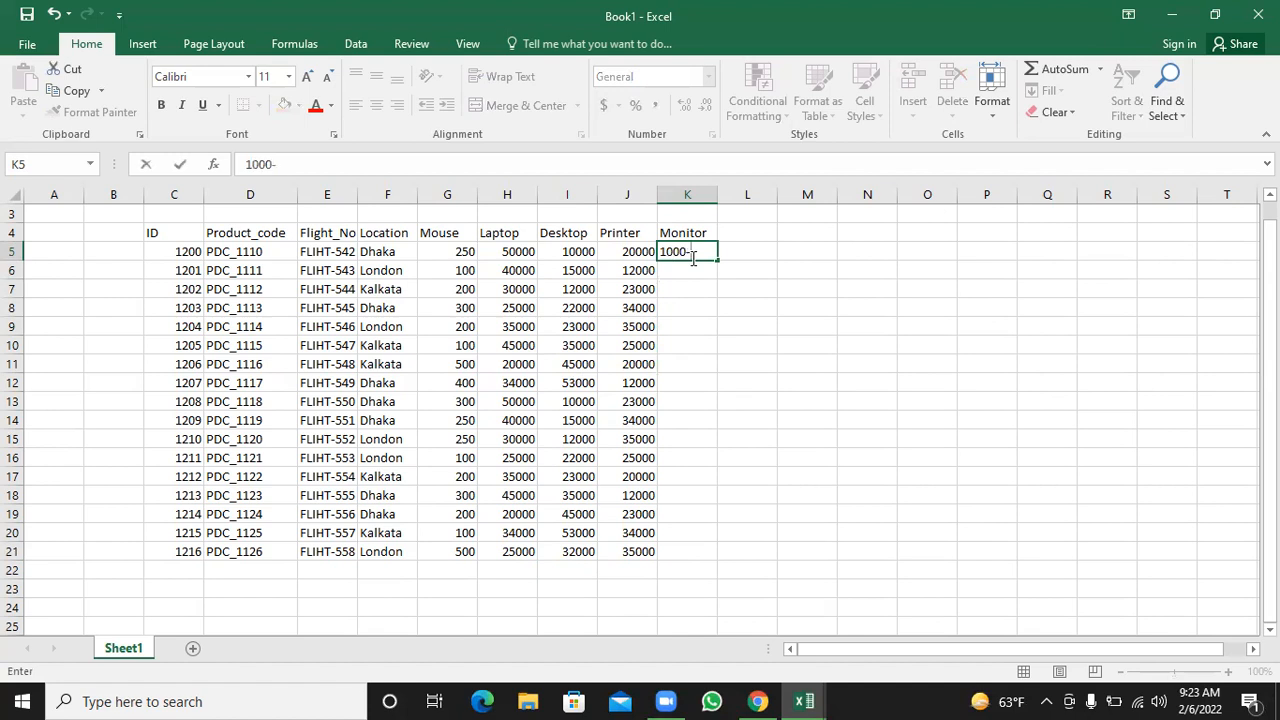
key("BackSpace")
key("BackSpace")
key("BackSpace")
key("BackSpace")
type("32000")
key("Return")
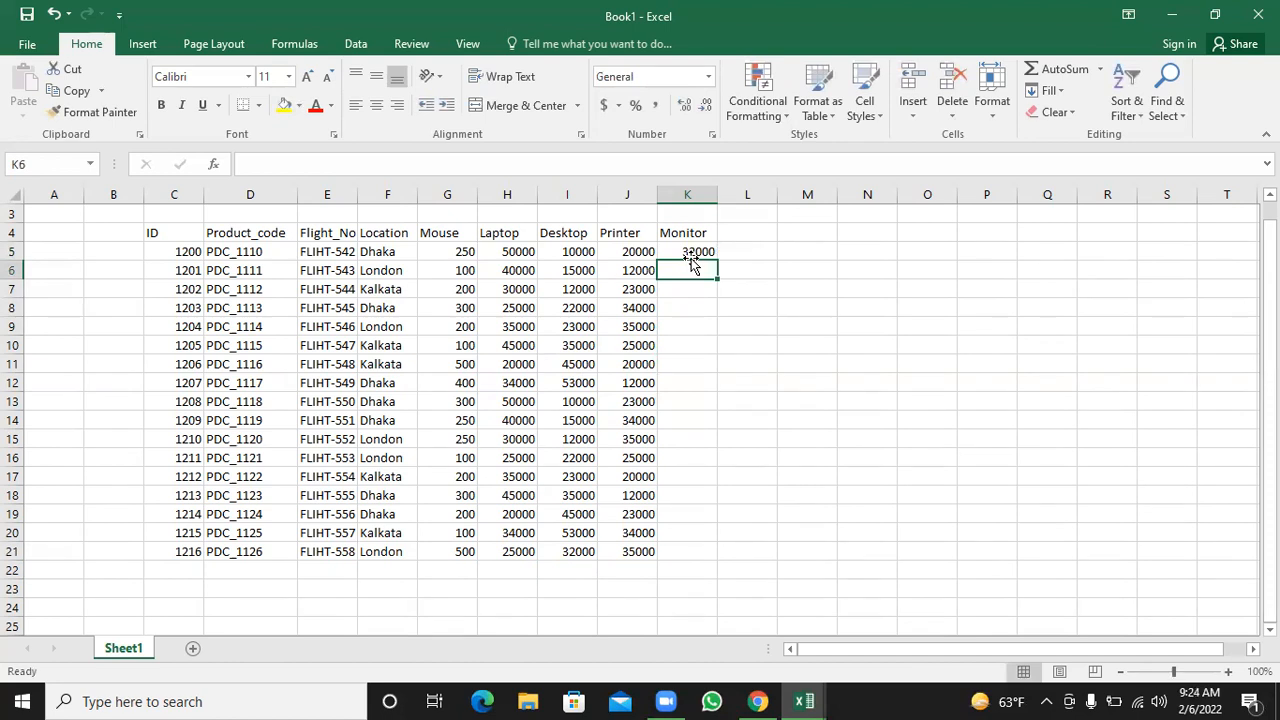
- Continue the Monitor column with 23000, 54000, 23000, 12000 and 11000 in K6 through K10
type("23000")
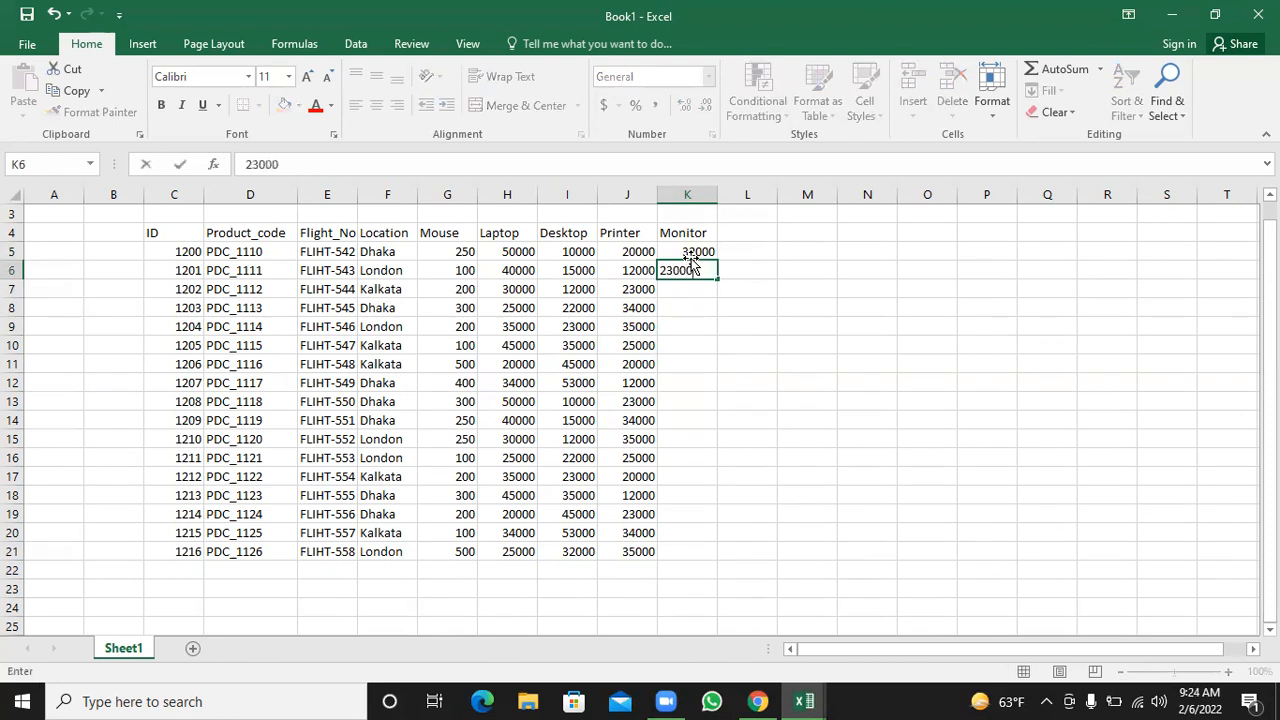
key("Return")
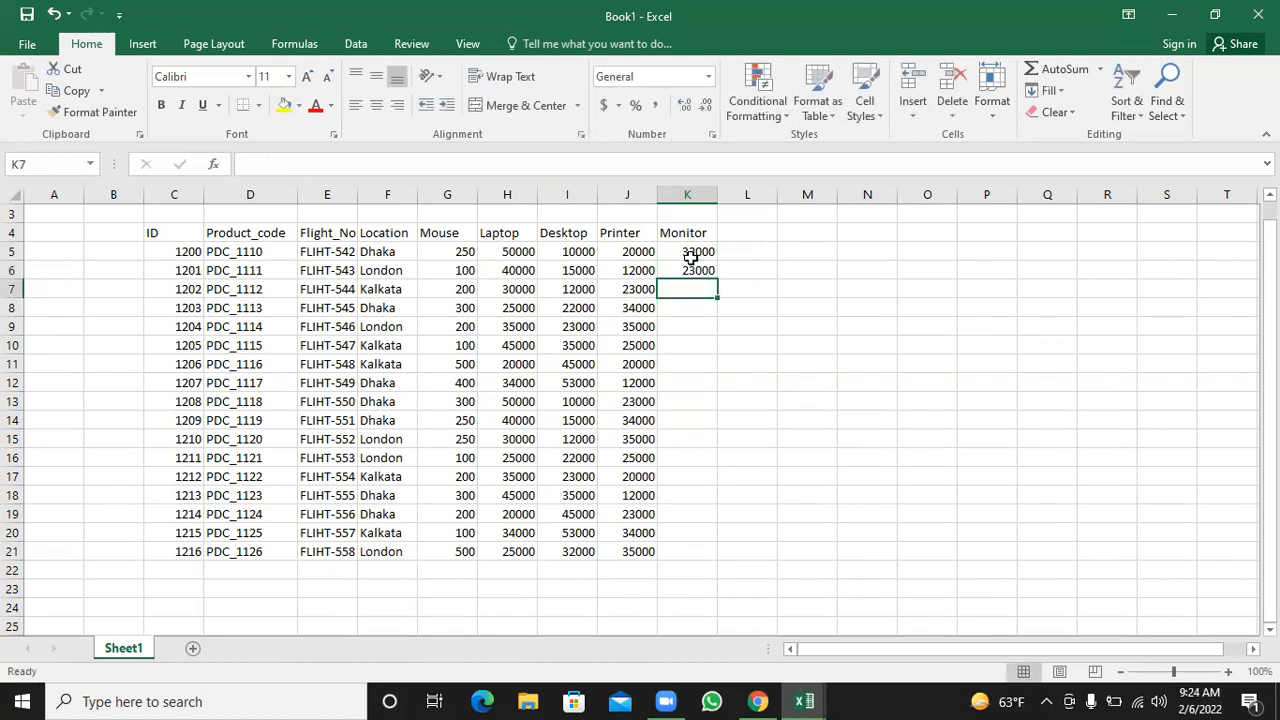
type("54000")
key("Return")
type("23000")
key("Return")
type("12000")
key("Return")
type("11000")
key("Return")
- Copy the Monitor values in K5:K10 and paste them starting at K11
left_click_drag(690, 252, 693, 338)
key("ctrl+c")
key("Down")
key("Down")
key("Down")
key("Down")
key("Down")
key("Down")
key("ctrl+v")
- Paste the copied Monitor values again starting at K17 and clear the surplus value in K22
key("Down")
key("Down")
key("Down")
key("Down")
key("Down")
key("Down")
key("Down")
key("Down")
key("Down")
key("Up")
key("Up")
key("Up")
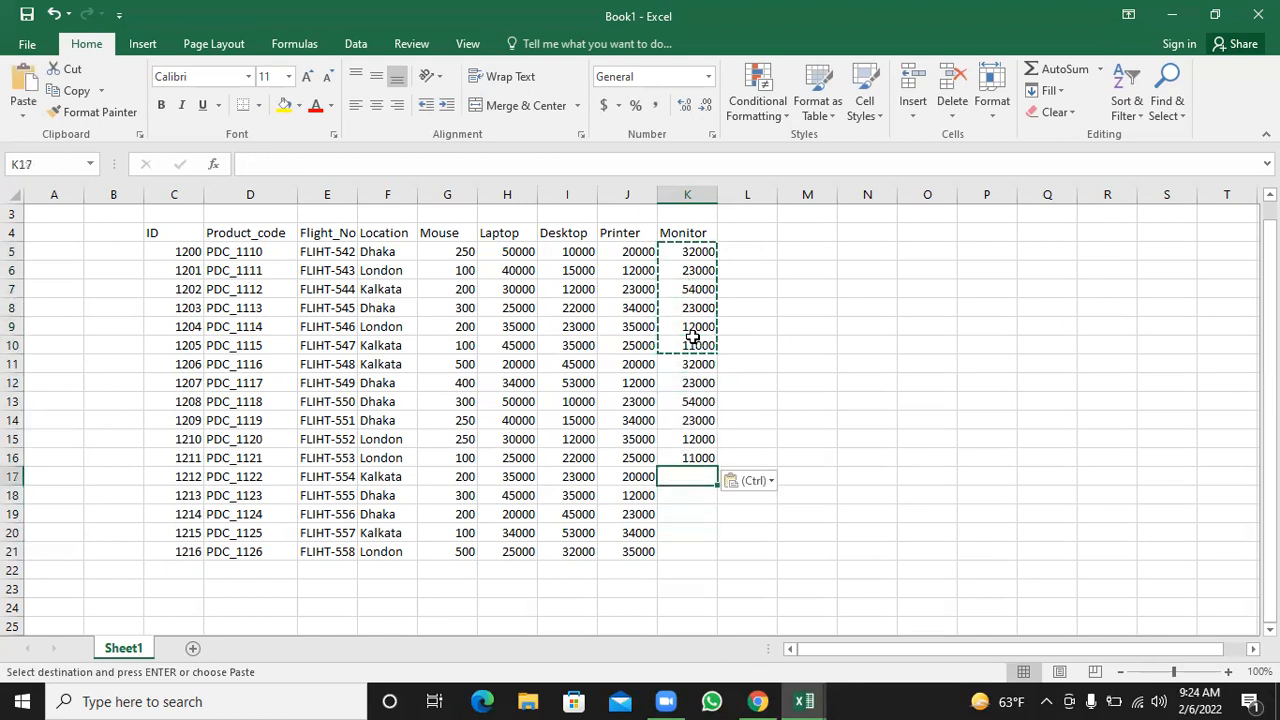
key("ctrl+v")
key("Down")
key("Down")
key("Down")
key("Down")
key("Down")
key("Delete")
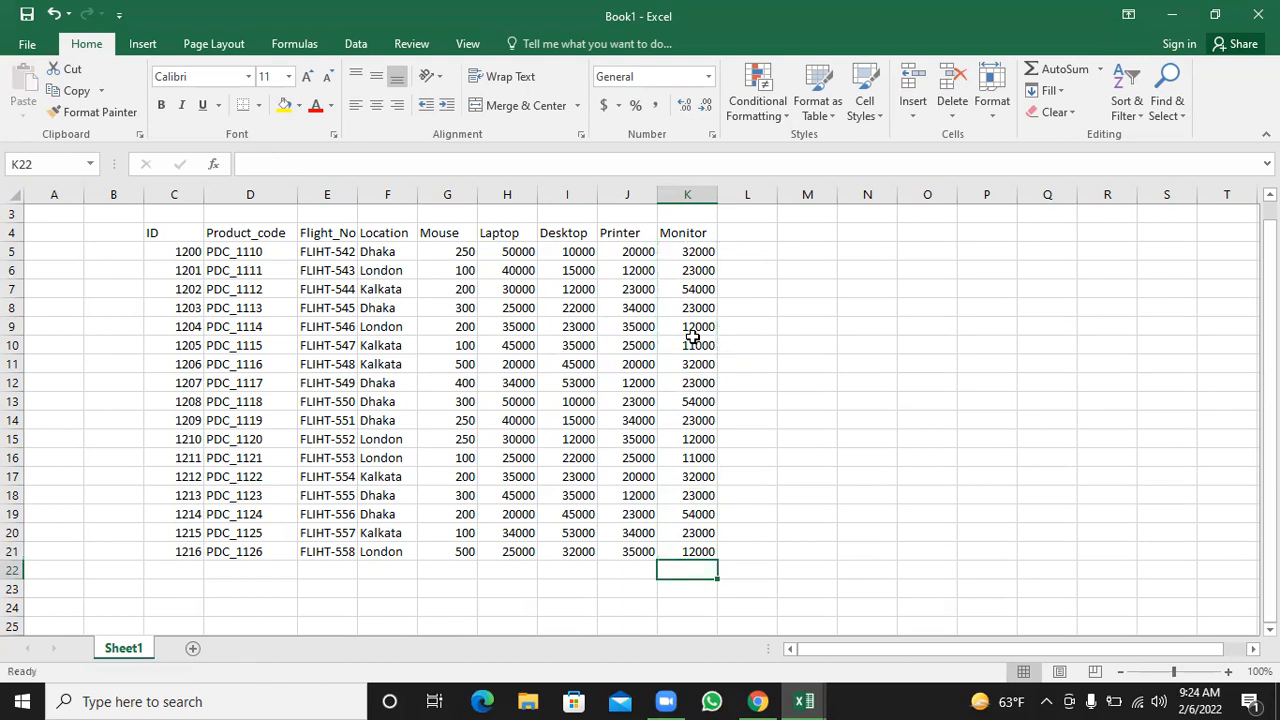
left_click(928, 397)
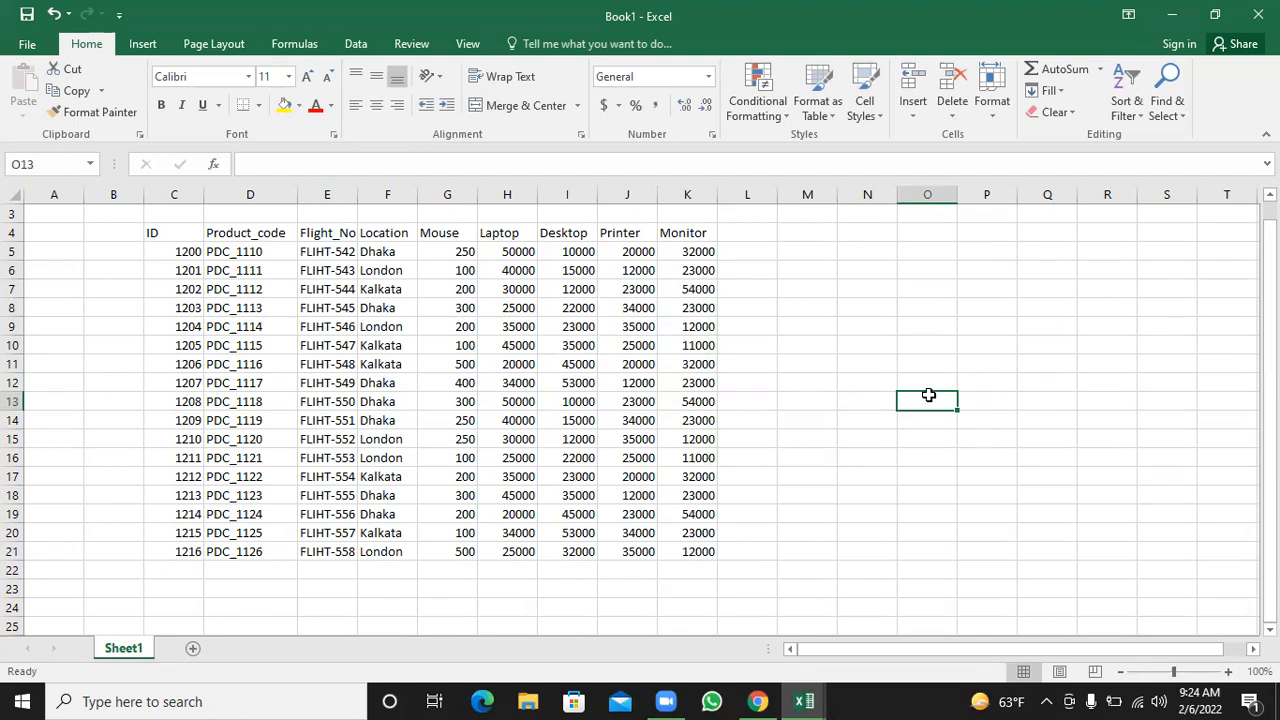
left_click(291, 289)
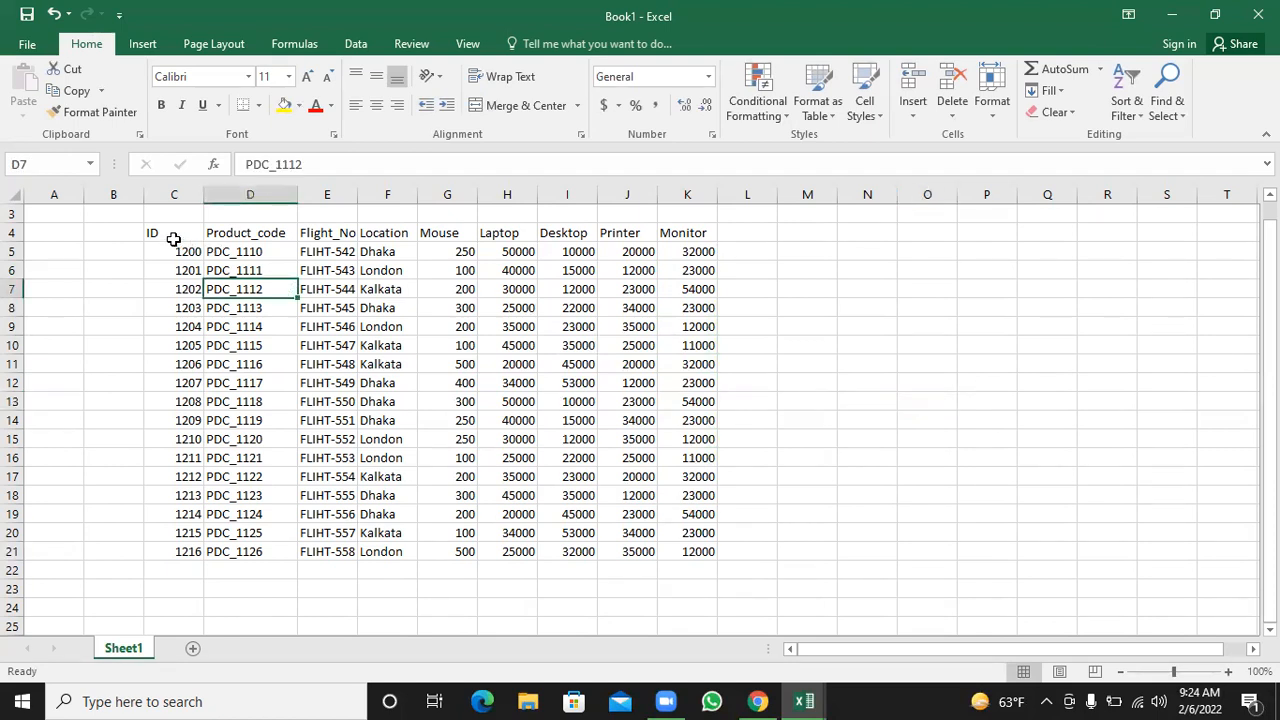
left_click(174, 238)
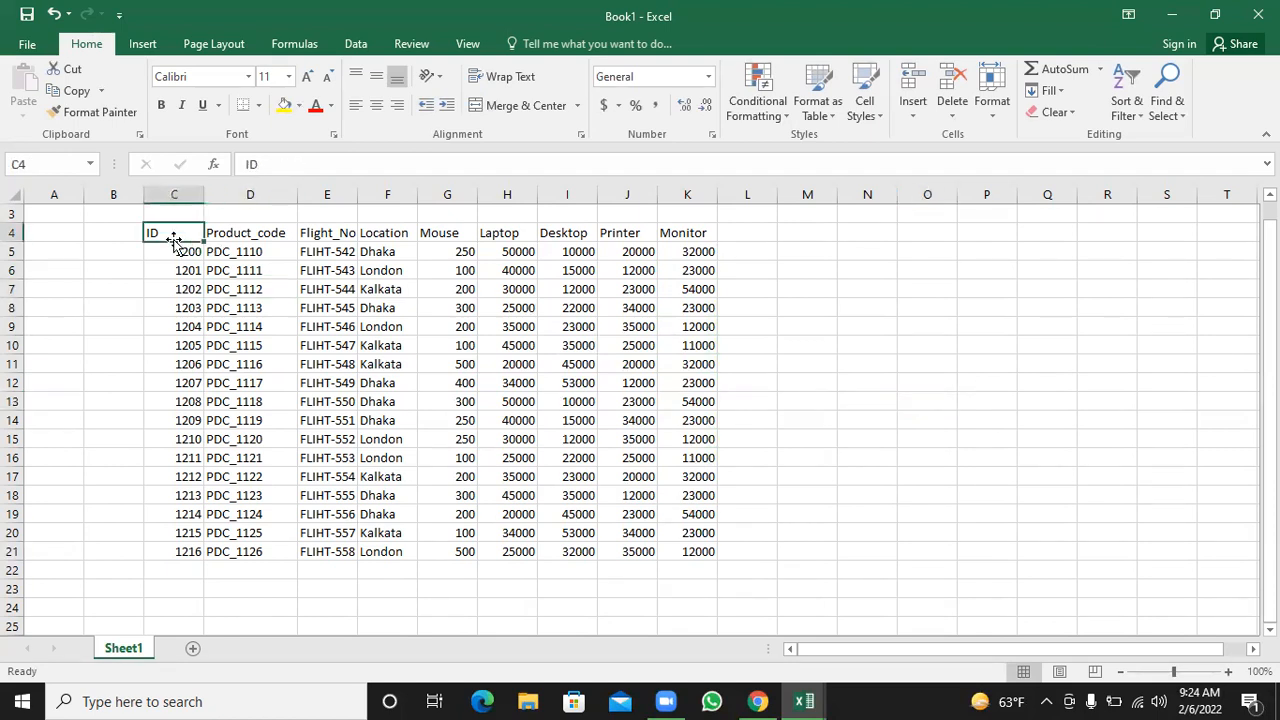
- Add a new worksheet, place it before Sheet1, and return to Sheet1
left_click(192, 650)
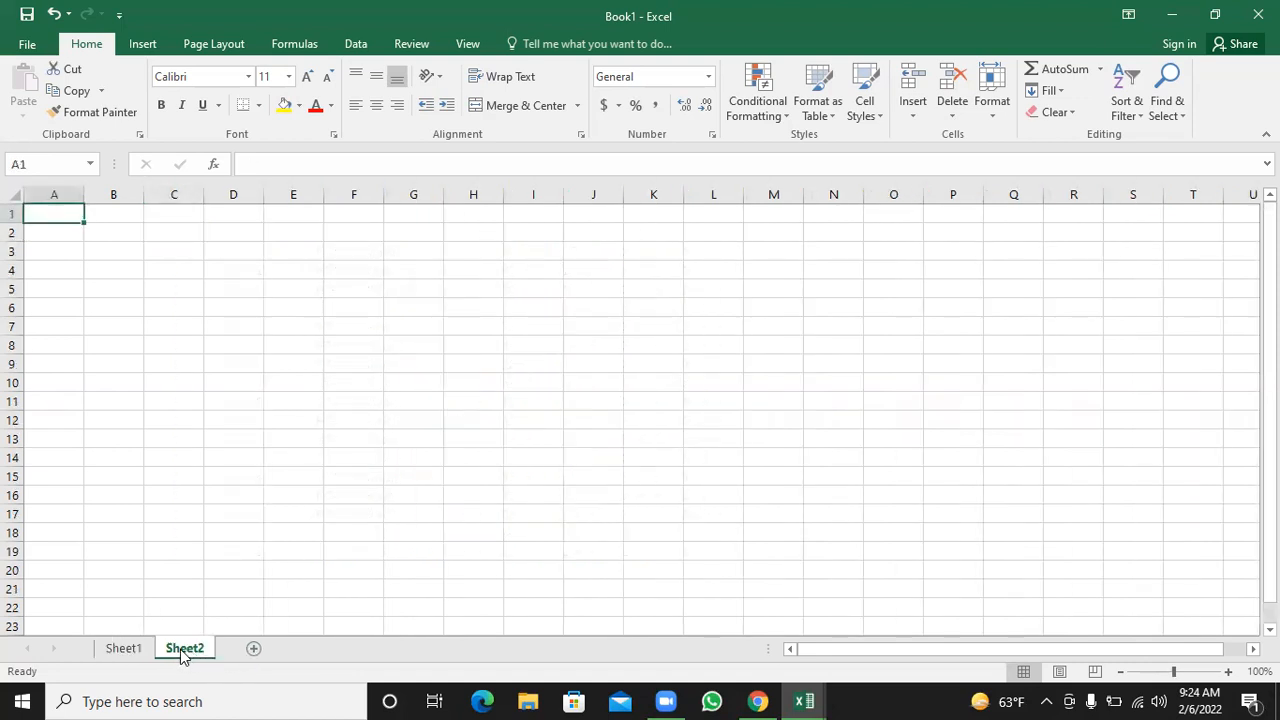
left_click_drag(182, 651, 130, 652)
left_click(174, 655)
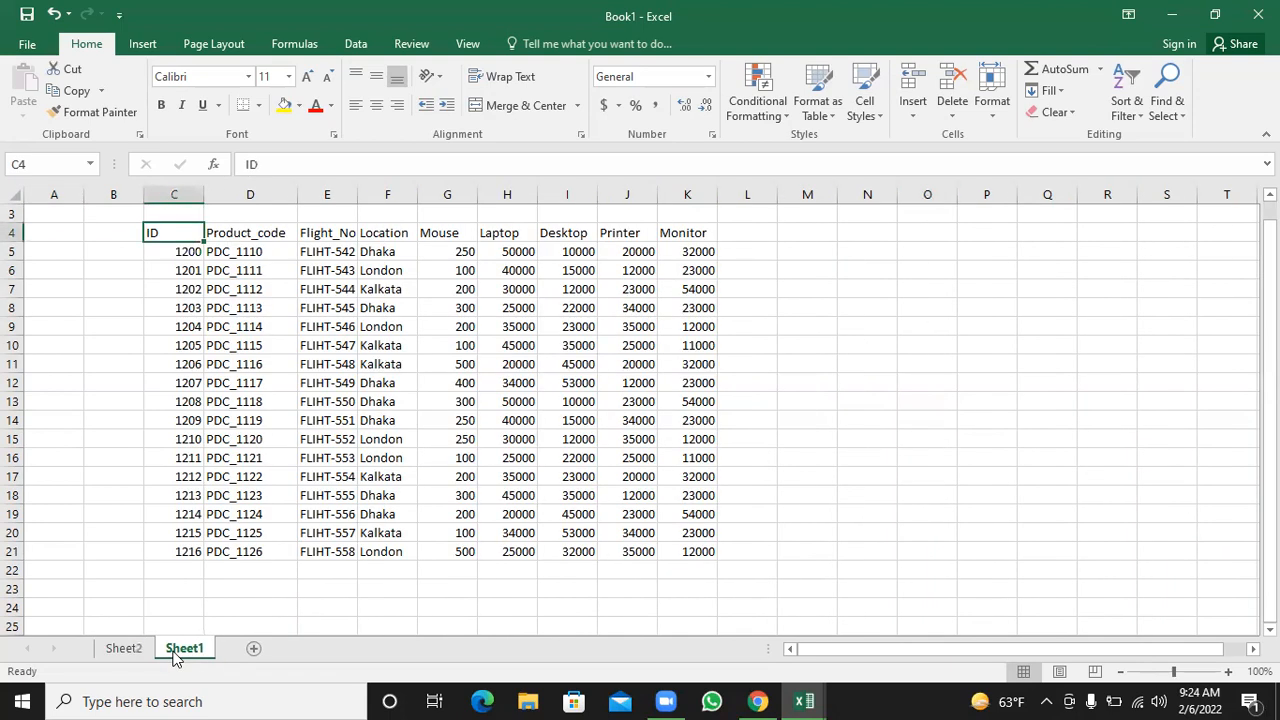
left_click(268, 217)
left_click(214, 251)
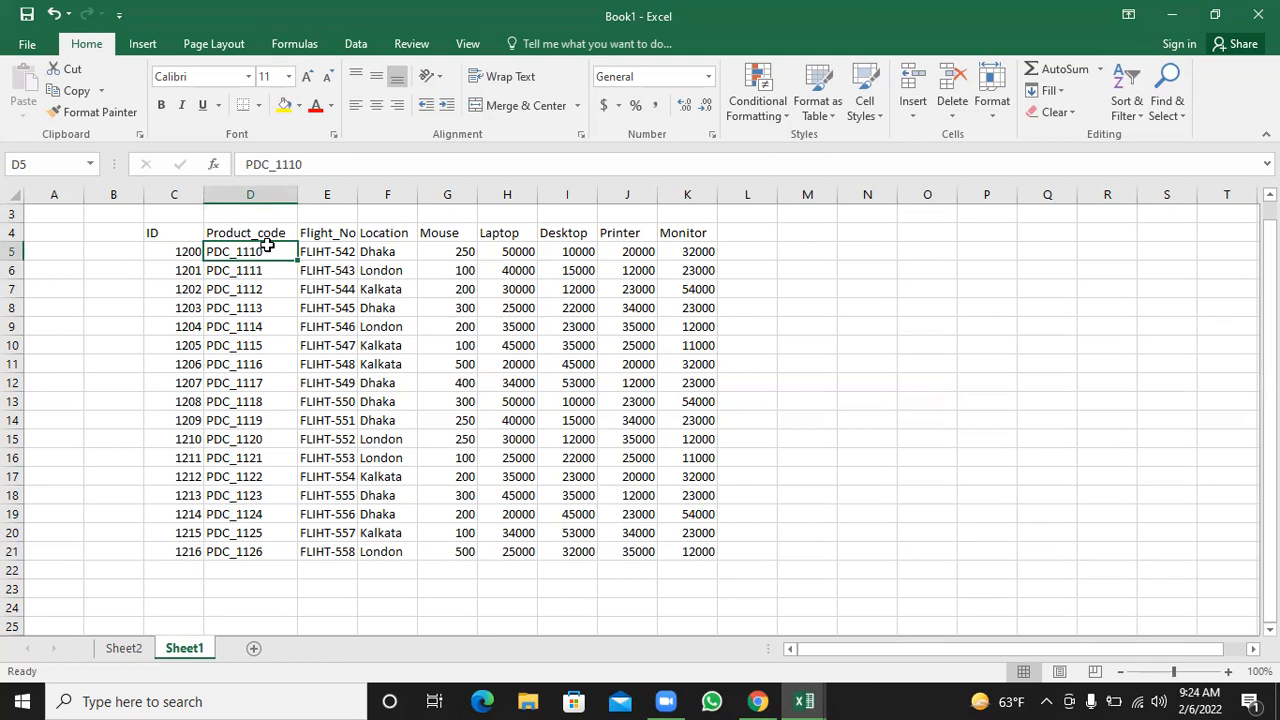
key("Up")
key("Up")
key("Up")
key("Up")
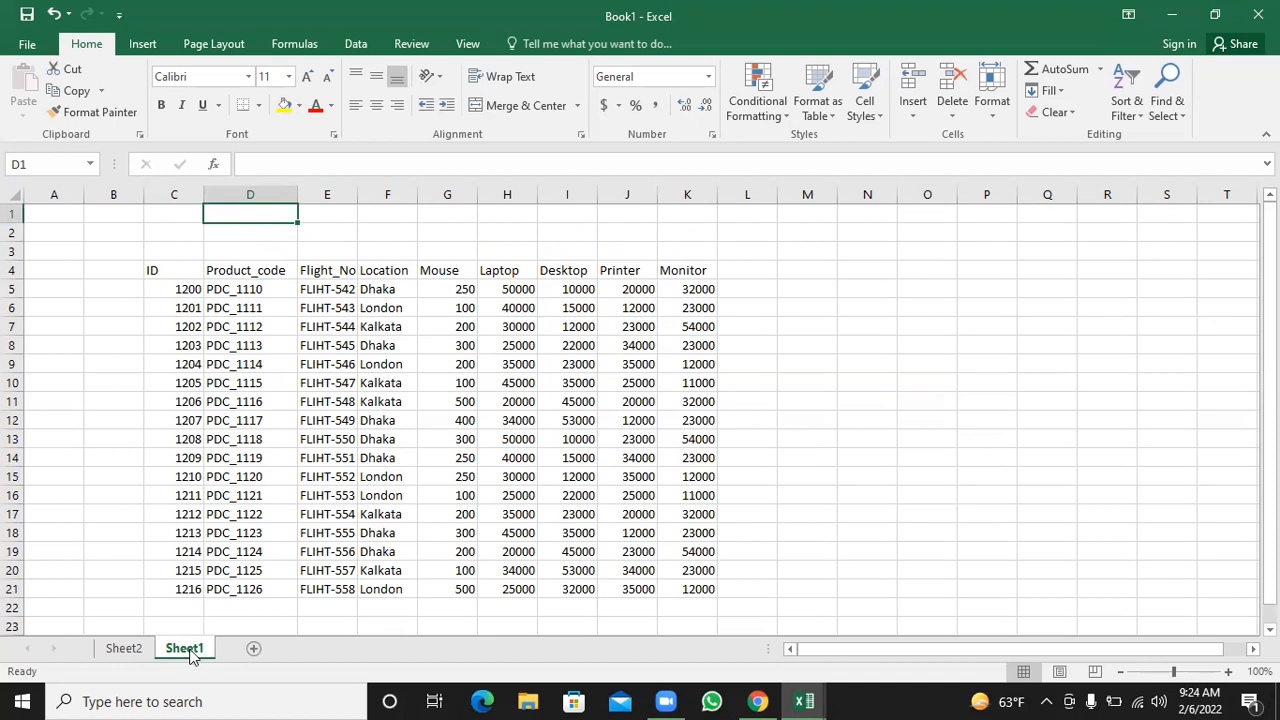
left_click(346, 384)
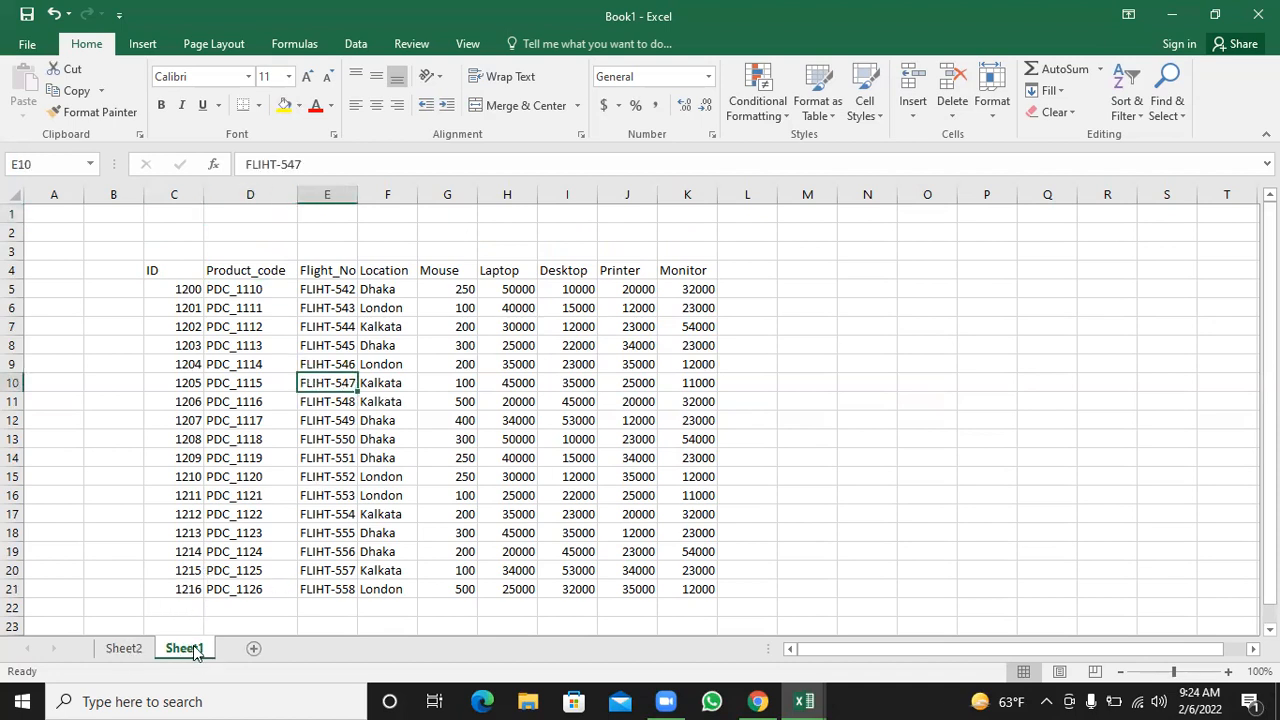
- Rename the Sheet1 worksheet containing the shipment table to Jan
left_click_drag(193, 645, 195, 648)
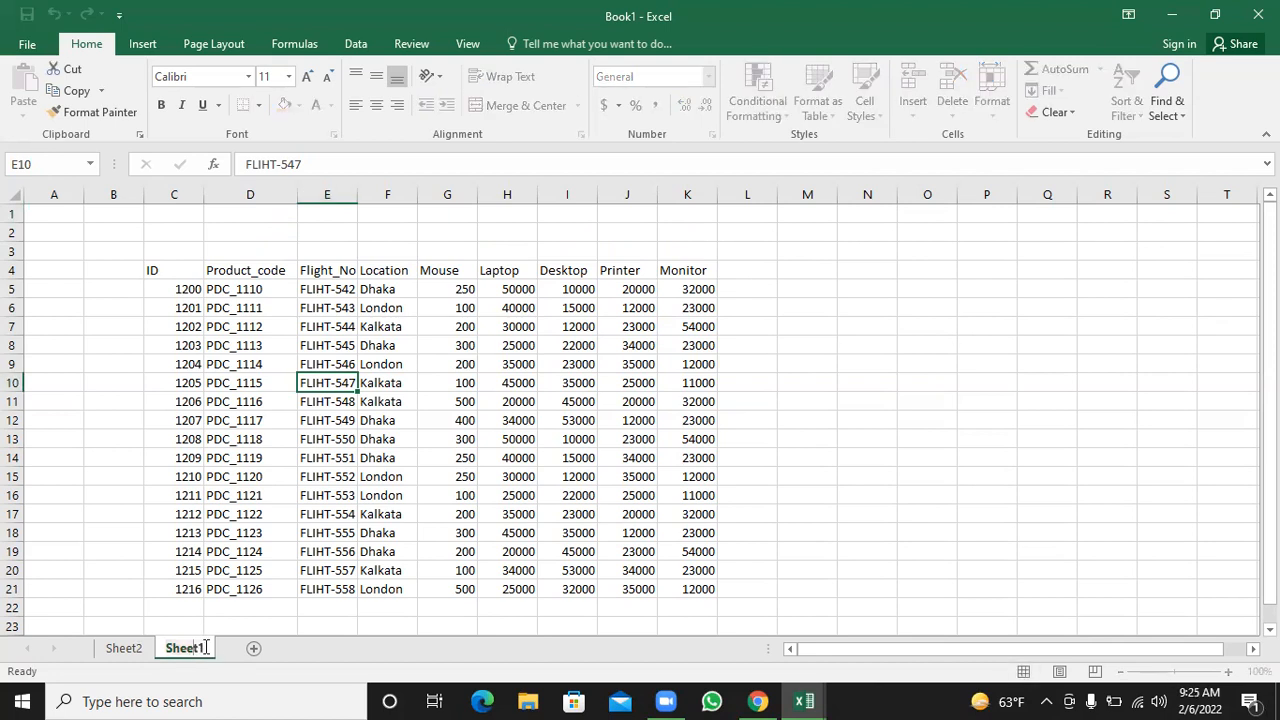
left_click(204, 649)
key("BackSpace")
key("BackSpace")
key("BackSpace")
key("BackSpace")
key("BackSpace")
key("BackSpace")
type("Jan")
left_click(254, 603)
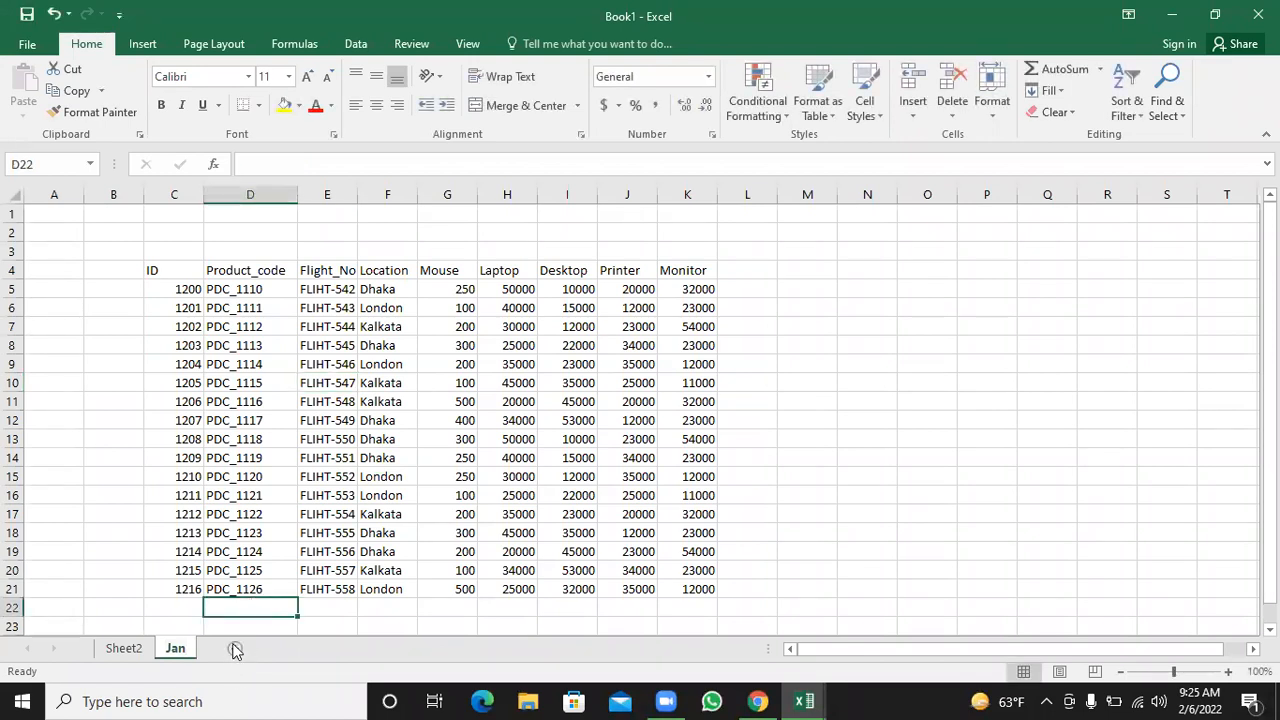
- Add a new worksheet after Jan and name it Feb
left_click(234, 649)
double_click(225, 647)
type("Feb")
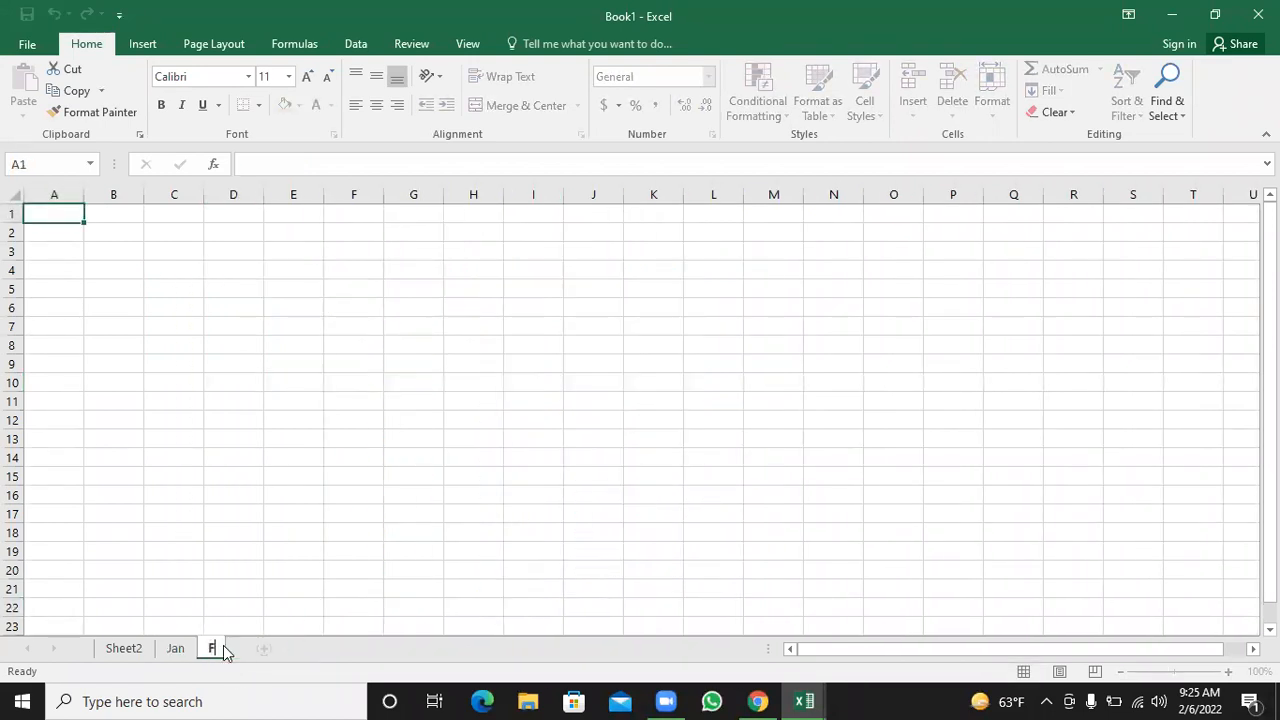
left_click(280, 589)
- Add a new worksheet after Feb and name it Mar
left_click(278, 648)
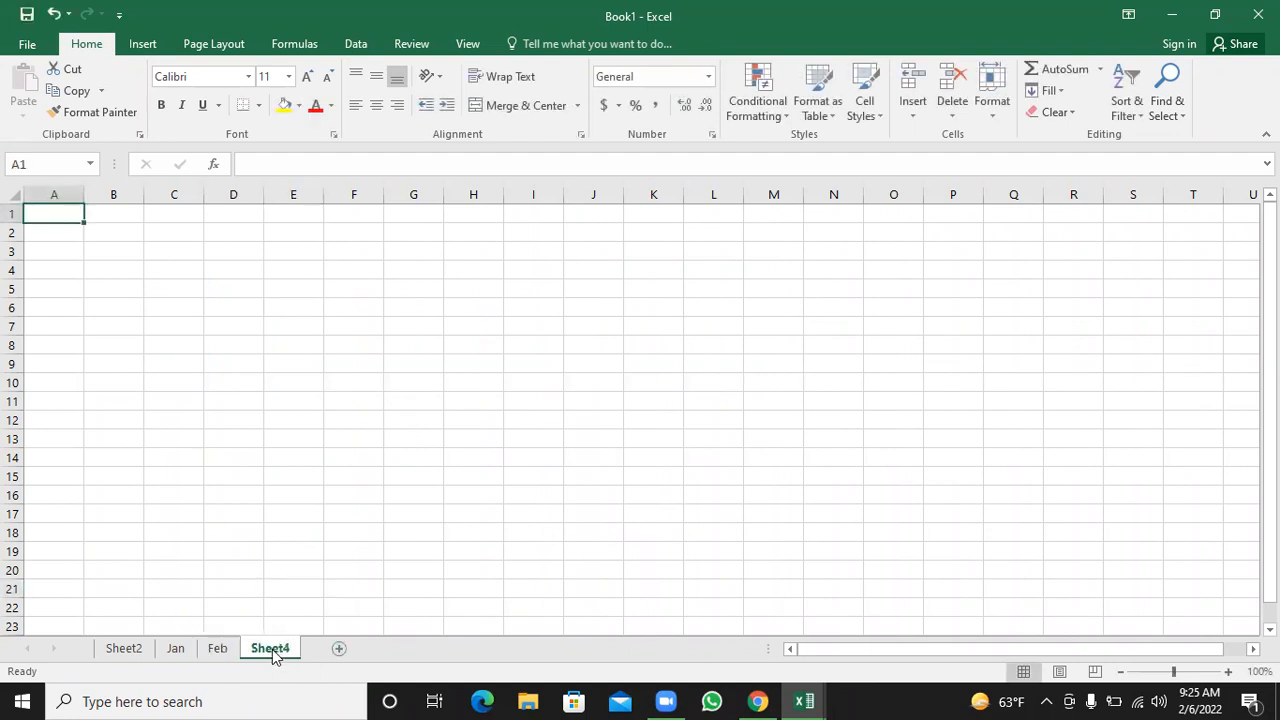
double_click(272, 649)
type("Mar")
key("Return")
- Add a new worksheet after Mar and name it Apr
left_click(322, 648)
double_click(315, 649)
type("apr")
key("BackSpace")
key("BackSpace")
key("BackSpace")
type("Apr")
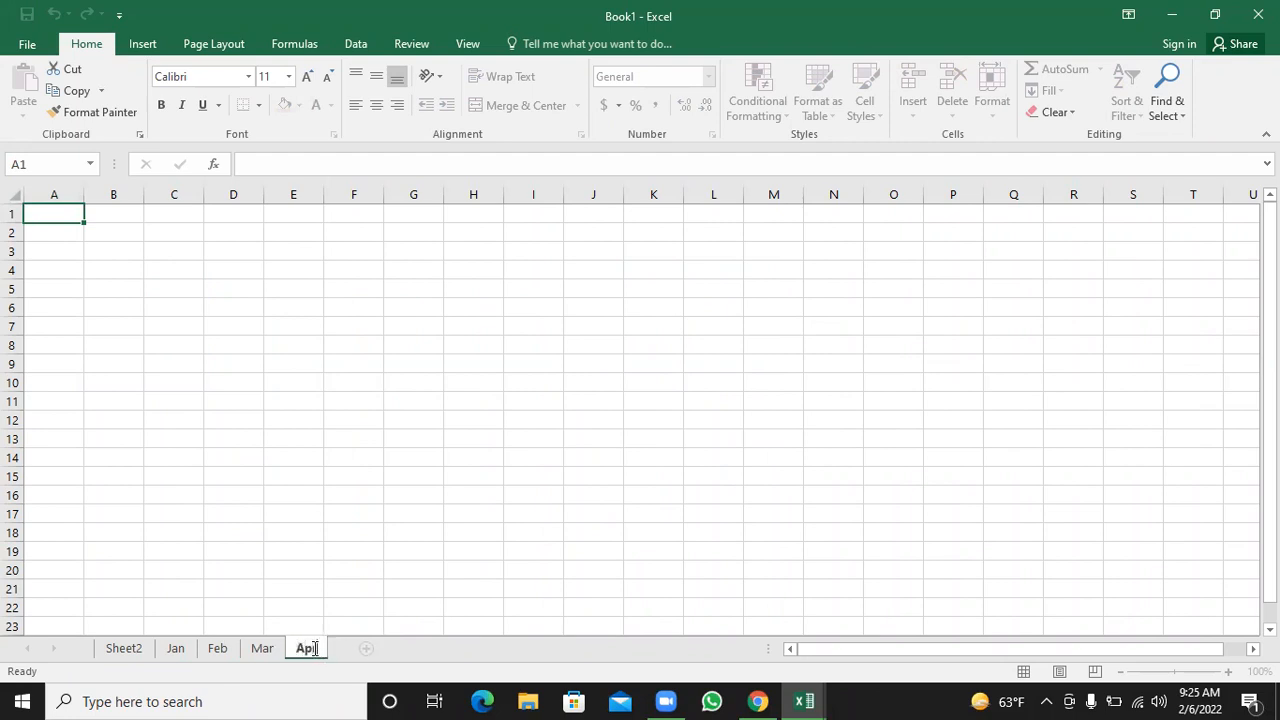
key("Return")
left_click(370, 608)
- Add a new worksheet after Apr and name it May
left_click(366, 648)
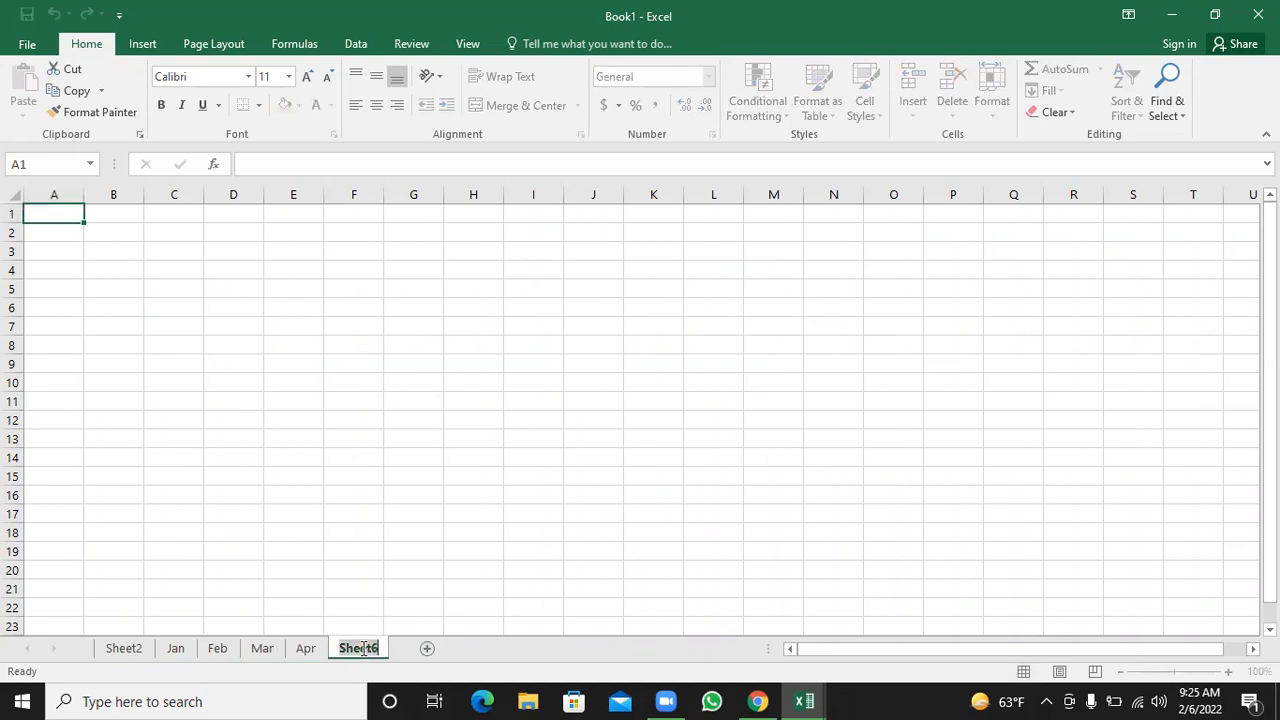
left_click(362, 647)
type("May")
key("Return")
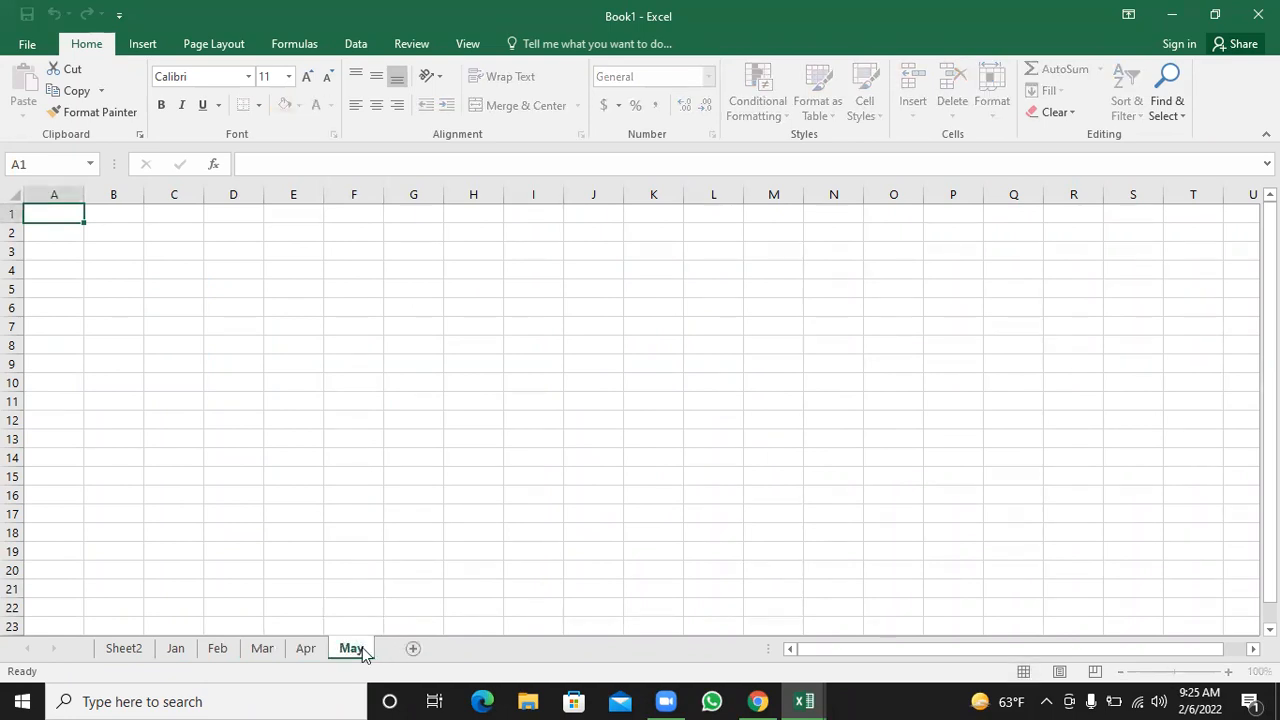
- Add a new worksheet after May and name it June
left_click(413, 649)
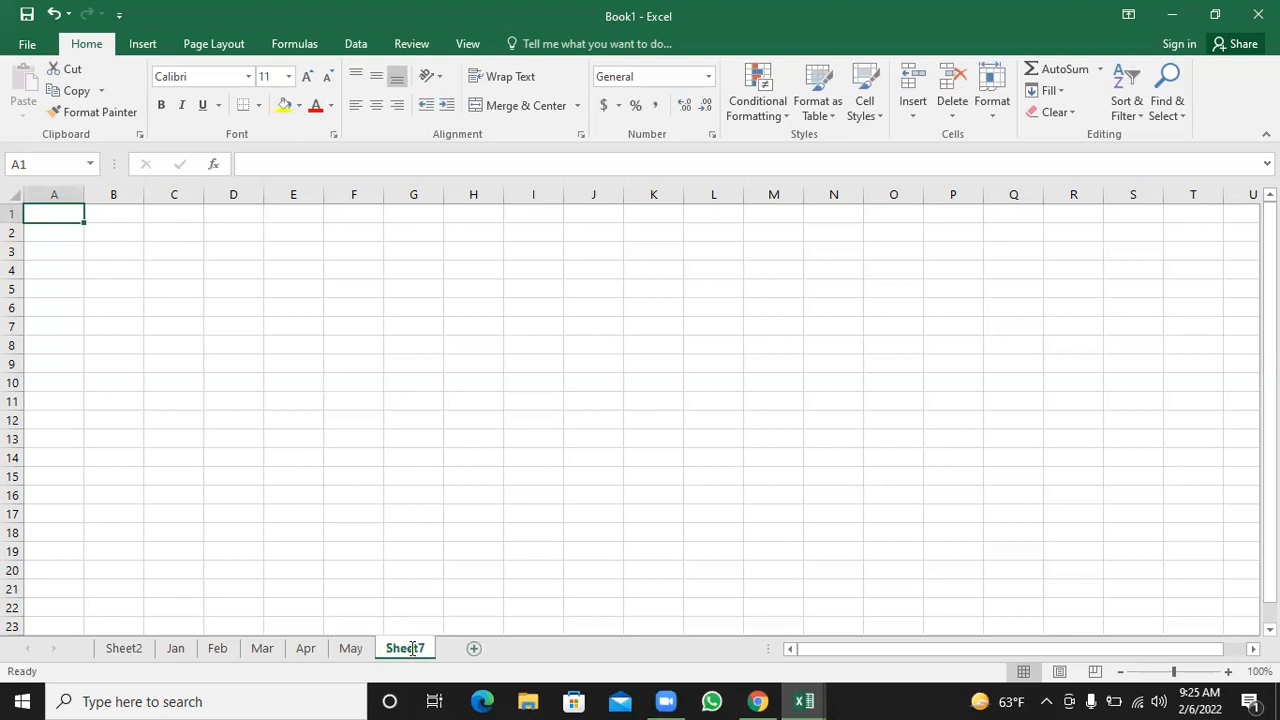
double_click(413, 649)
type("June")
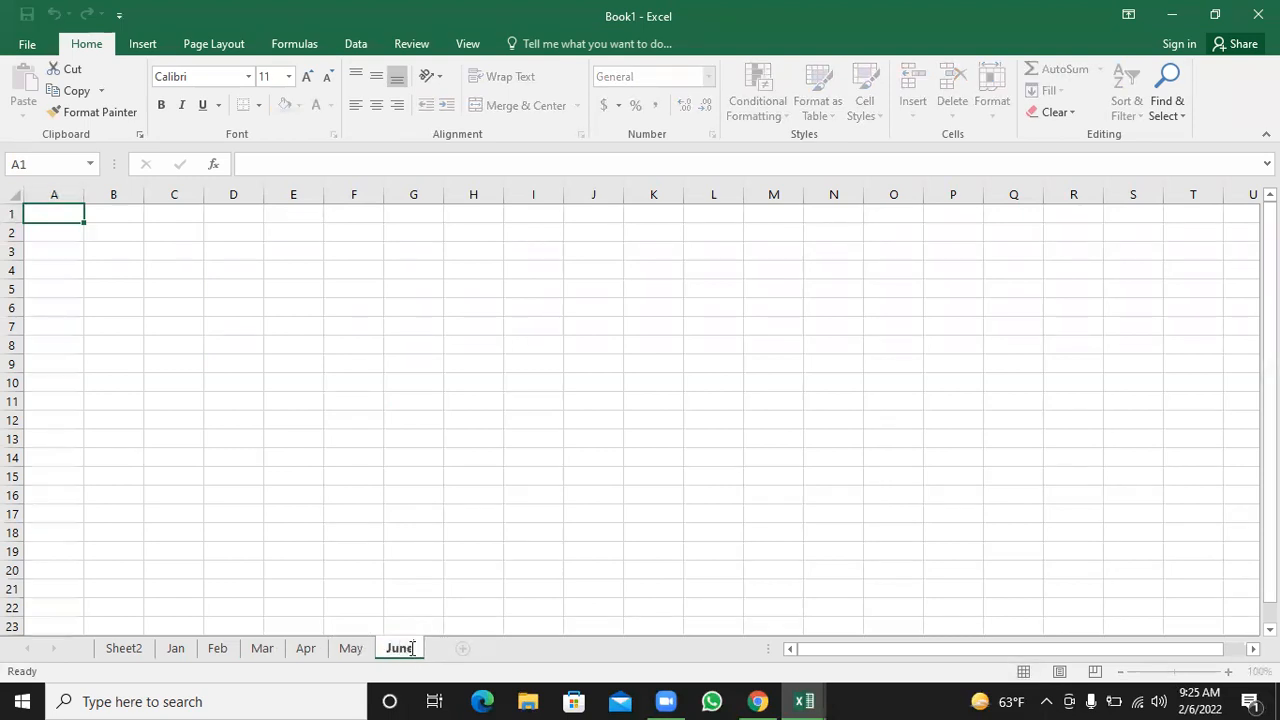
key("Return")
- Add a new worksheet after June and name it JuL
left_click(462, 650)
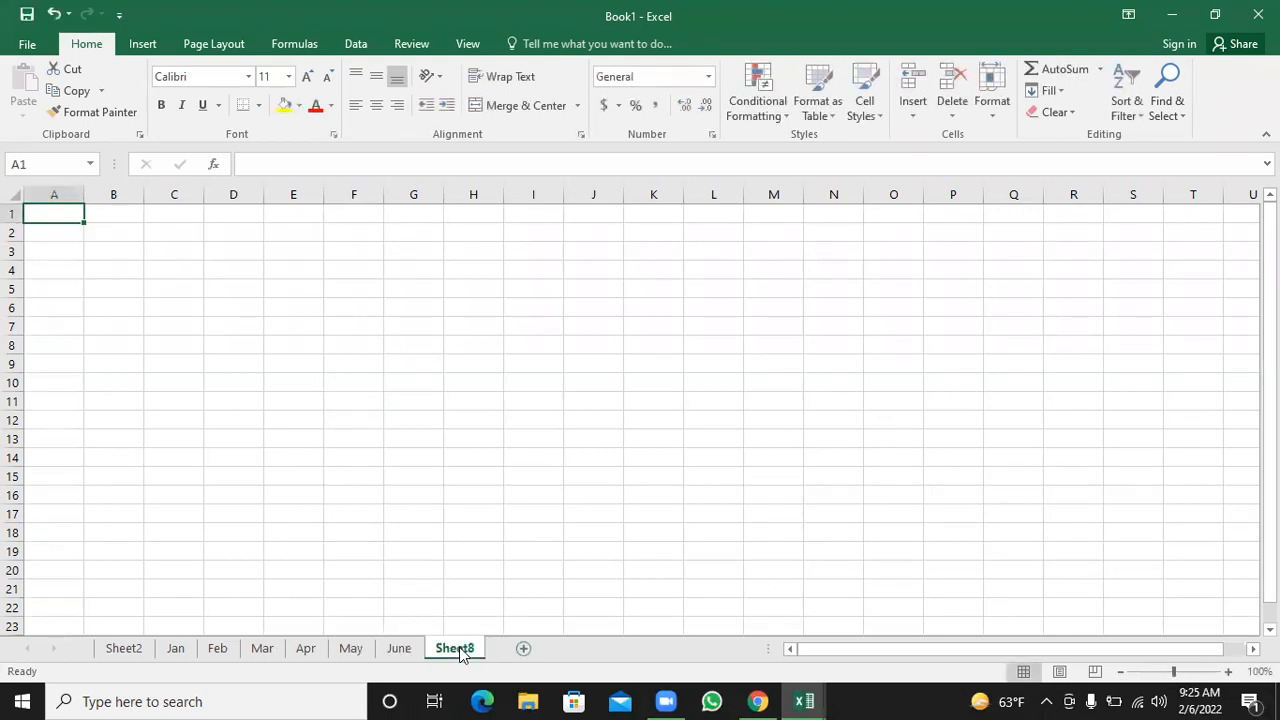
double_click(456, 650)
type("Ju")
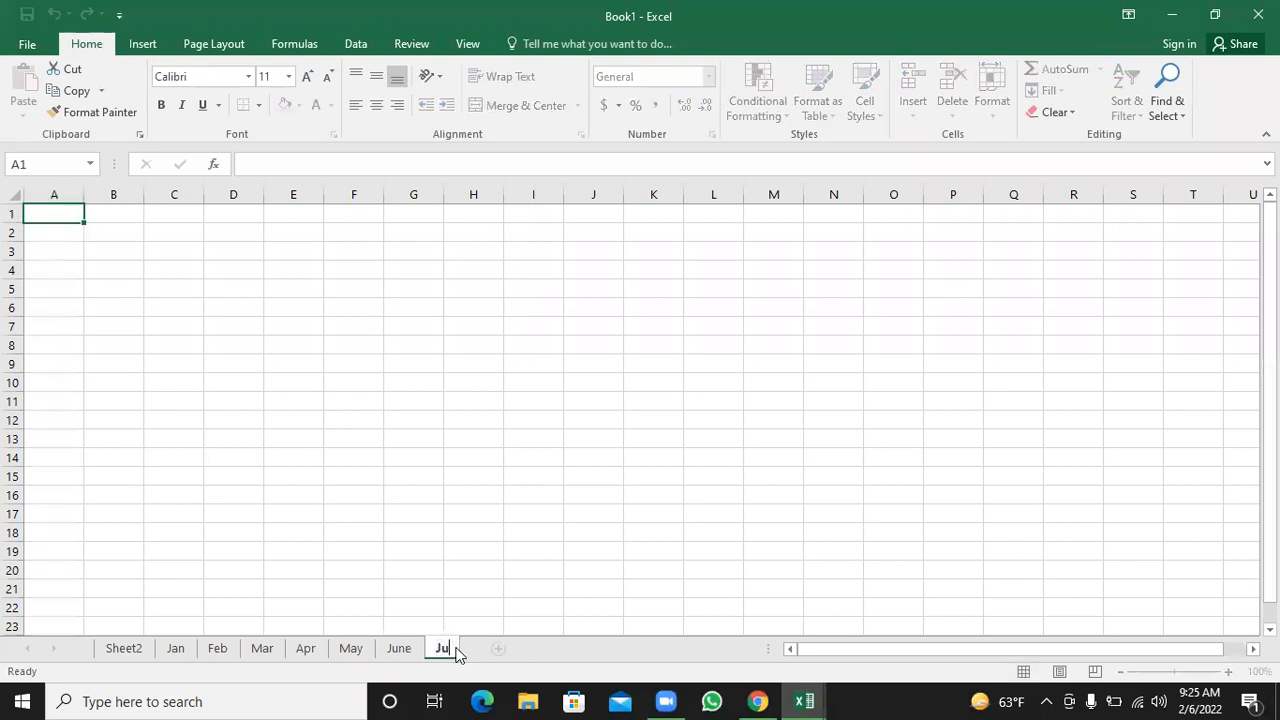
type("l")
key("Return")
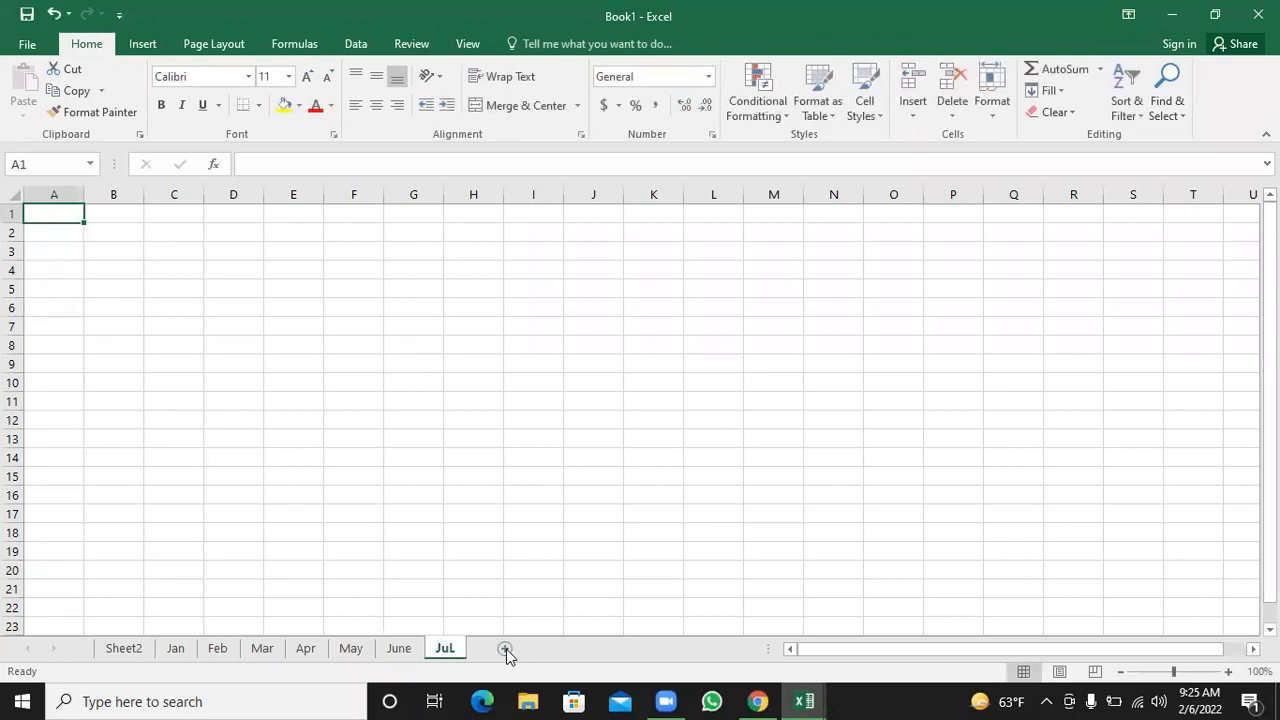
- Add a new worksheet after JuL and name it Aug
left_click(505, 651)
double_click(508, 650)
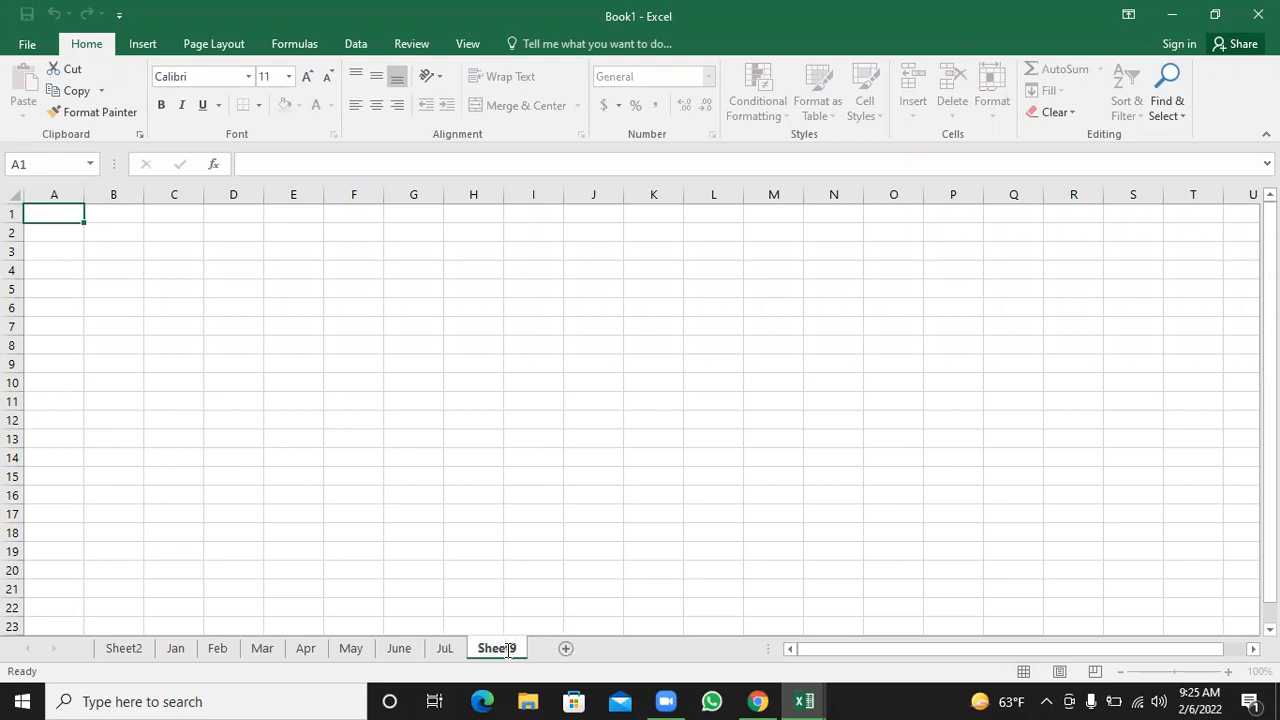
key("BackSpace")
type("Aug")
key("Return")
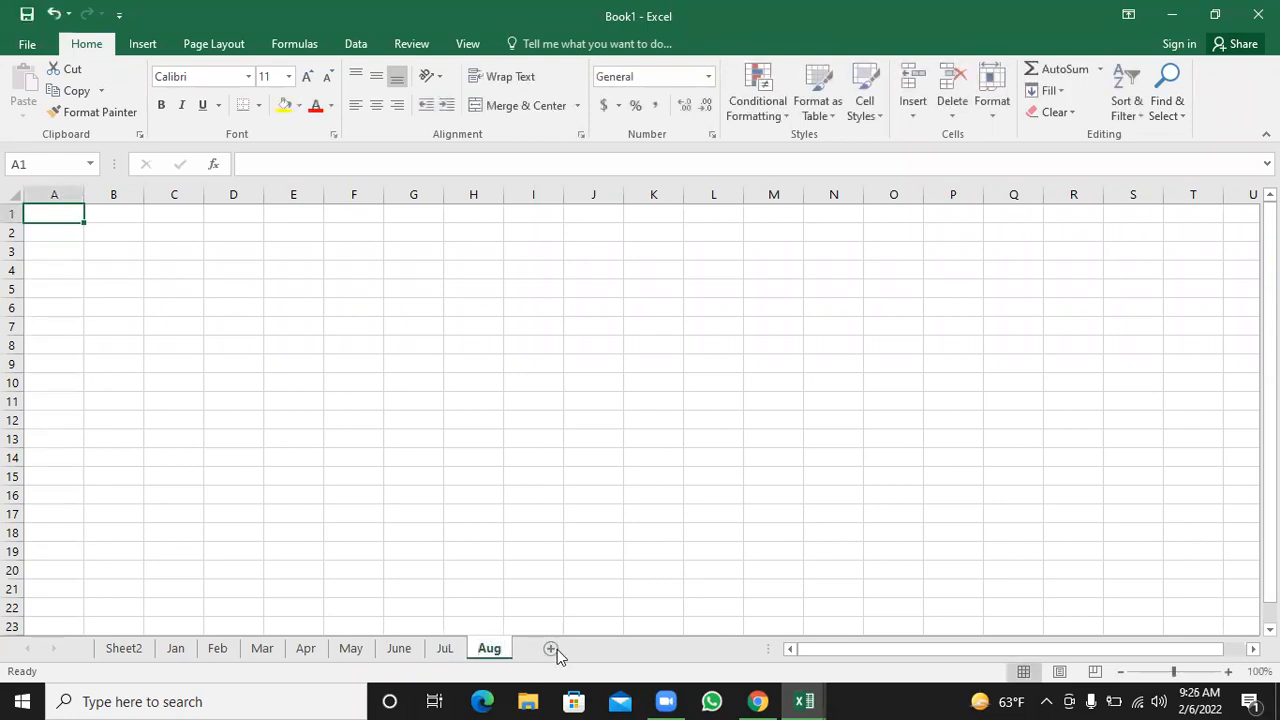
- Add a new worksheet after Aug and name it Sep
left_click(551, 649)
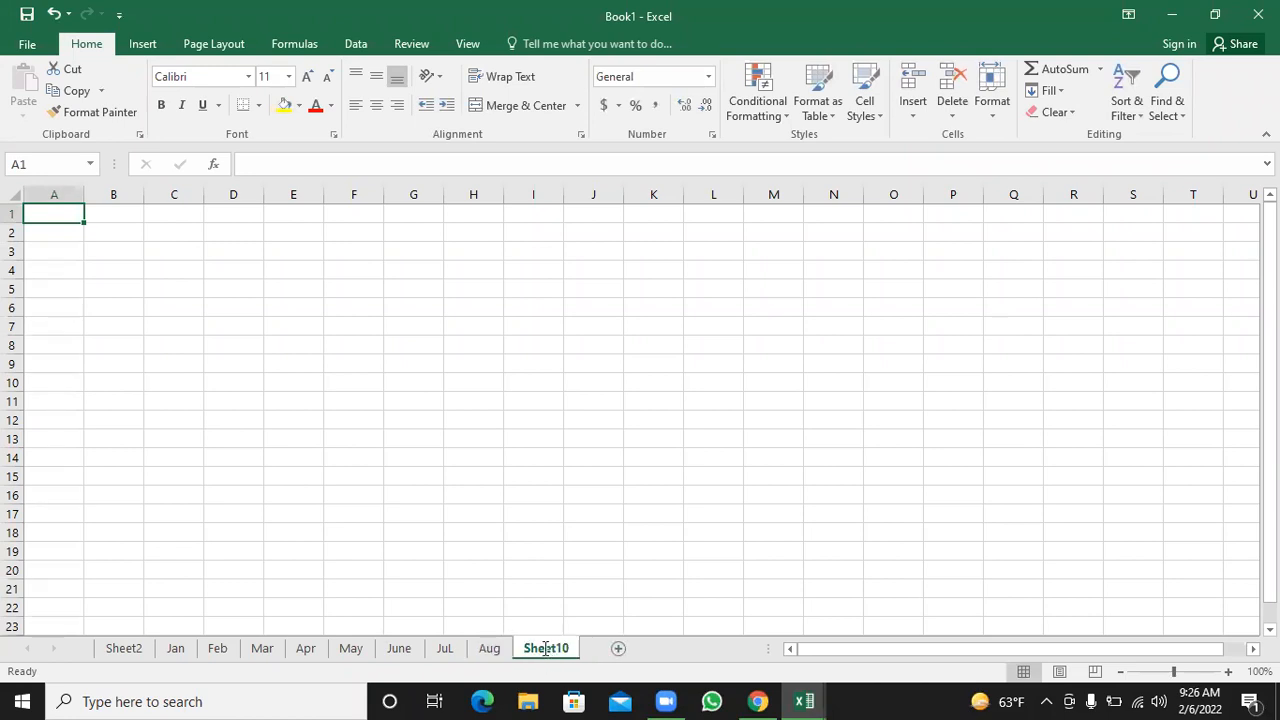
double_click(546, 649)
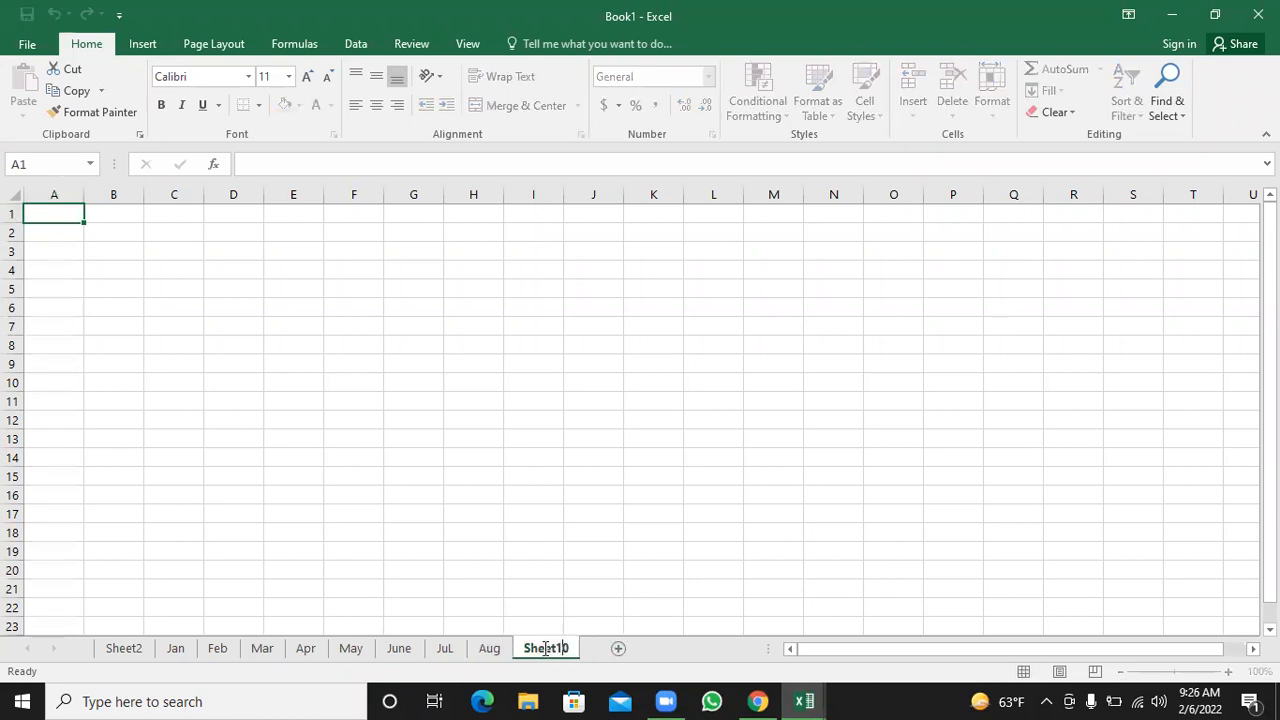
key("BackSpace")
key("BackSpace")
key("BackSpace")
key("BackSpace")
key("BackSpace")
key("BackSpace")
type("ep")
key("Return")
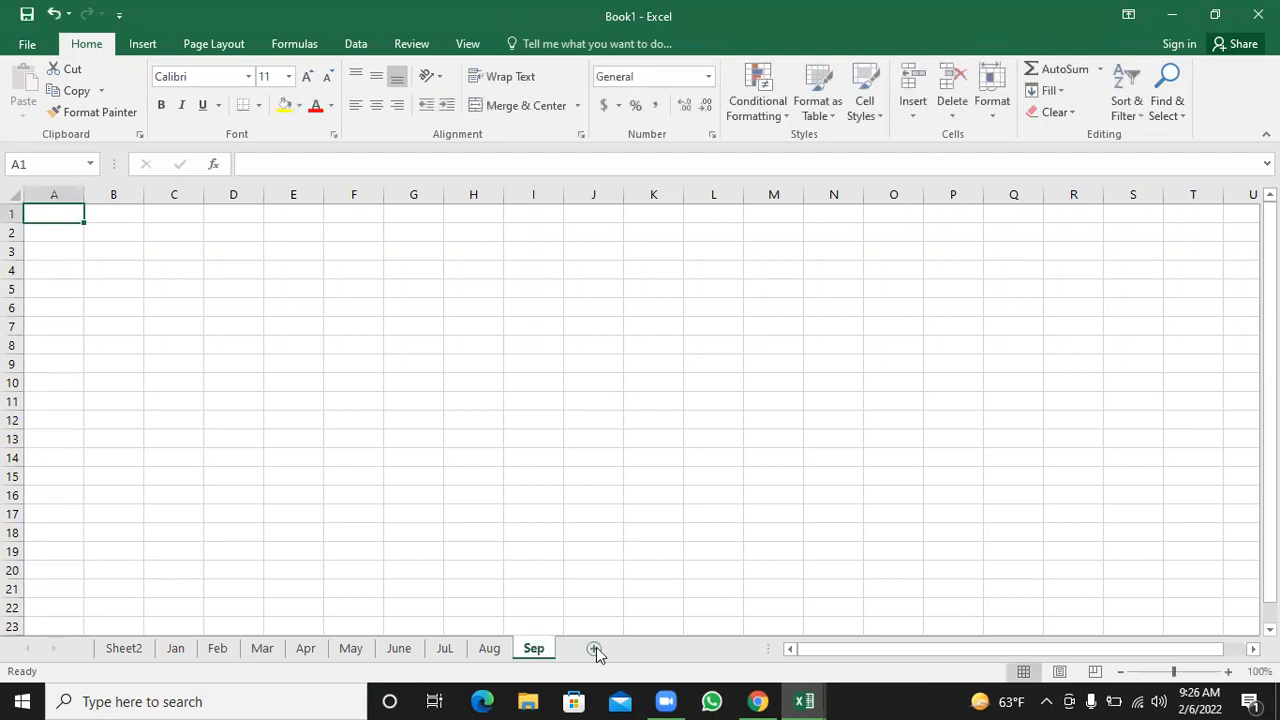
- Add two new worksheets after Sep and name them Oct and Nov
left_click(594, 649)
double_click(598, 648)
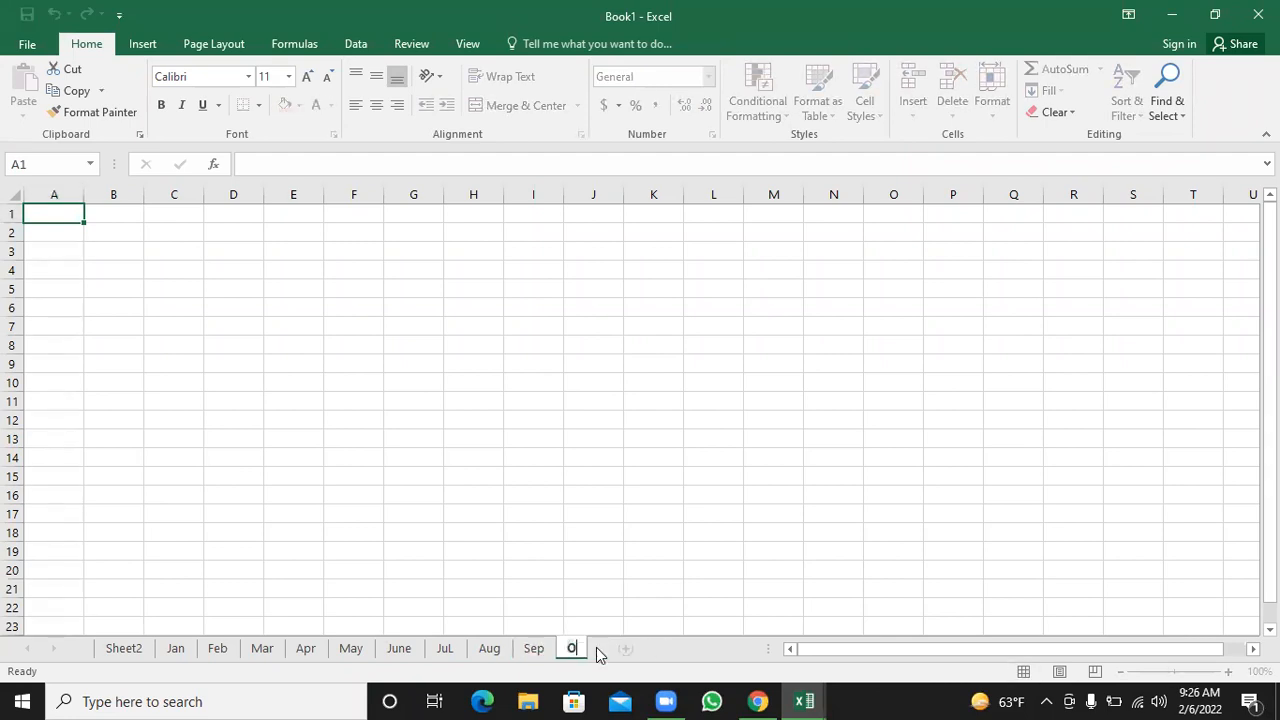
left_click(637, 647)
double_click(638, 647)
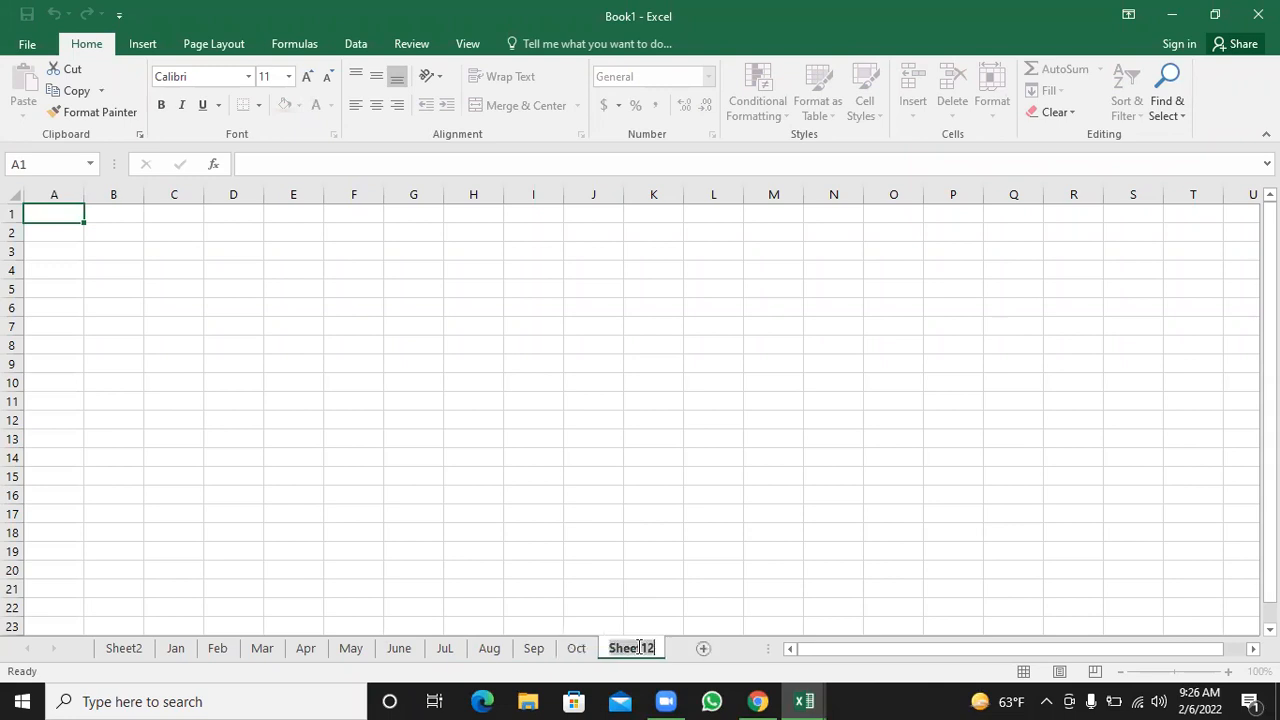
type("Nov")
key("Return")
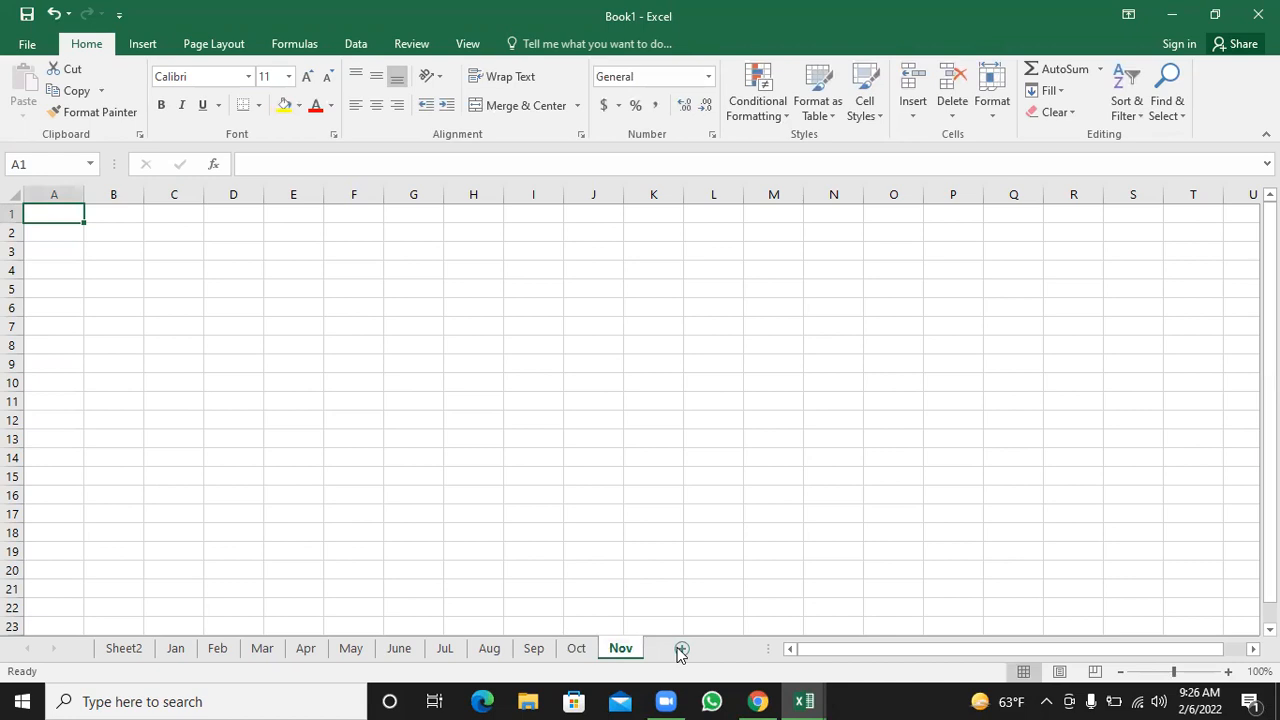
- Add a new worksheet after Nov and name it Dec
left_click(680, 649)
double_click(624, 649)
type("Dec")
key("Return")
left_click(529, 537)
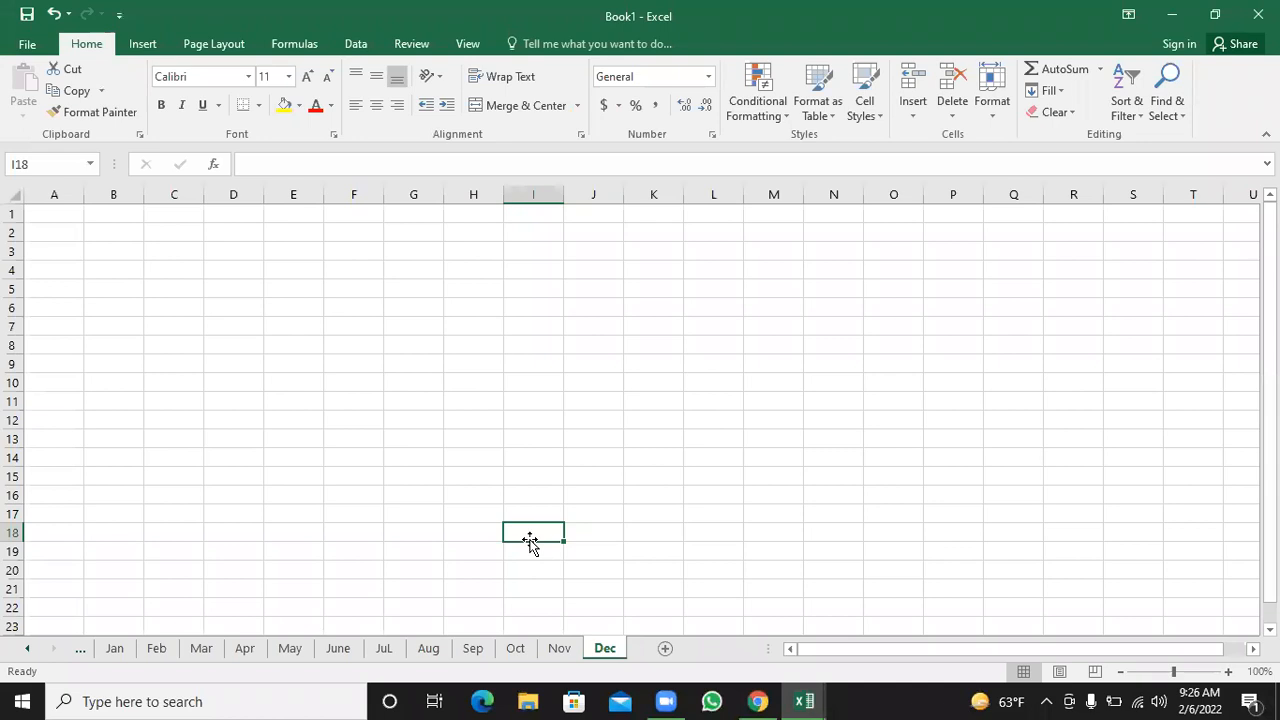
- Rename the empty Sheet2 in front of Jan as Master File
left_click(114, 649)
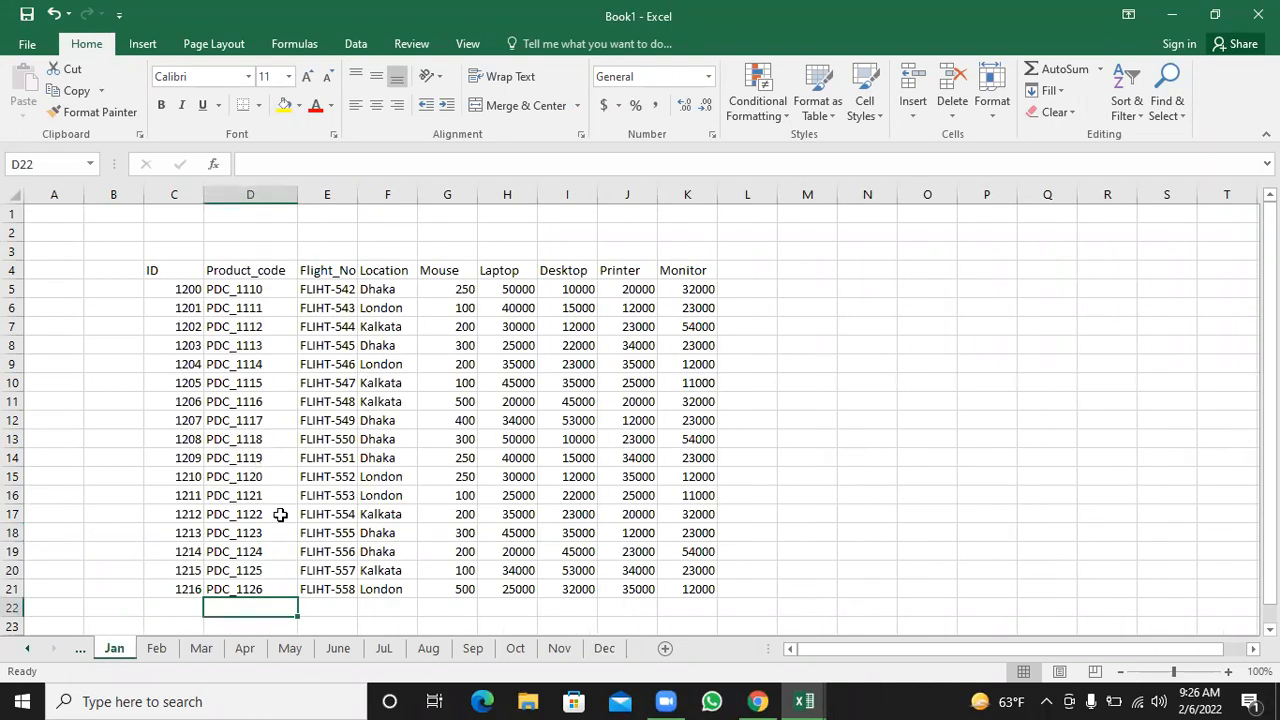
key("shift+F11")
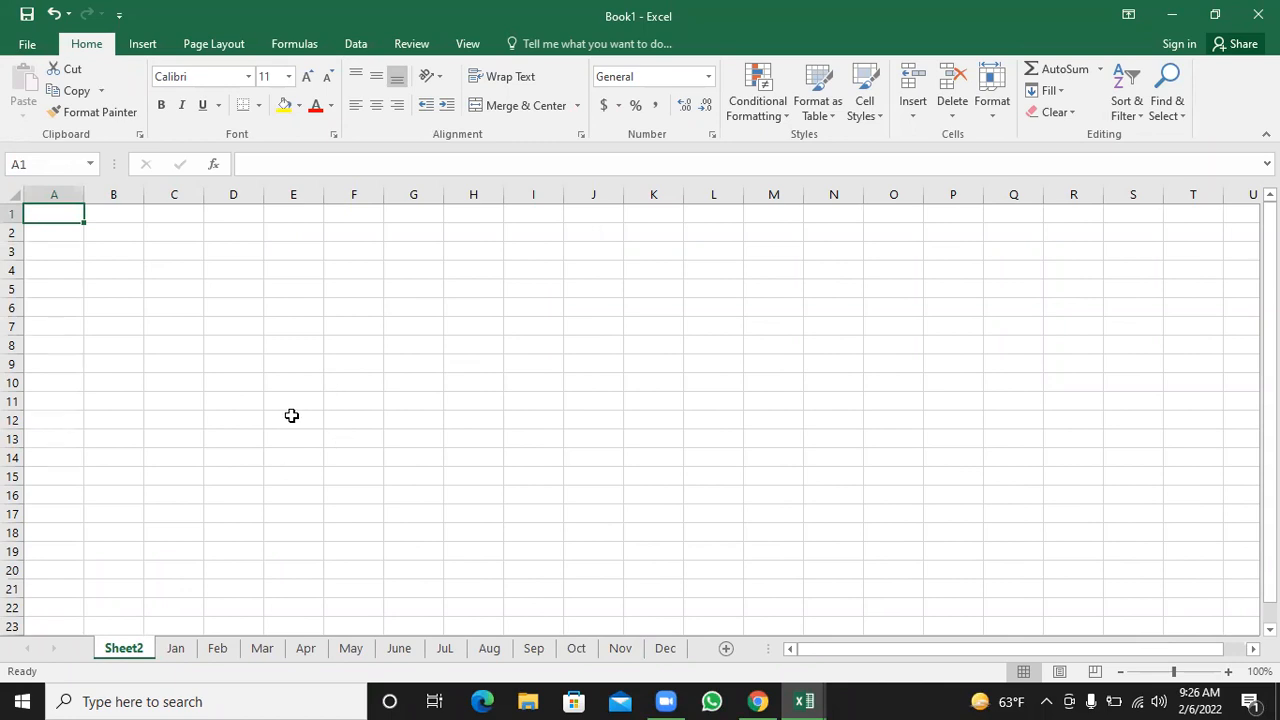
double_click(137, 650)
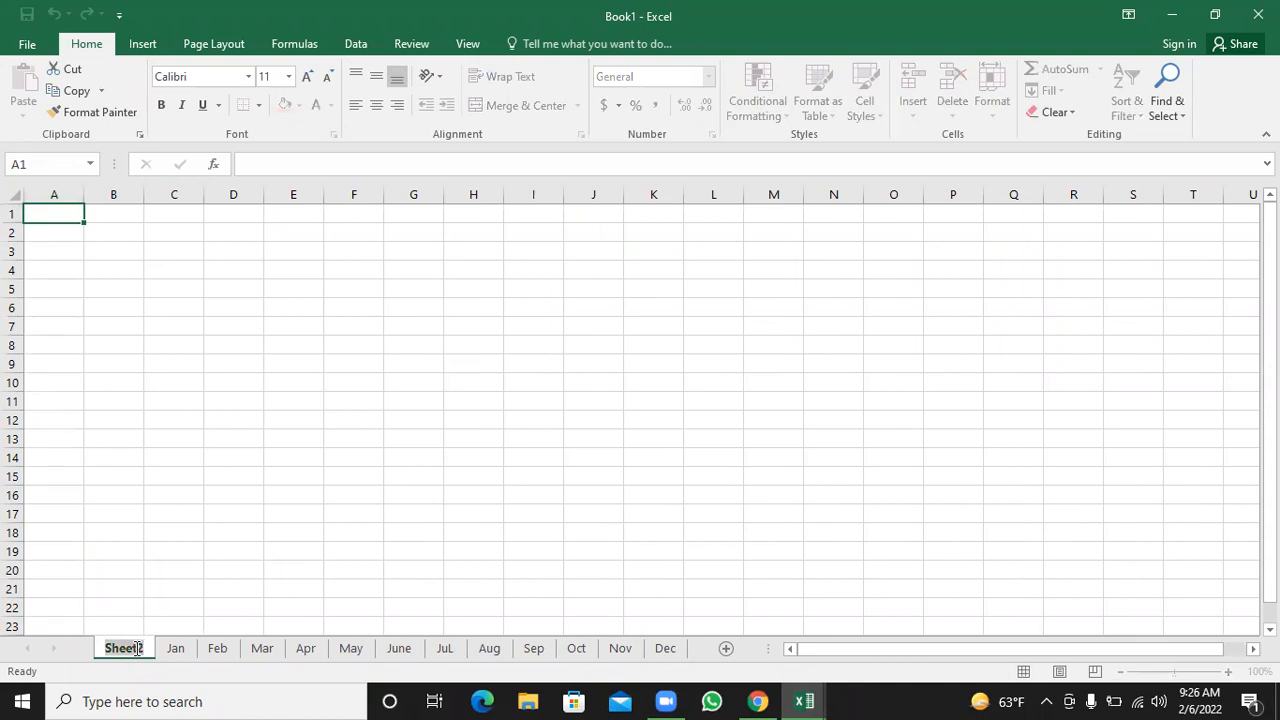
type("Master")
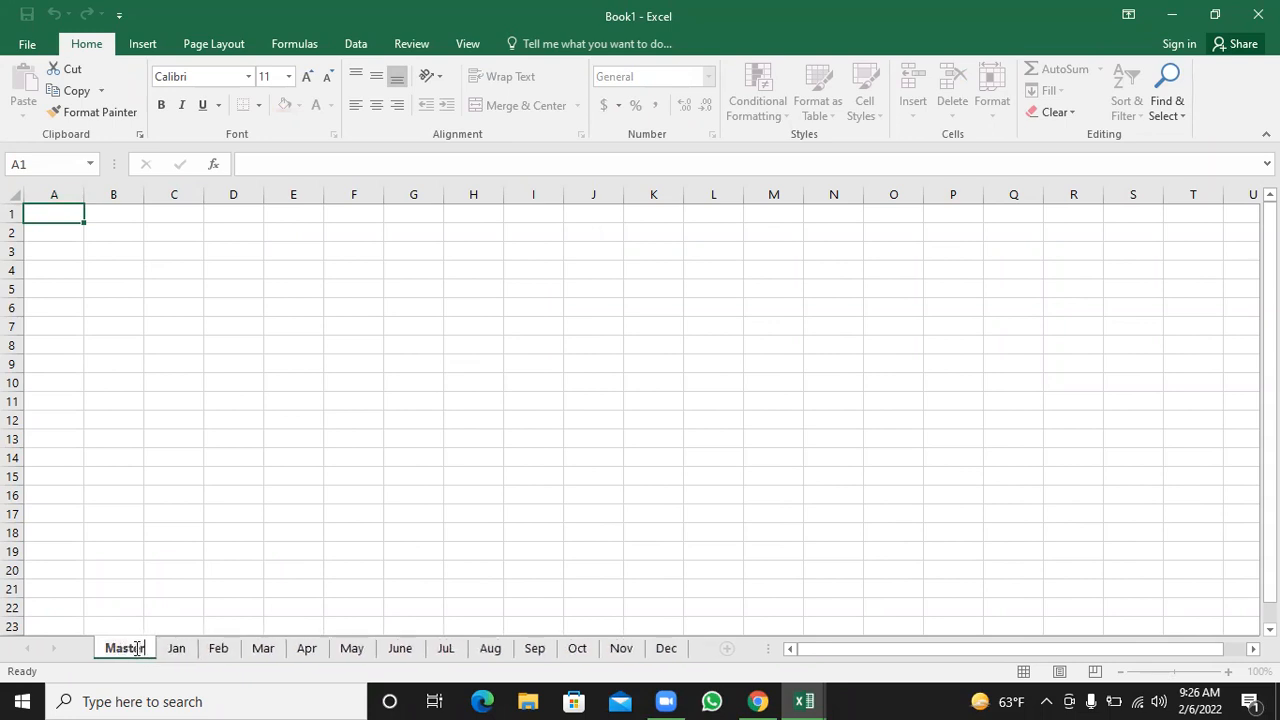
type(" File")
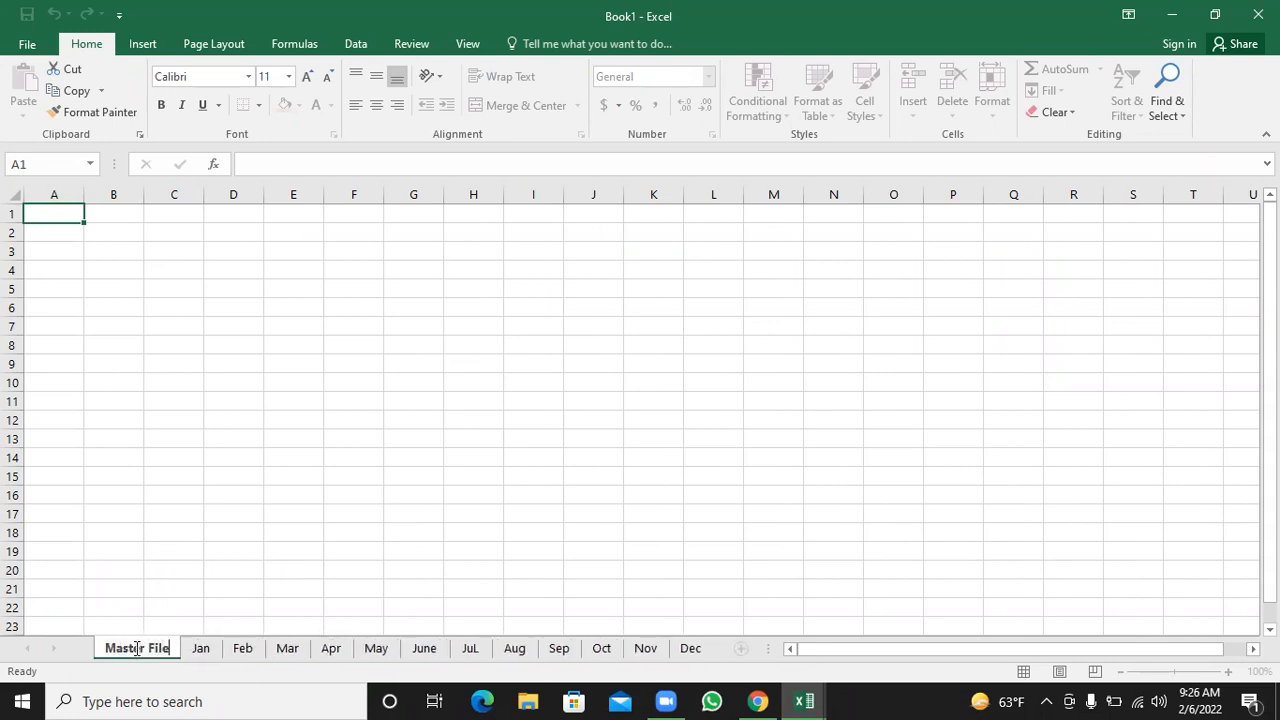
left_click(288, 438)
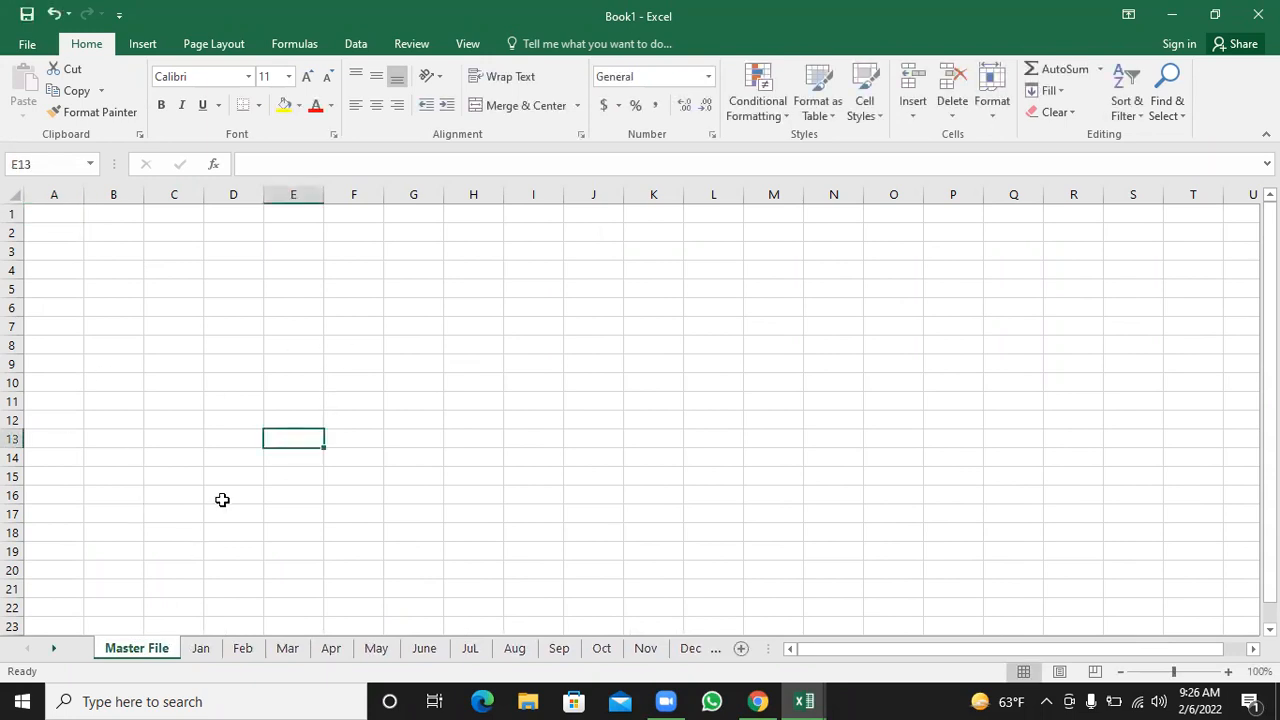
- Copy the shipment table C4:K21 from the Jan sheet into the Master File sheet starting at cell C4
left_click(200, 649)
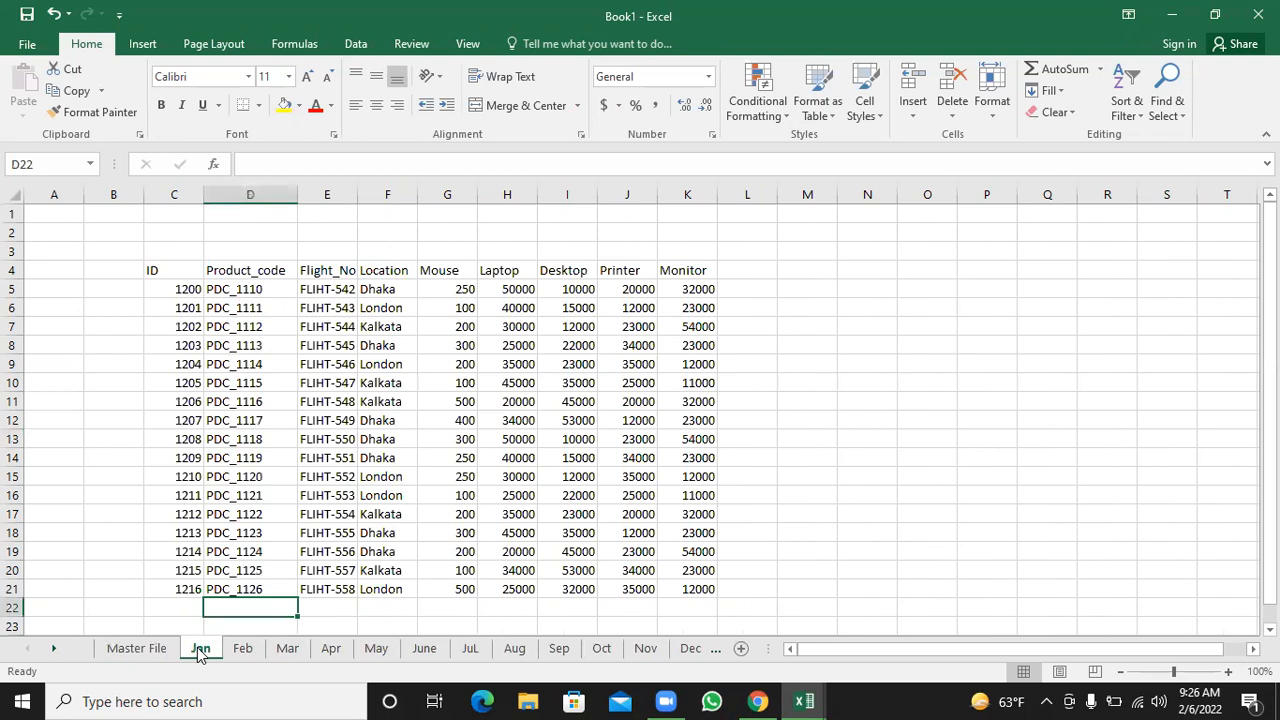
left_click(168, 271)
left_click_drag(168, 271, 670, 585)
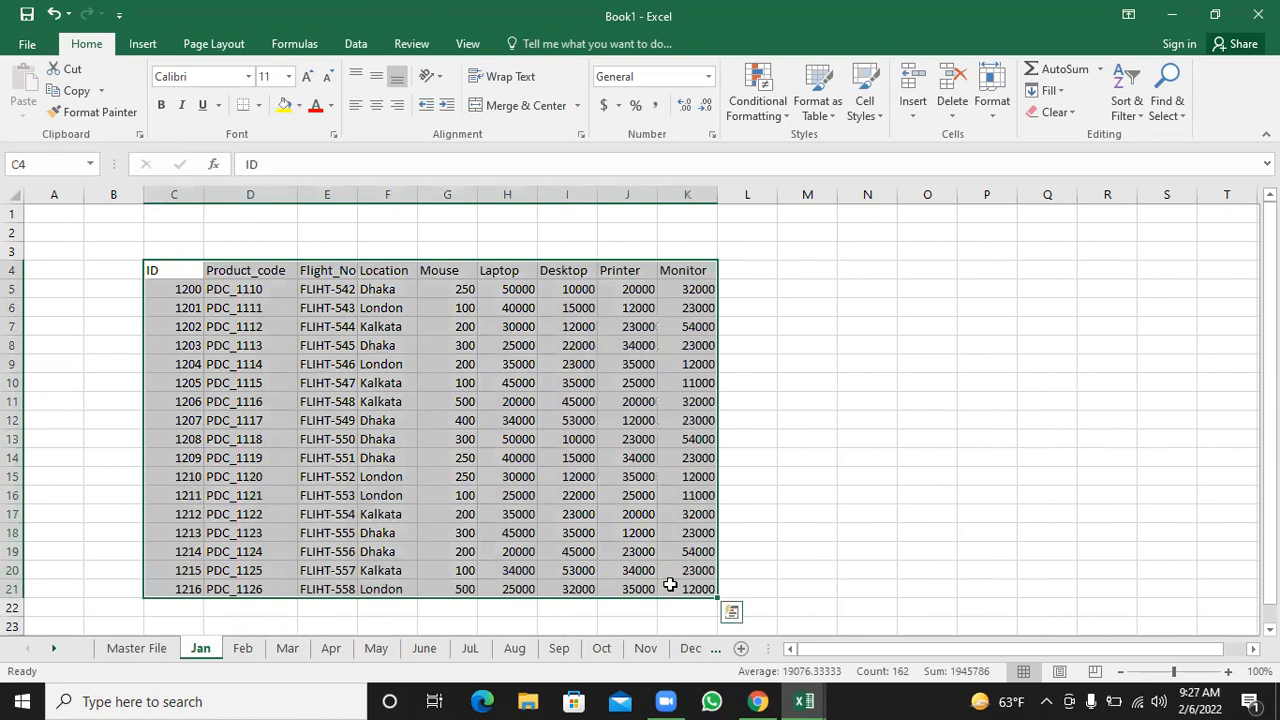
key("ctrl+c")
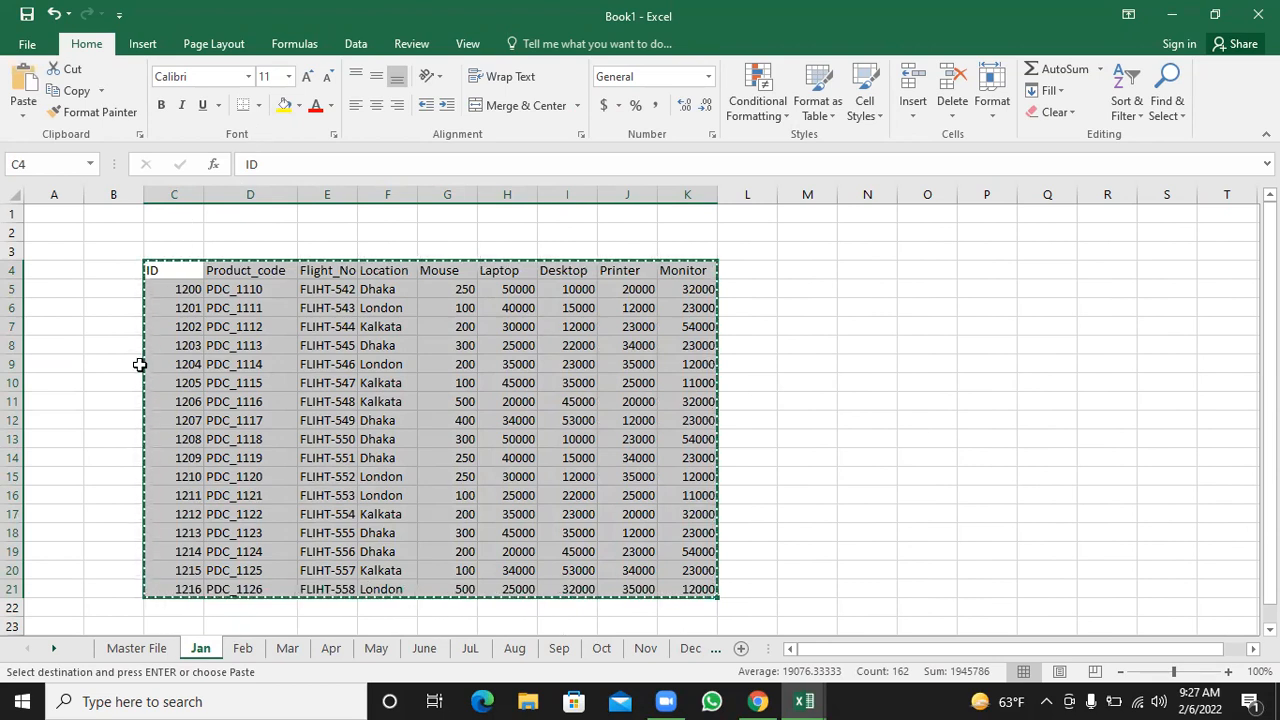
left_click(134, 648)
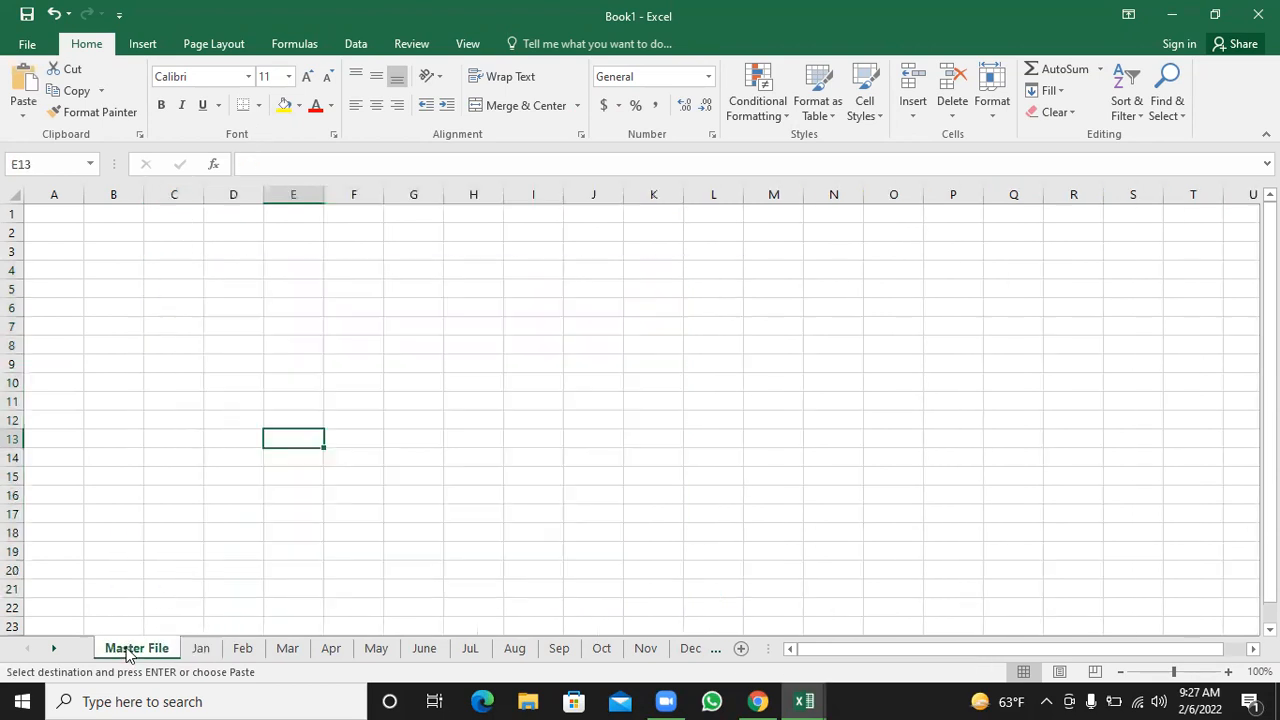
left_click(181, 263)
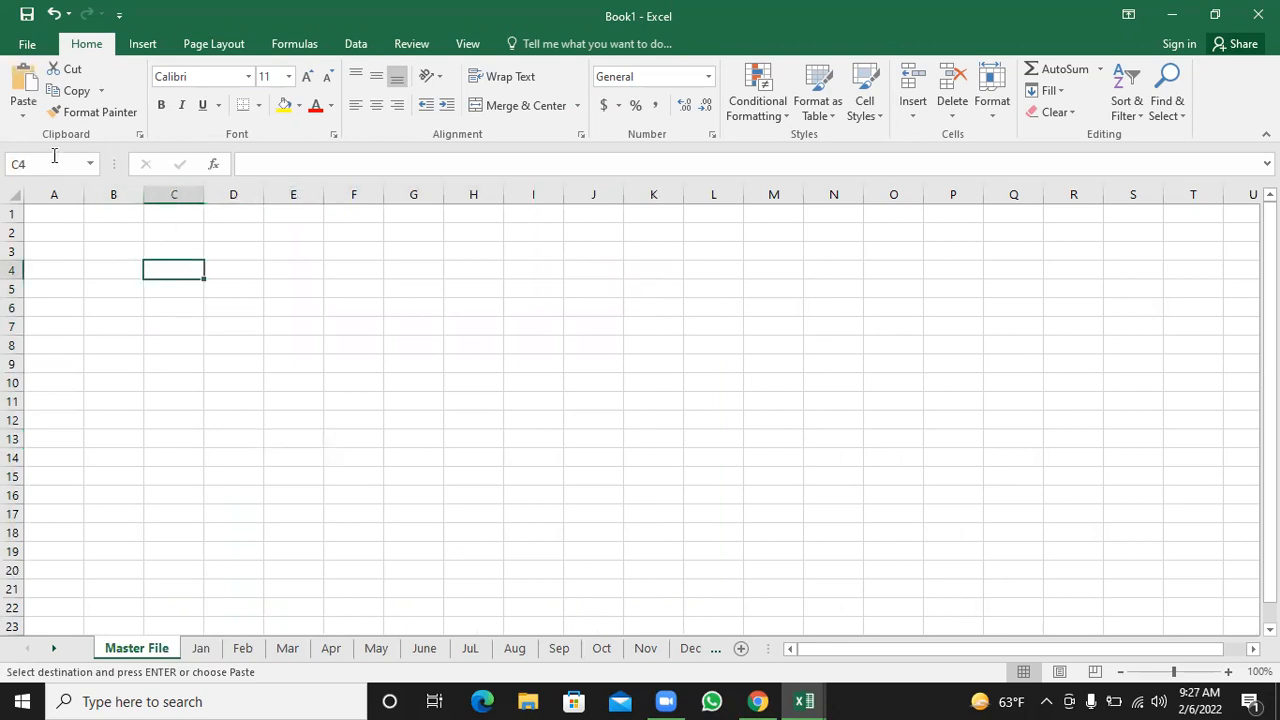
key("ctrl+v")
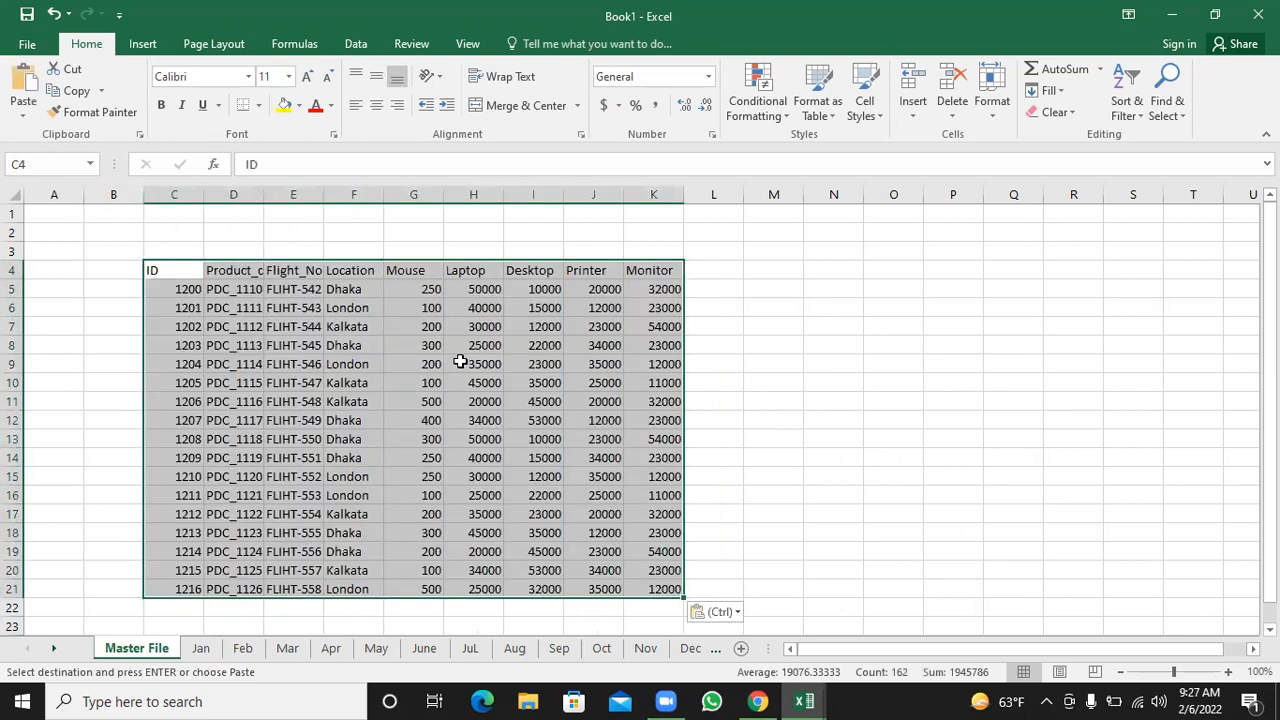
- Clear the Mouse to Monitor values in G5:K21 of the Master File sheet, keeping the headers
left_click(458, 364)
left_click_drag(417, 289, 645, 588)
key("Escape")
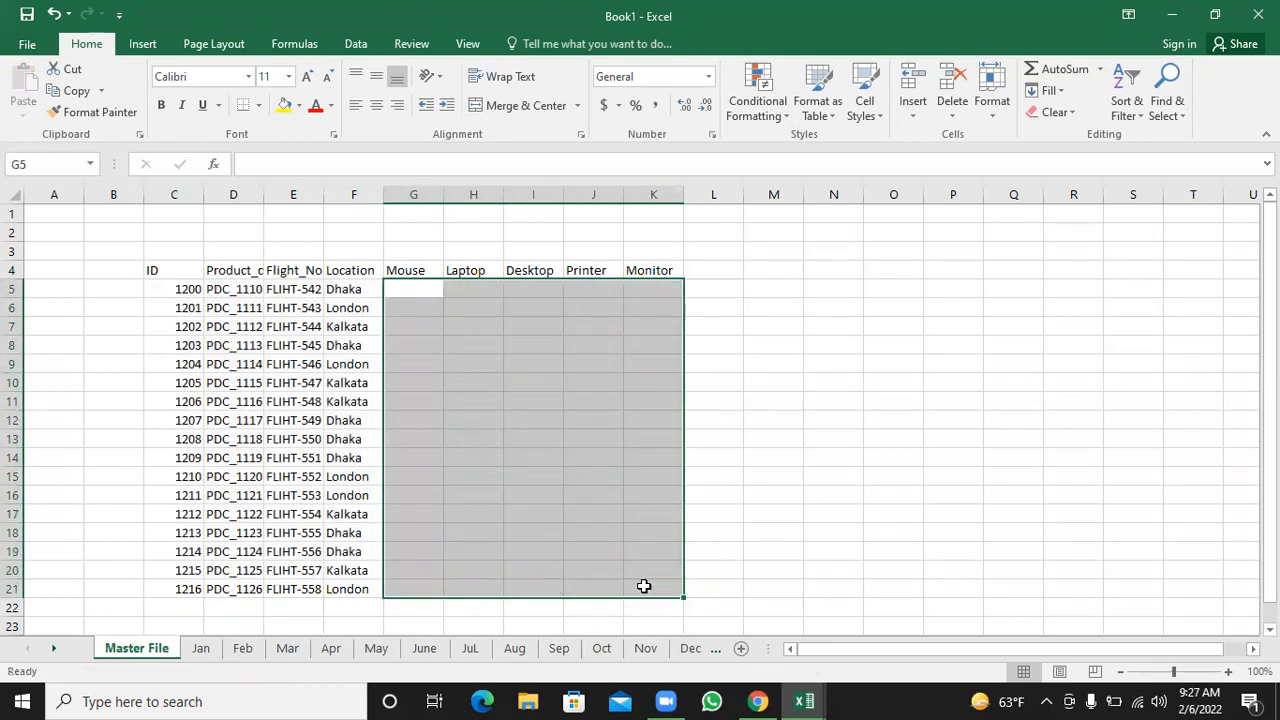
key("Delete")
left_click(858, 440)
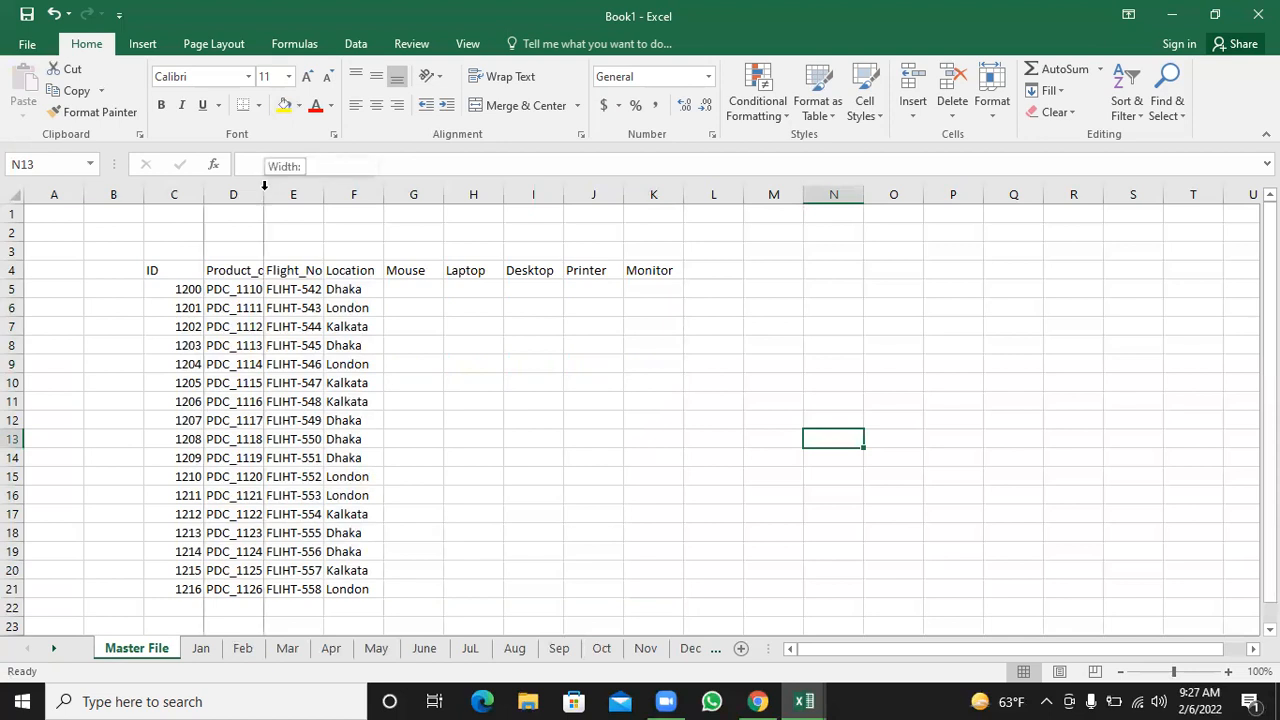
- Autofit the width of the Product_code column in the Master File sheet
double_click(264, 194)
left_click(349, 188)
left_click(395, 401)
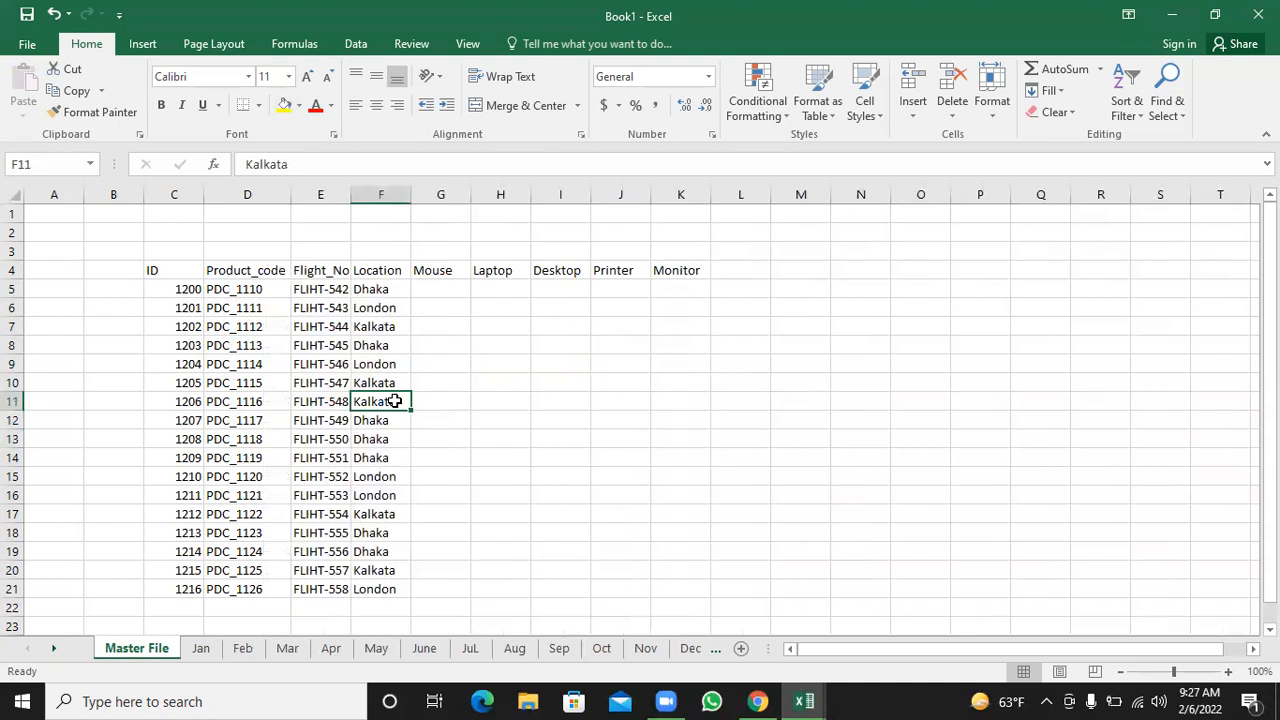
- Copy the shipment table C4:K21 from the Jan sheet into the Feb sheet starting at cell C4
left_click(200, 649)
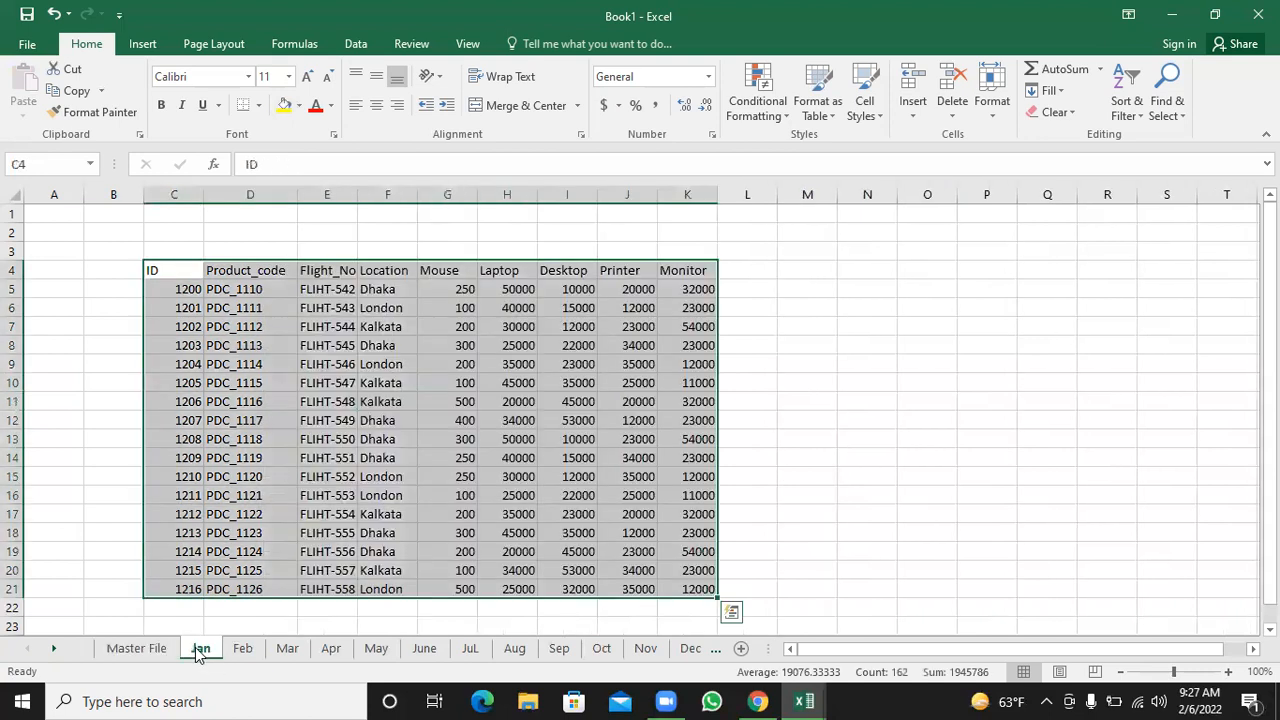
key("ctrl+c")
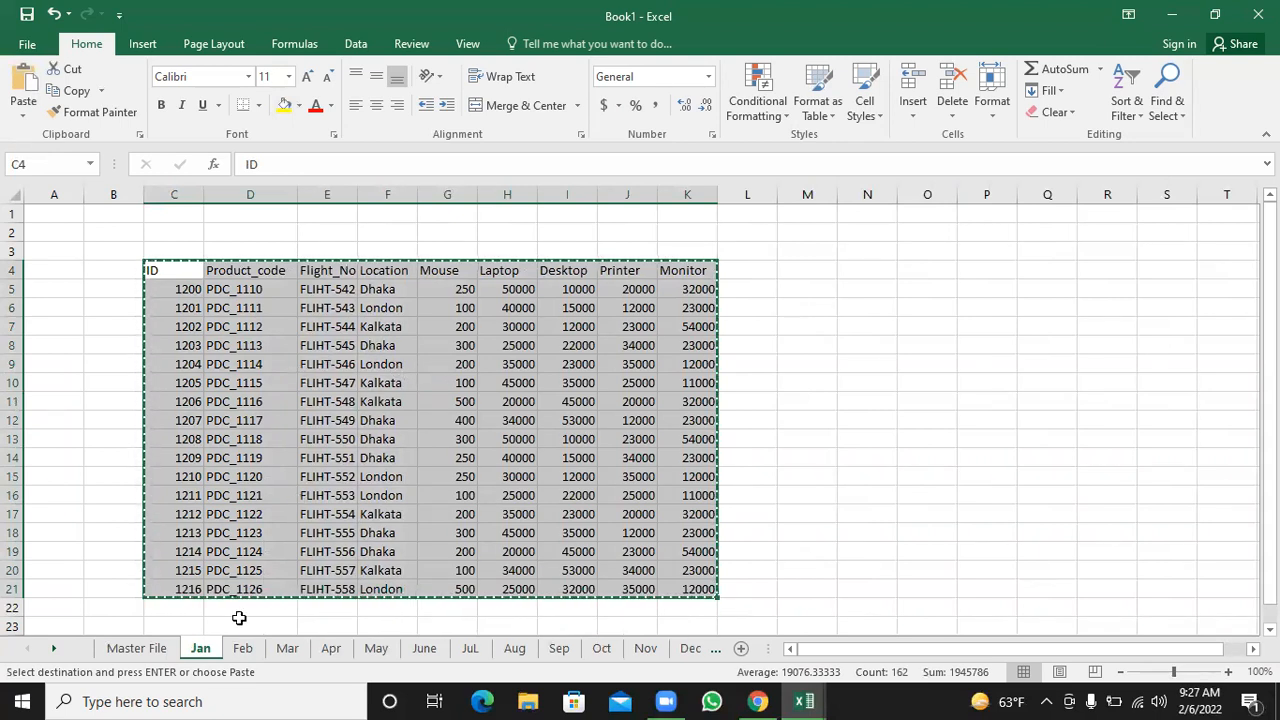
left_click(242, 649)
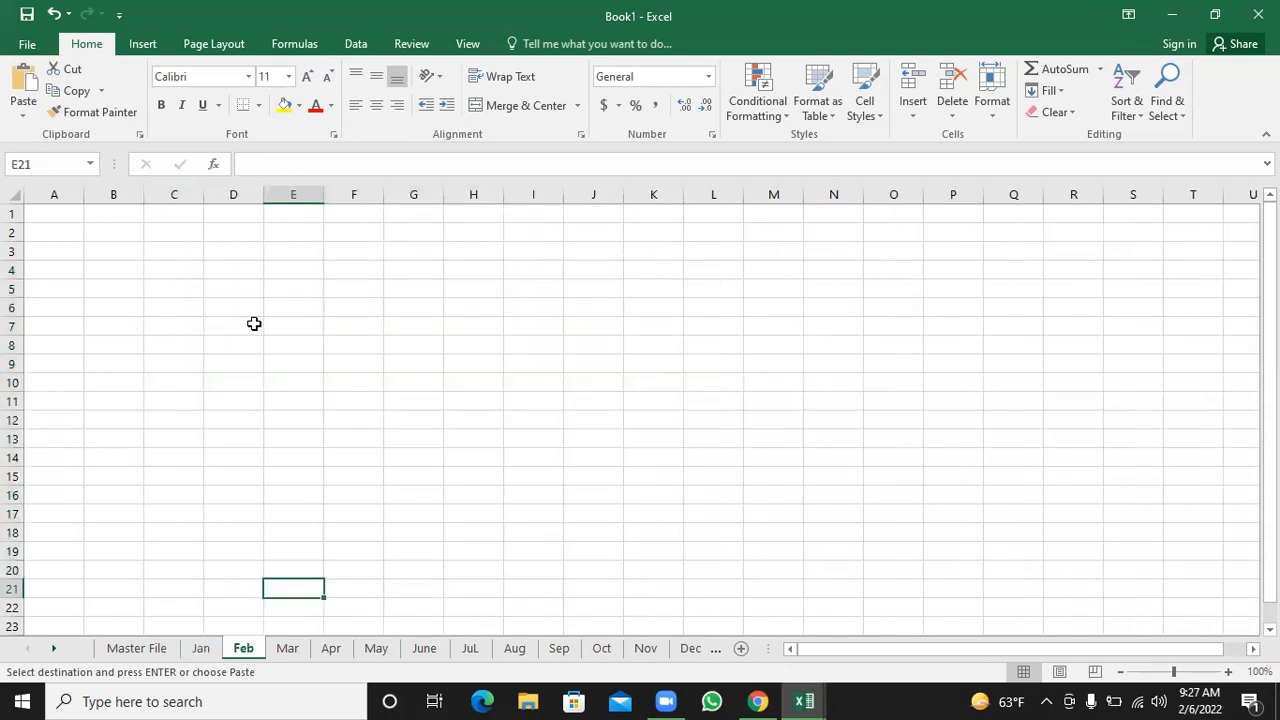
left_click(181, 271)
key("ctrl+v")
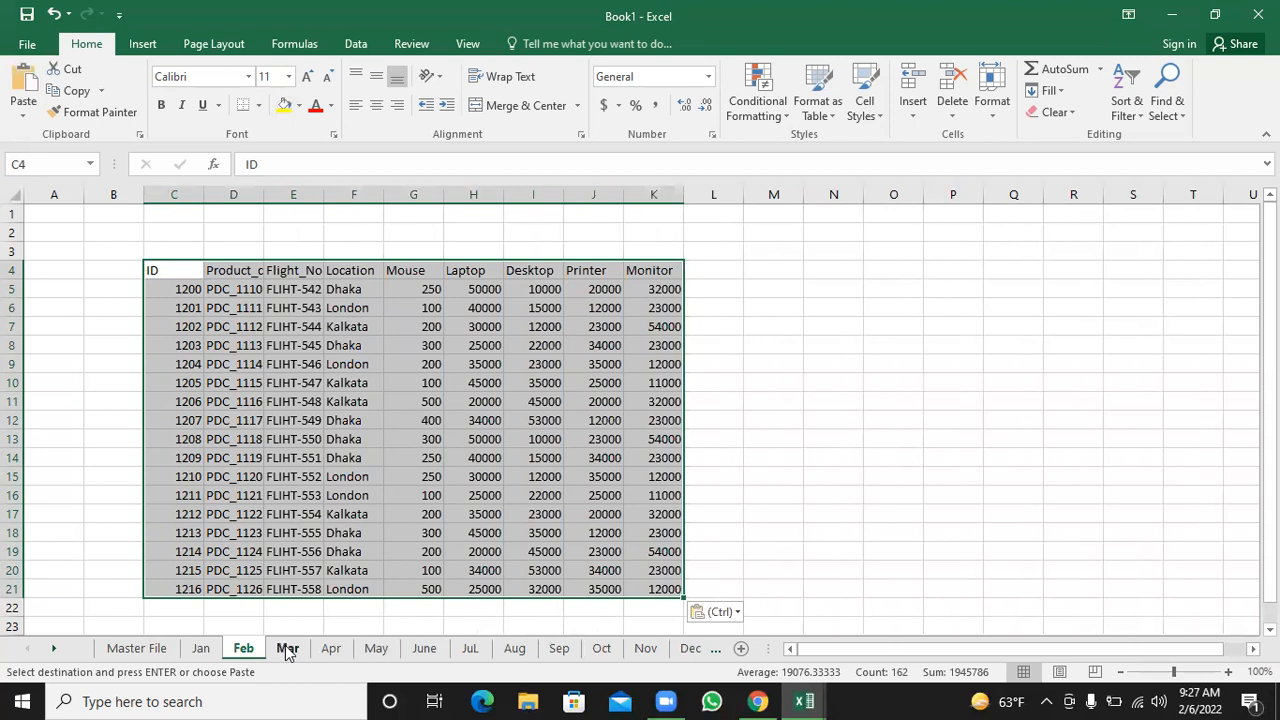
- Paste the copied Jan shipment table into the Mar sheet starting at cell C4
left_click(287, 649)
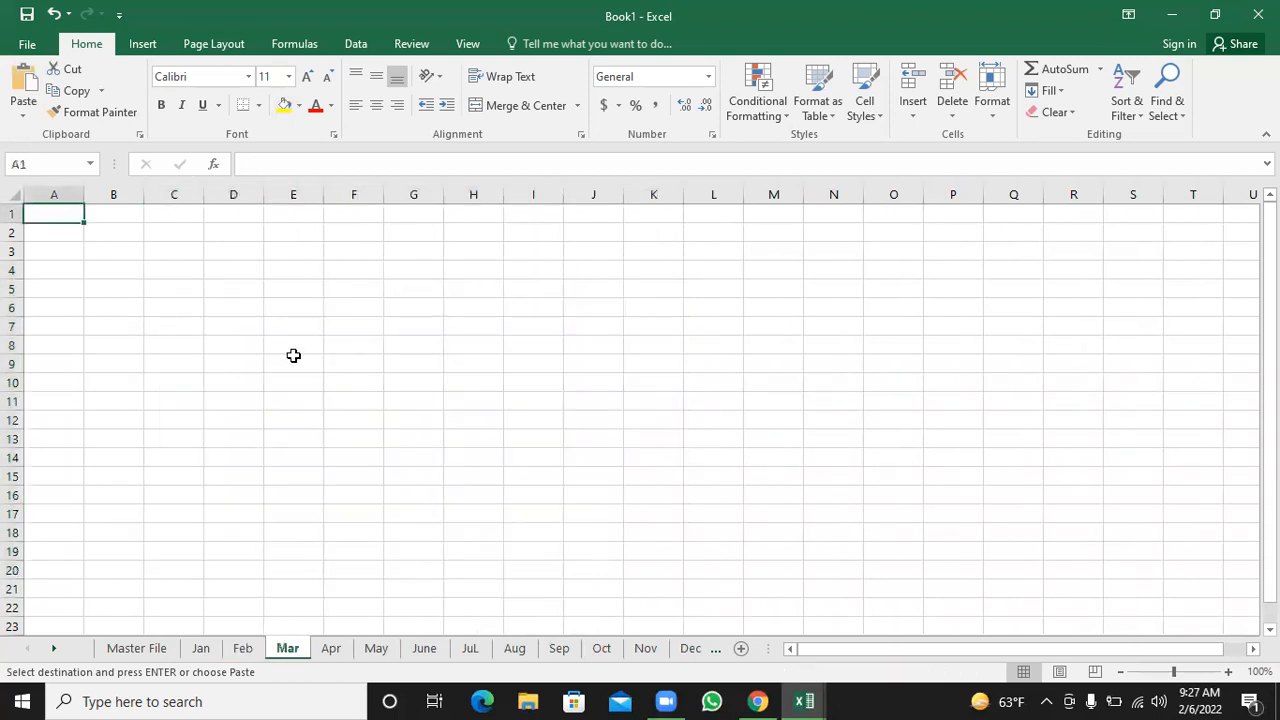
left_click(175, 267)
key("ctrl+v")
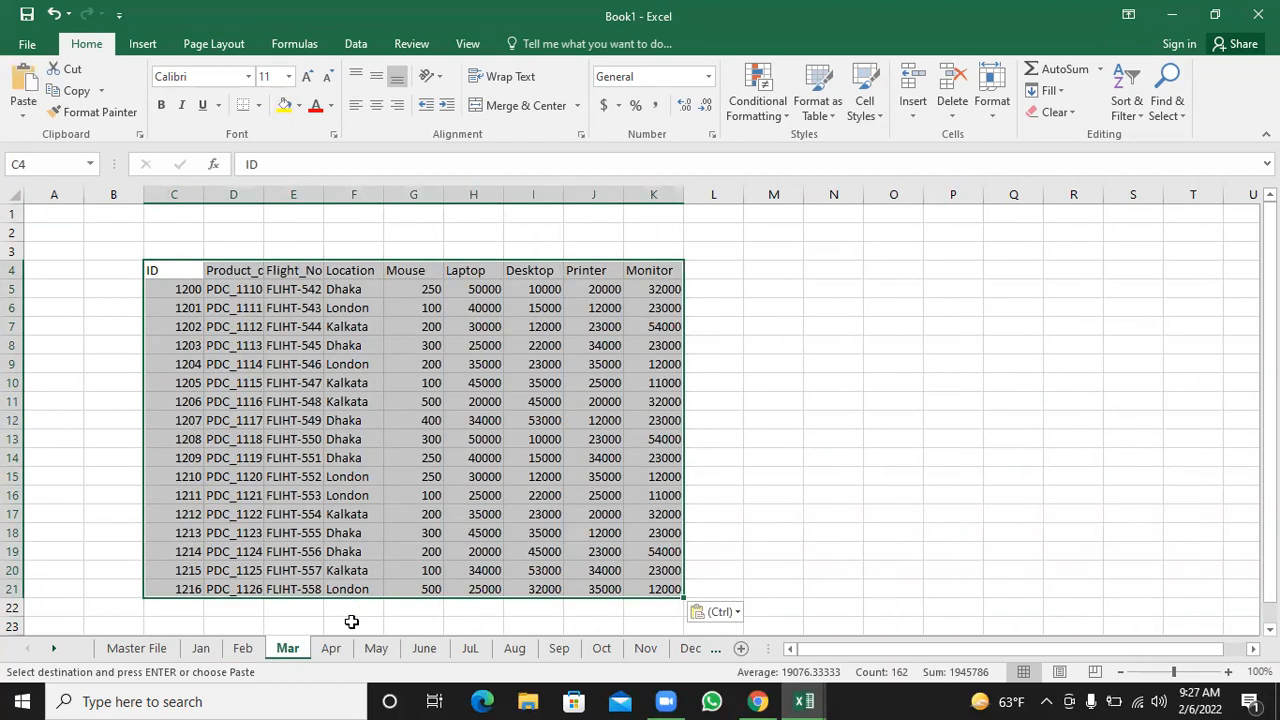
- Paste the copied Jan shipment table into the Apr and May sheets, starting at cell C4 in each
left_click(331, 648)
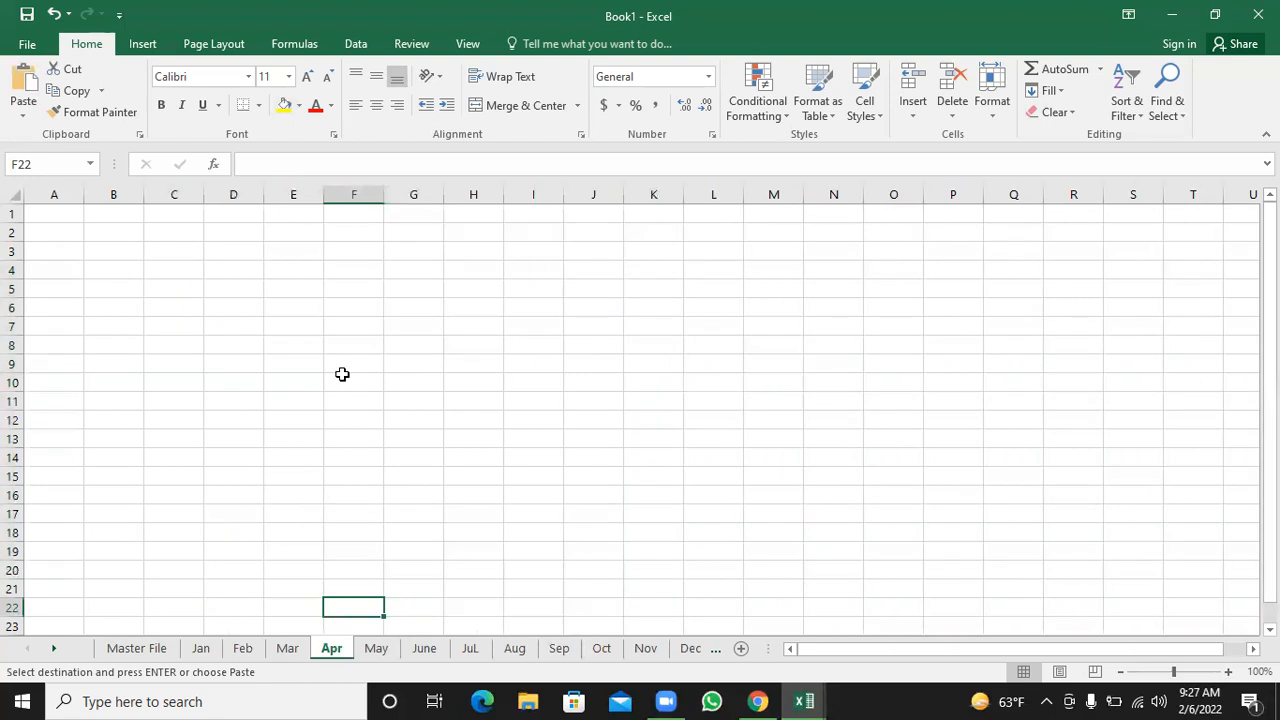
left_click(190, 276)
key("ctrl+v")
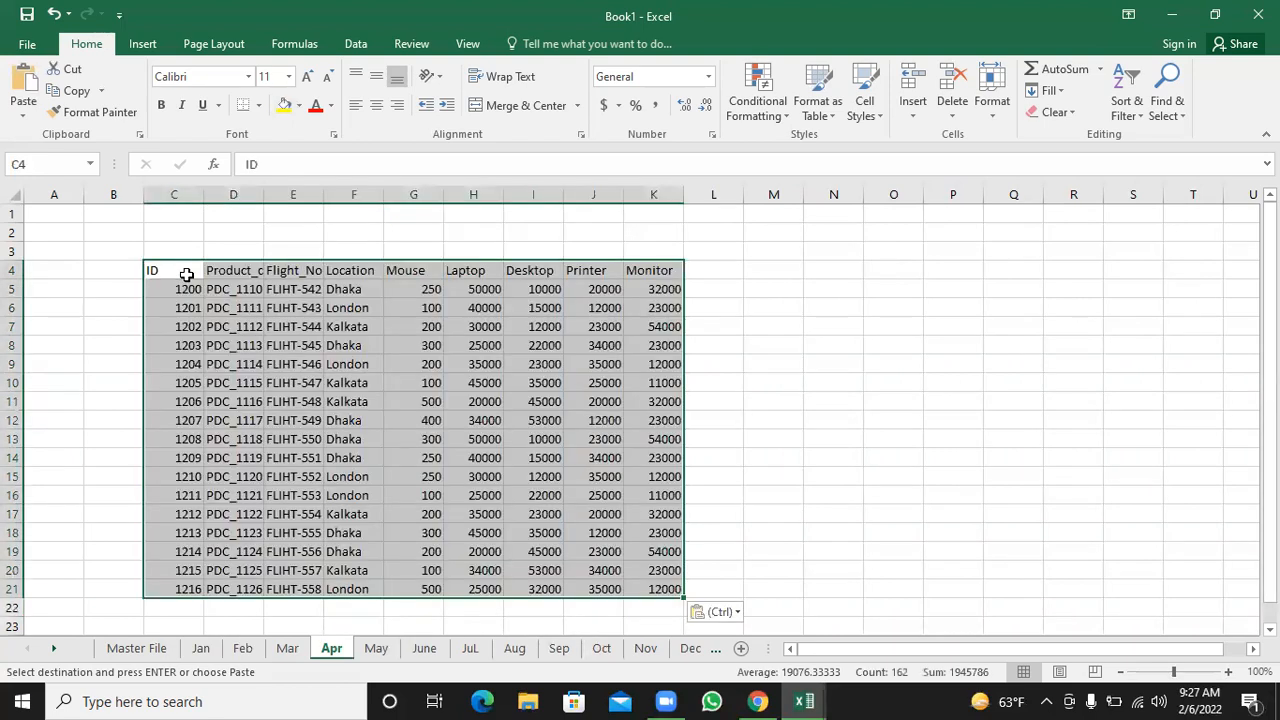
left_click(376, 648)
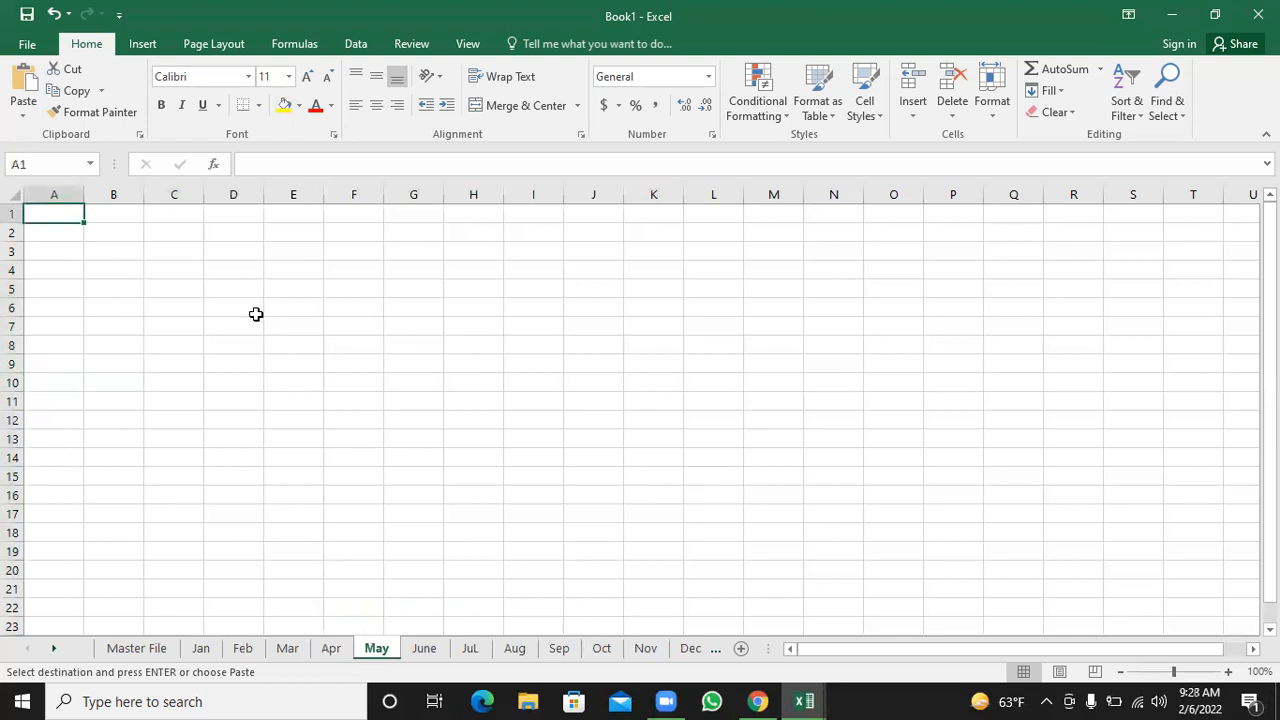
left_click(183, 269)
key("ctrl+v")
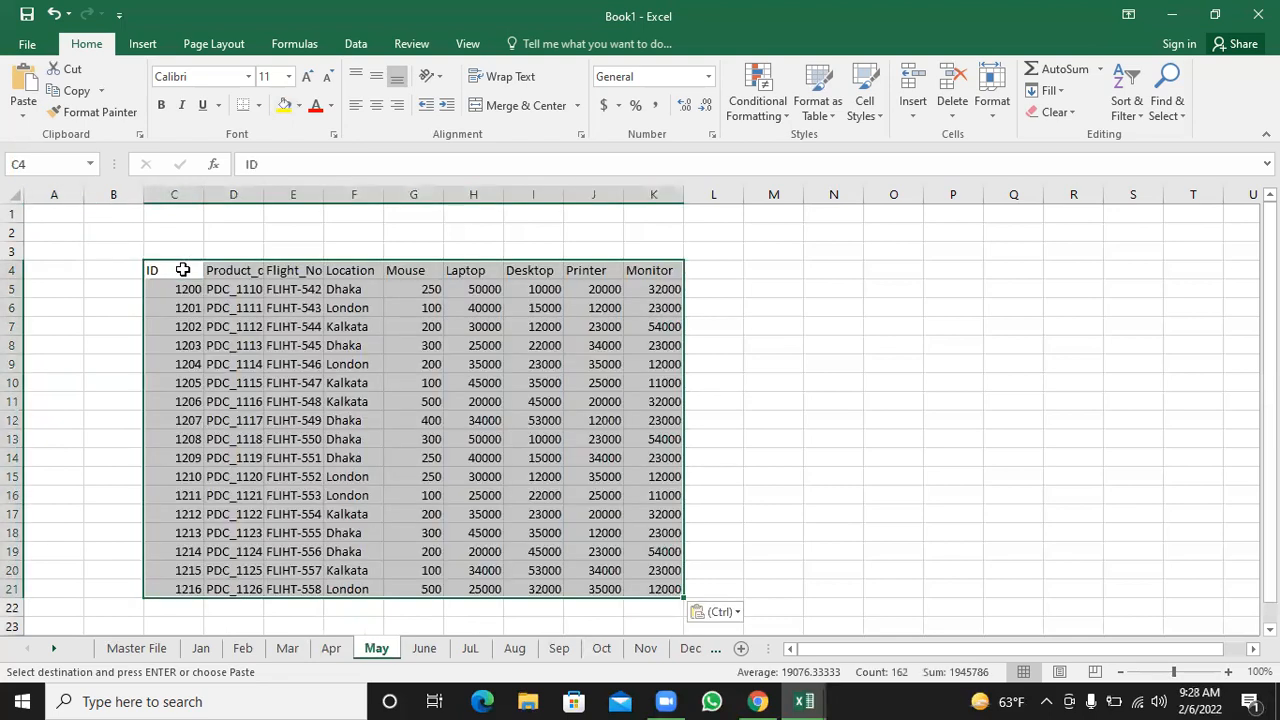
- Paste the copied Jan shipment table into the June and JuL sheets, starting at cell C4 in each
left_click(425, 648)
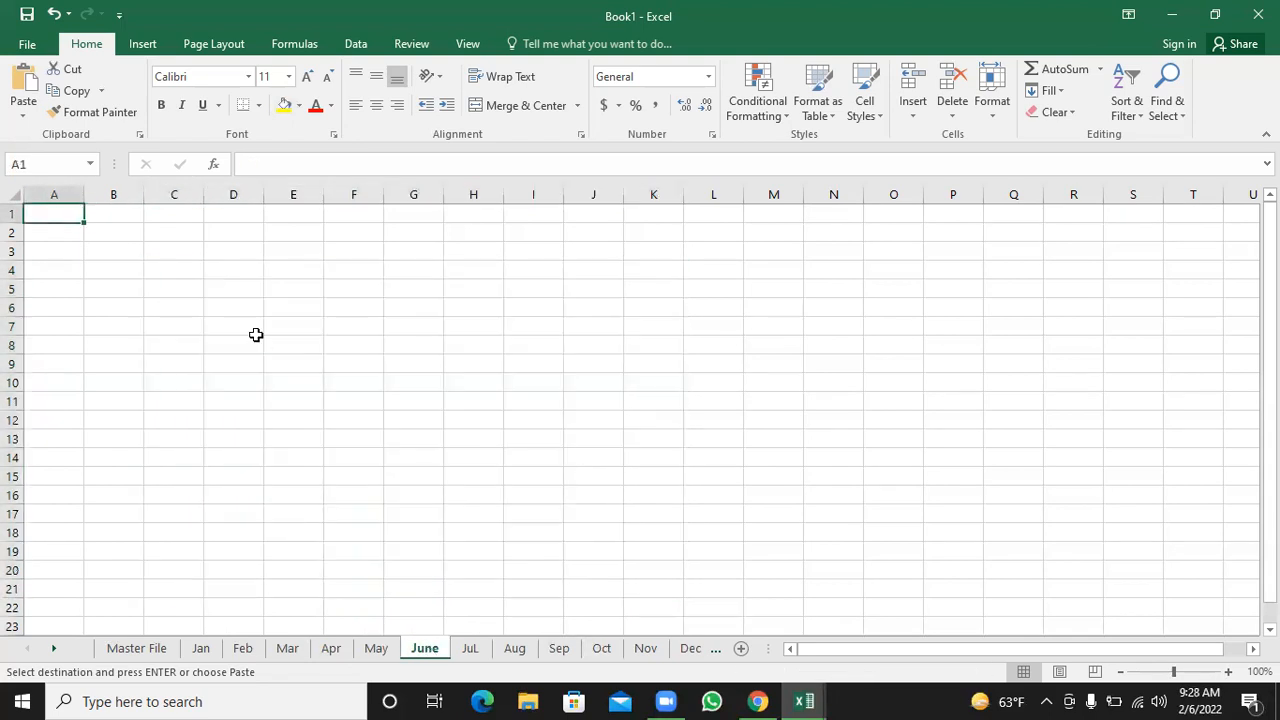
left_click(175, 267)
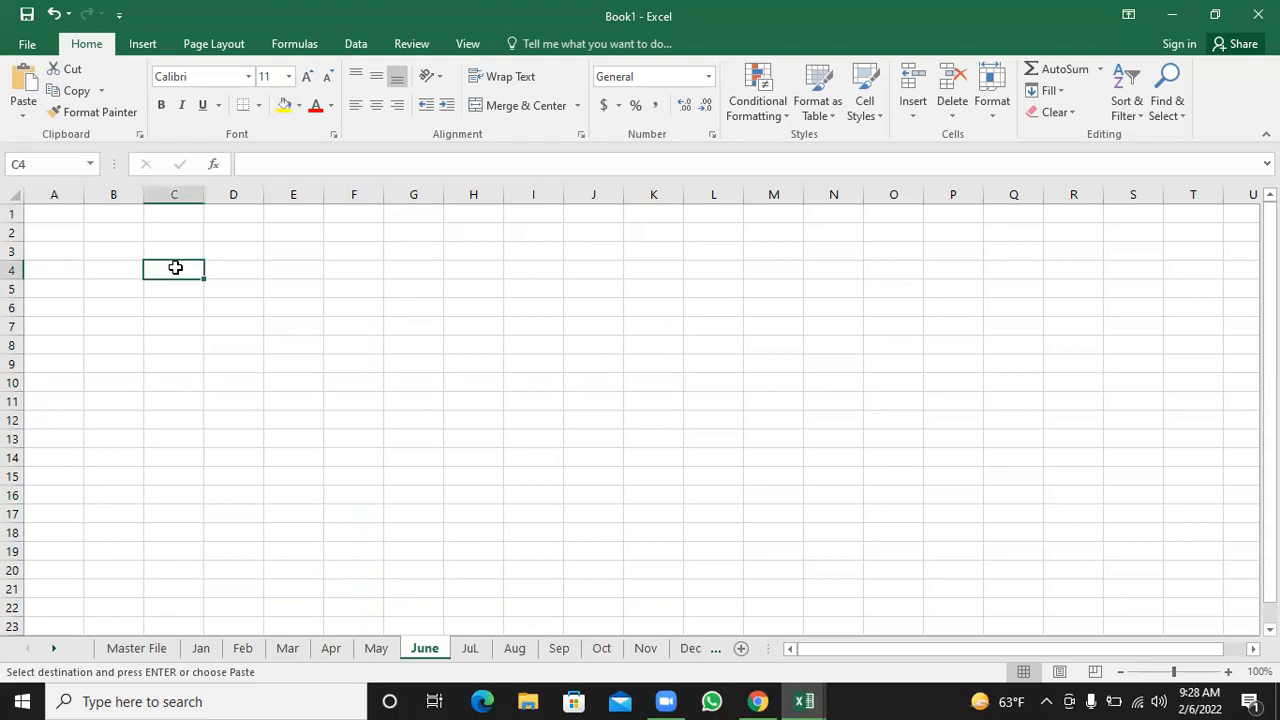
key("ctrl+v")
left_click(469, 648)
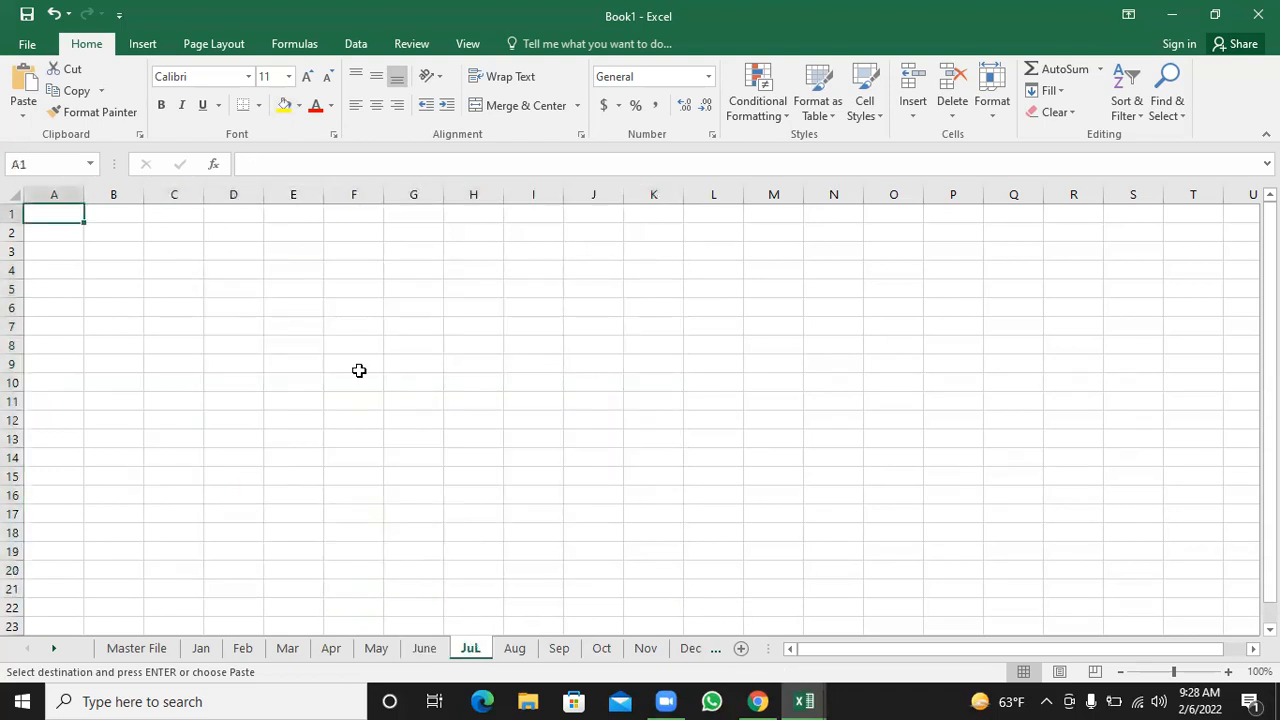
left_click(160, 269)
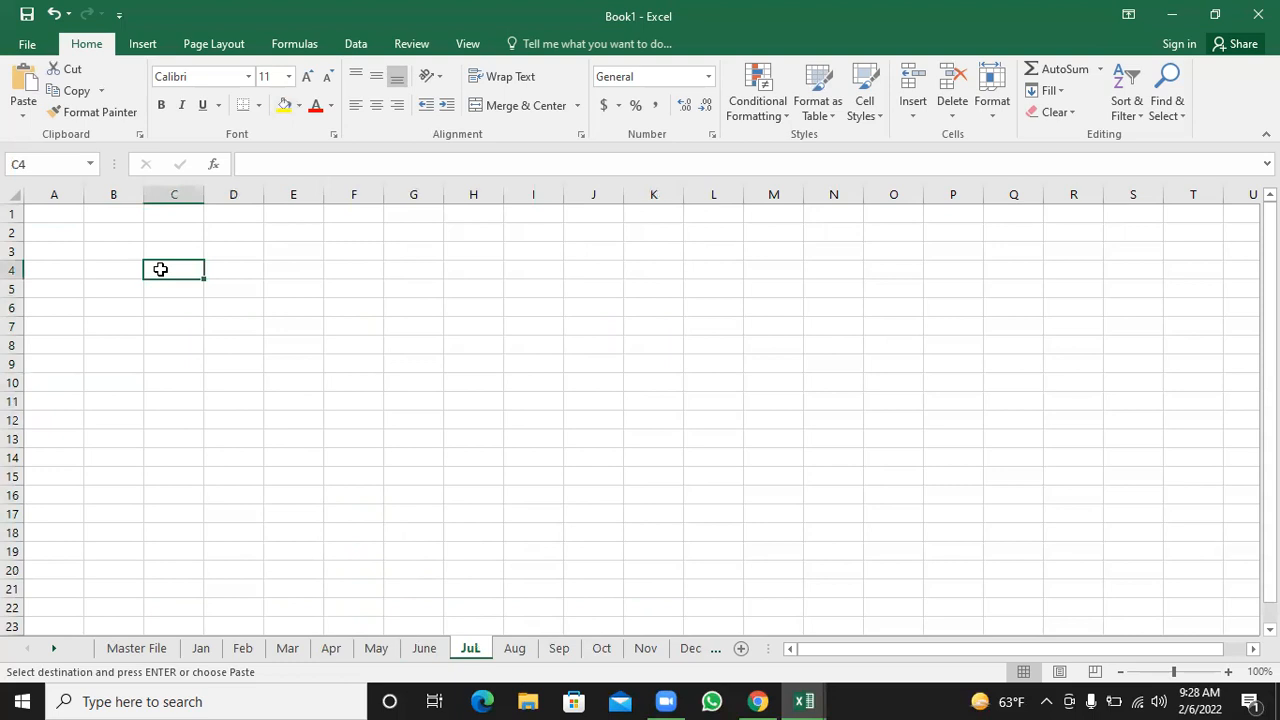
key("ctrl+v")
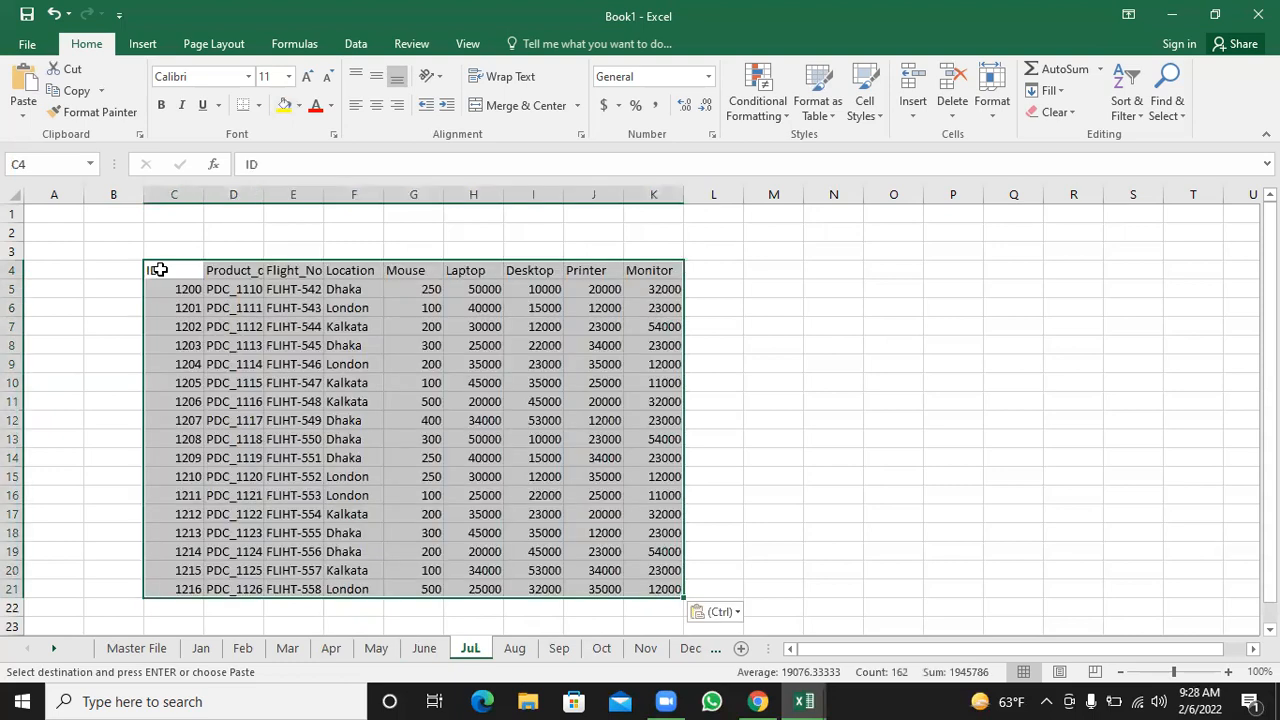
- Paste the copied Jan shipment table into the Aug and Sep sheets, starting at cell C4 in each
left_click(514, 648)
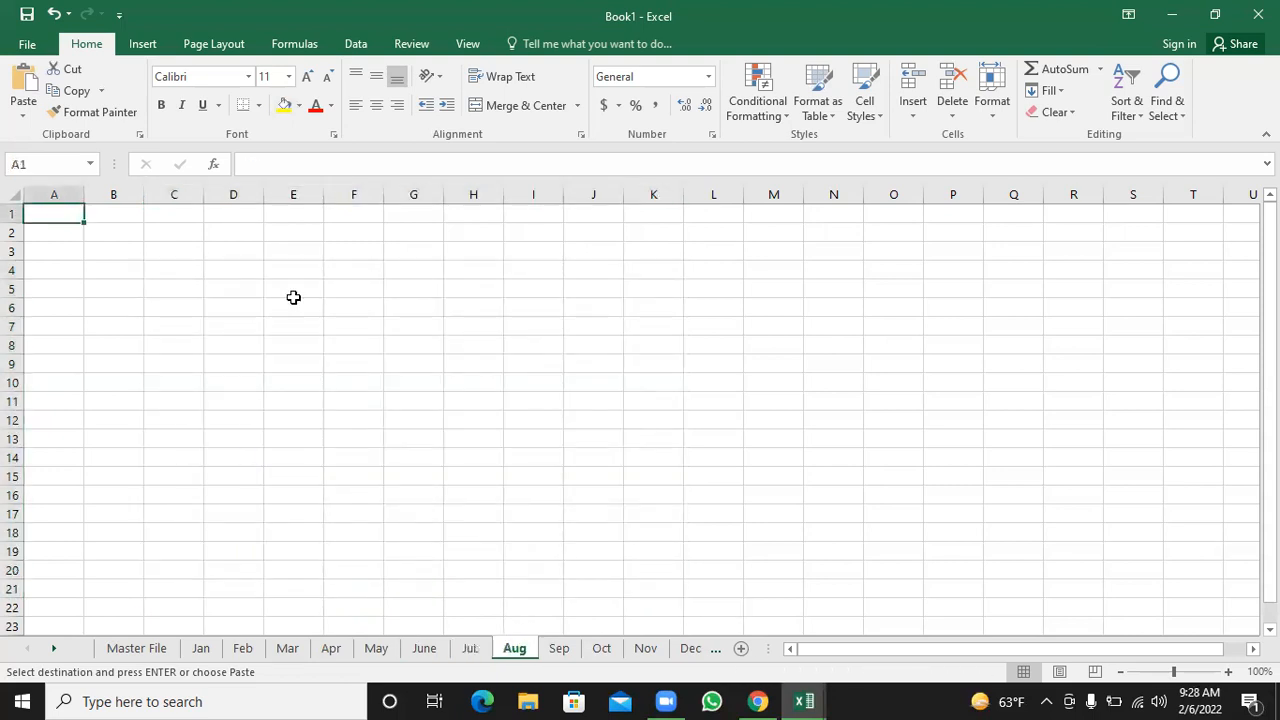
left_click(175, 273)
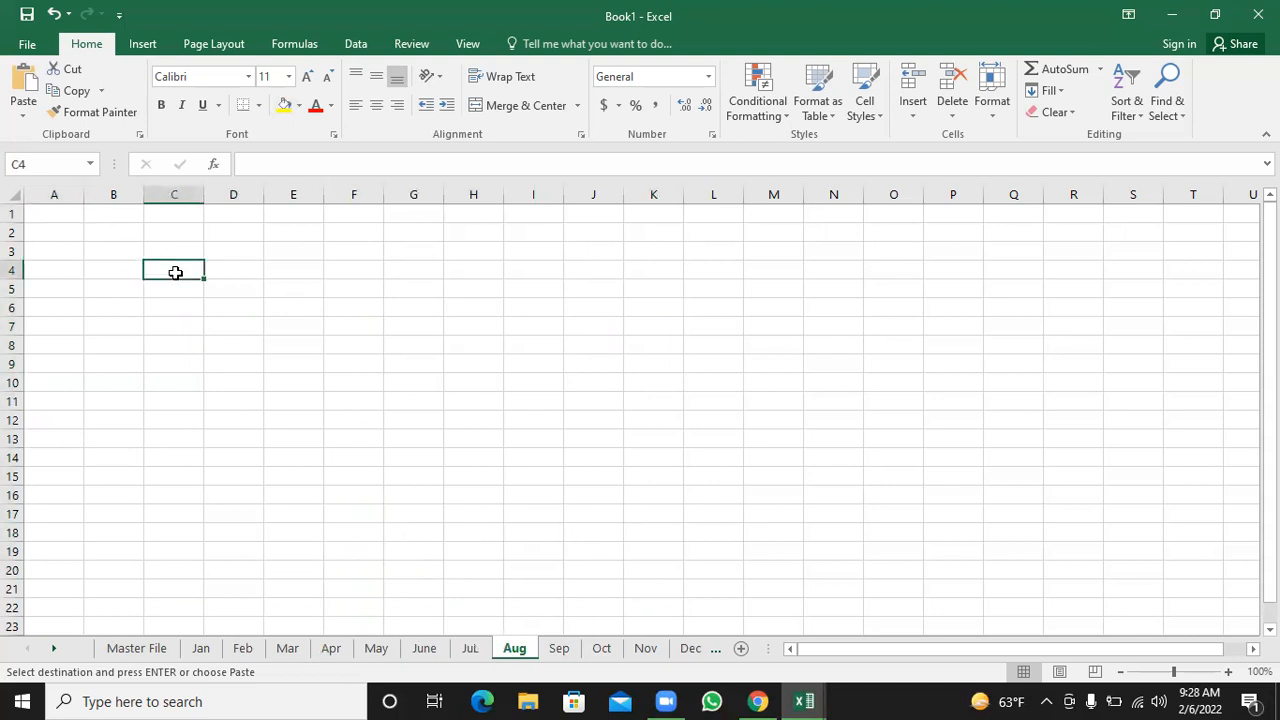
key("ctrl+v")
left_click(559, 648)
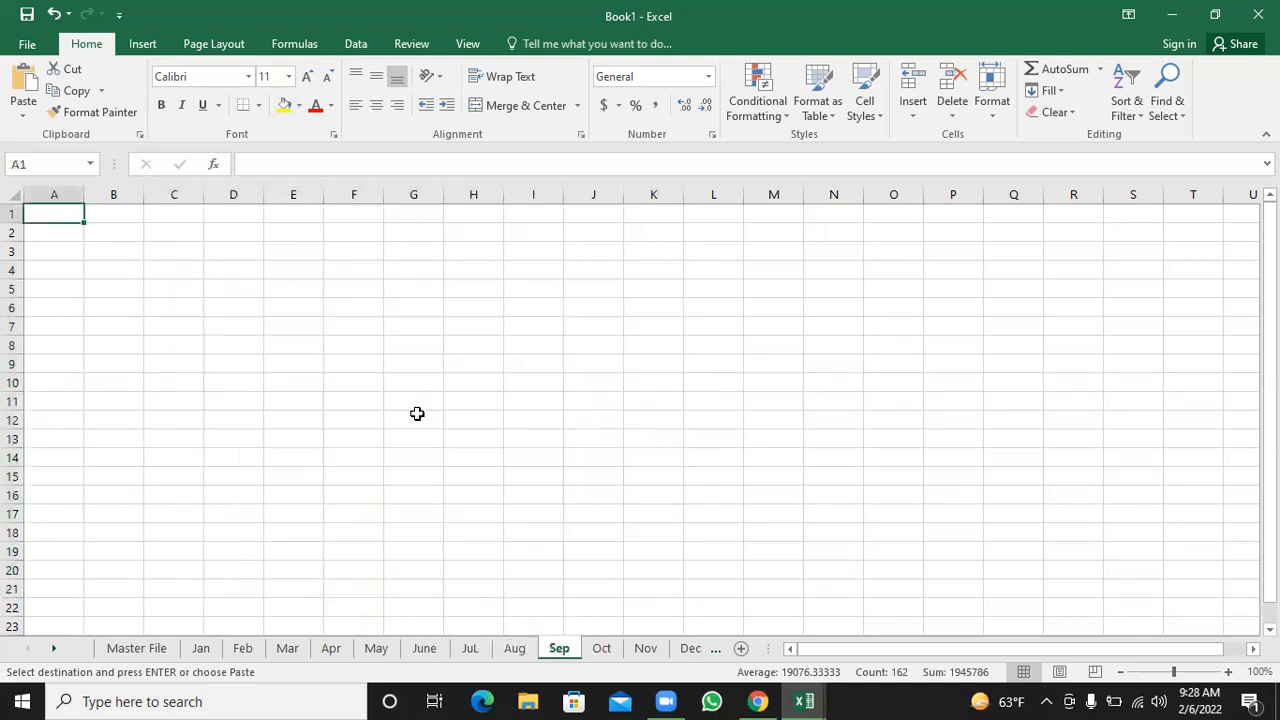
left_click(183, 271)
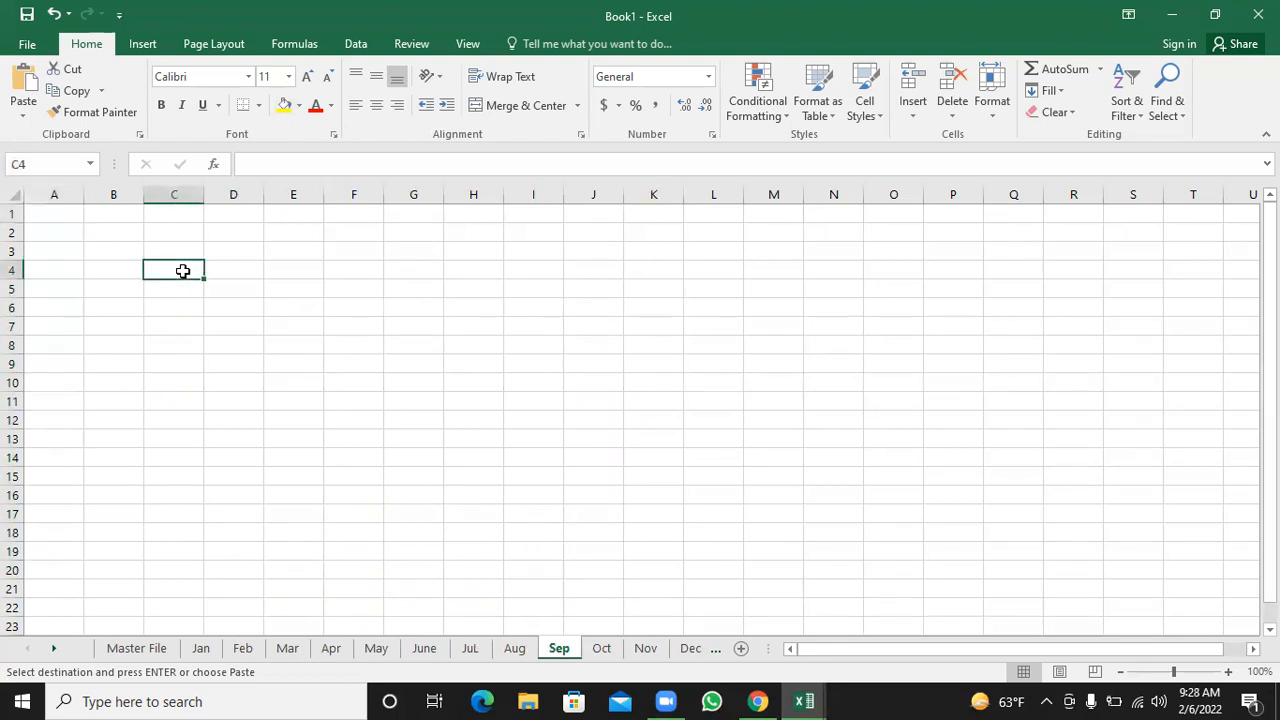
key("ctrl+v")
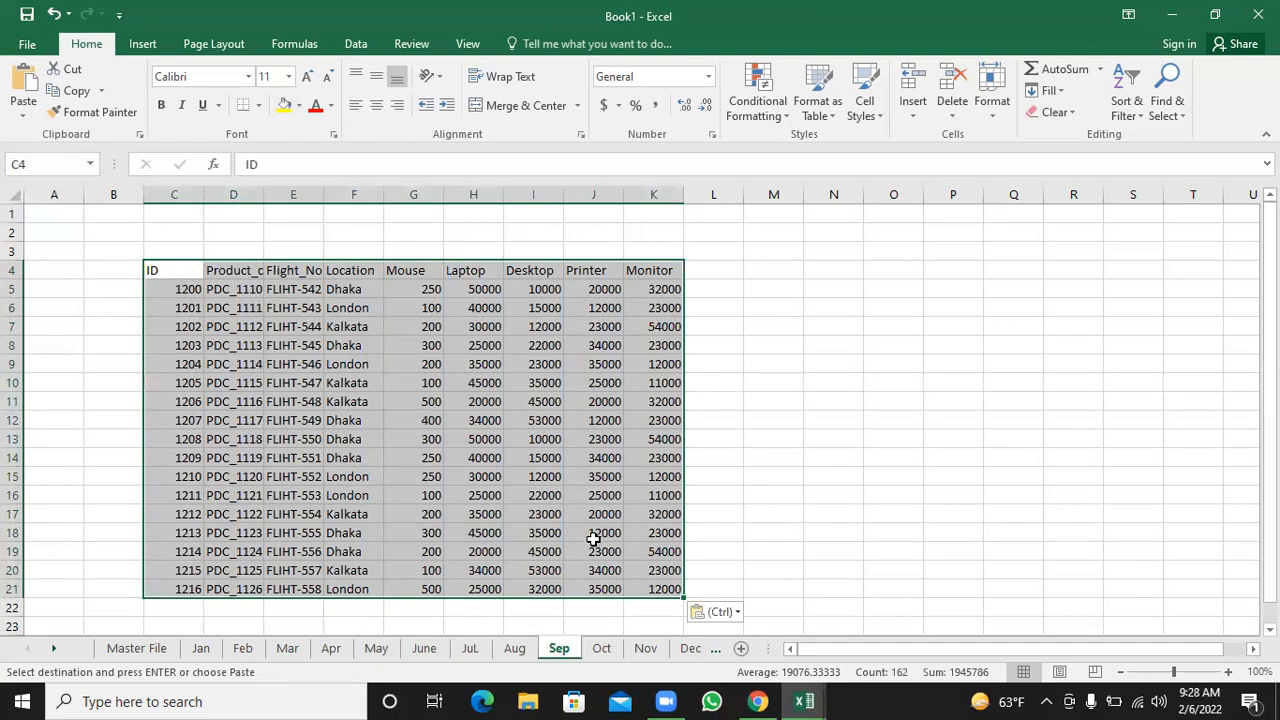
- Paste the copied Jan shipment table into the Oct and Nov sheets, starting at cell C4 in each
left_click(603, 648)
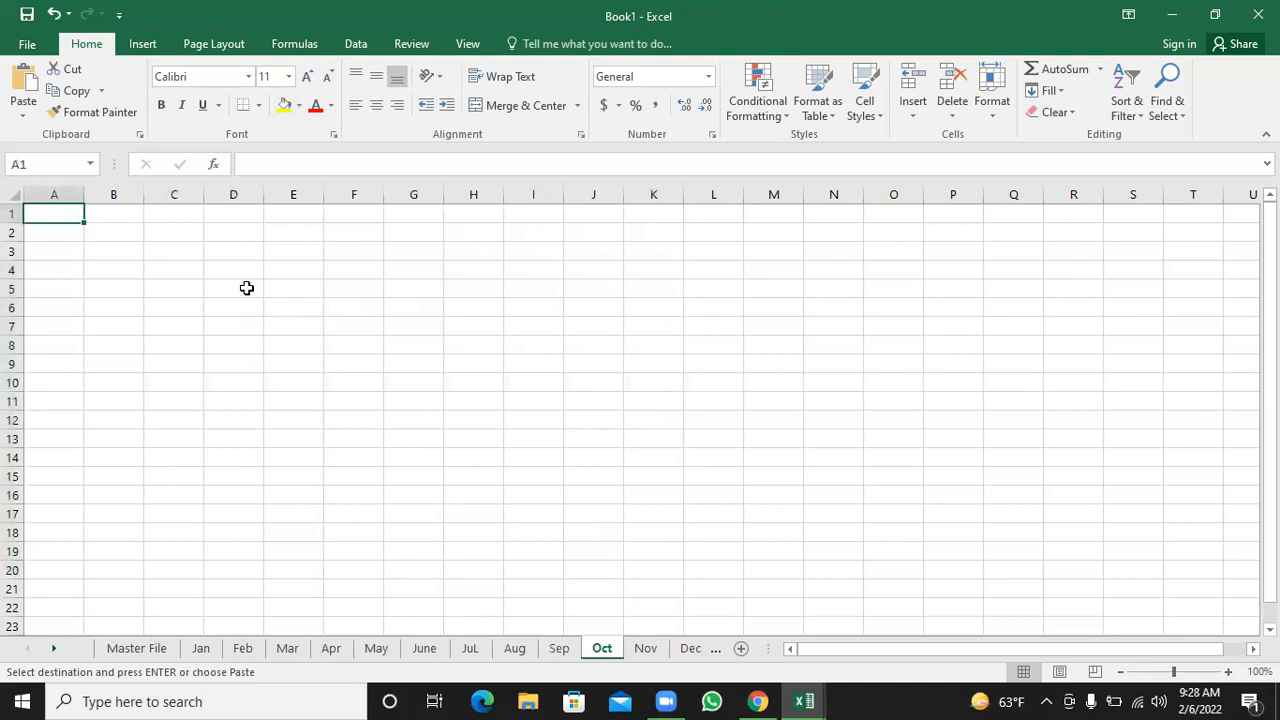
left_click(175, 271)
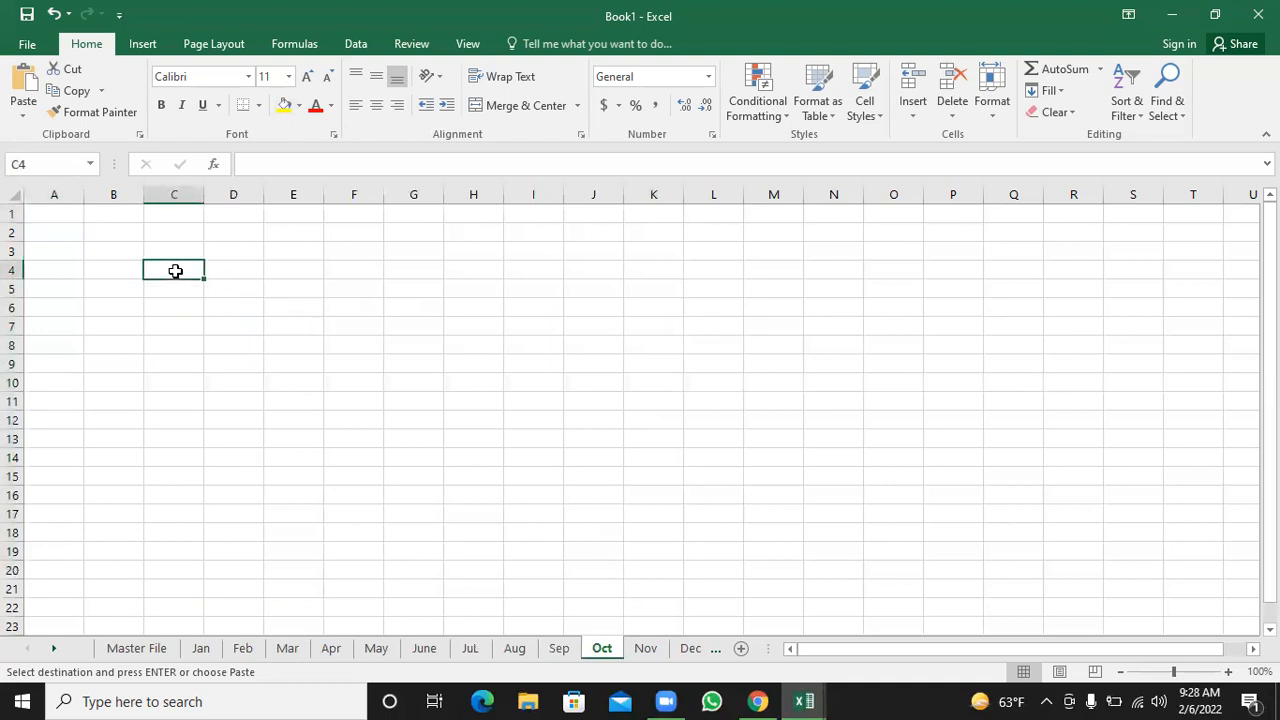
key("ctrl+v")
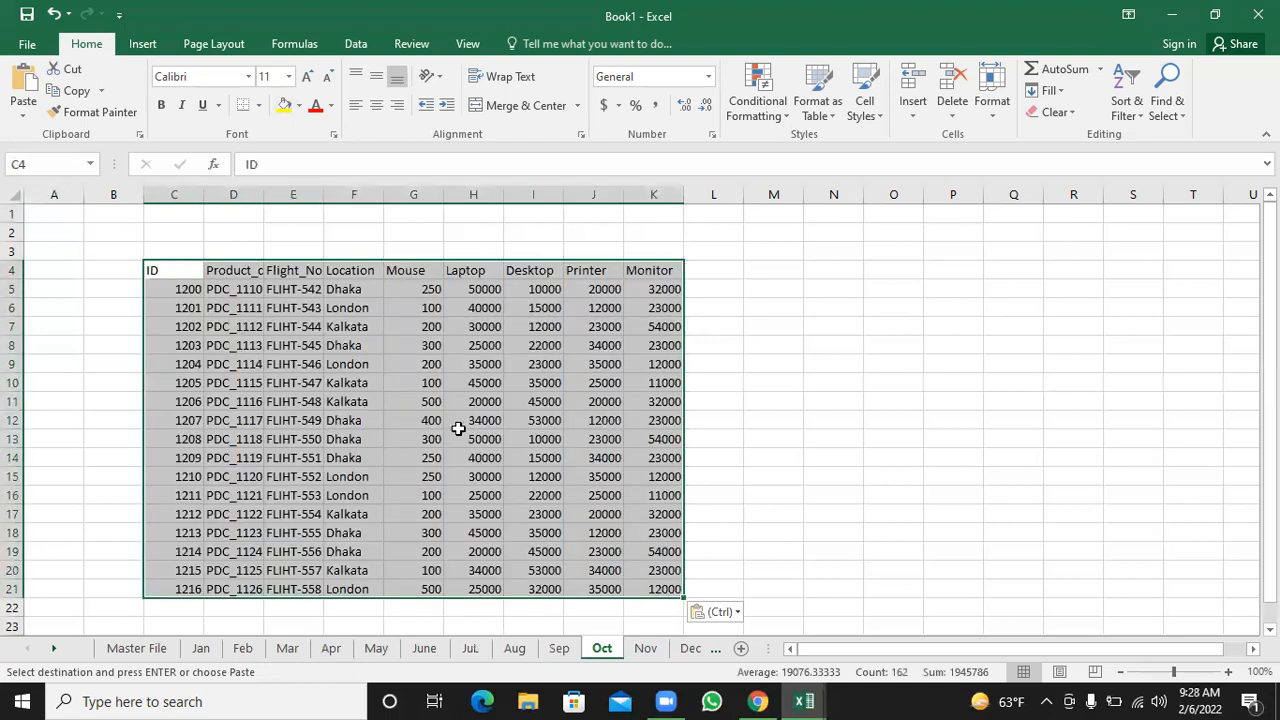
left_click(646, 649)
left_click(164, 269)
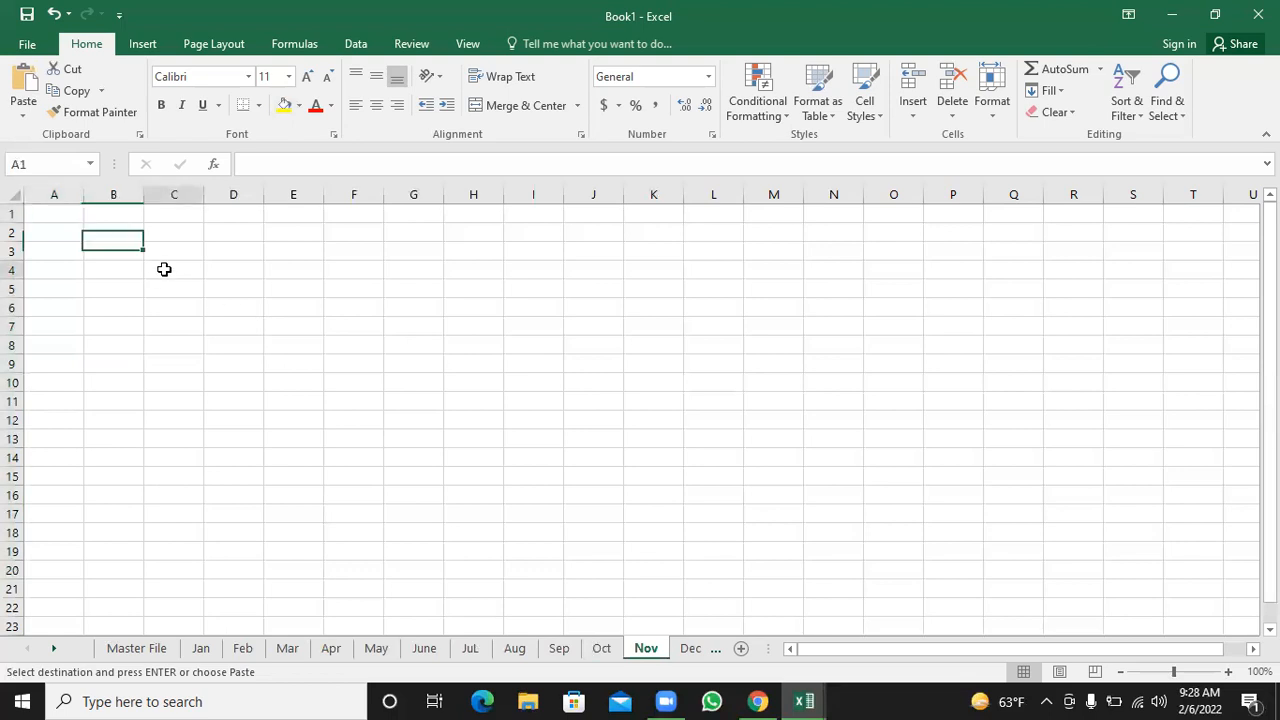
key("ctrl+v")
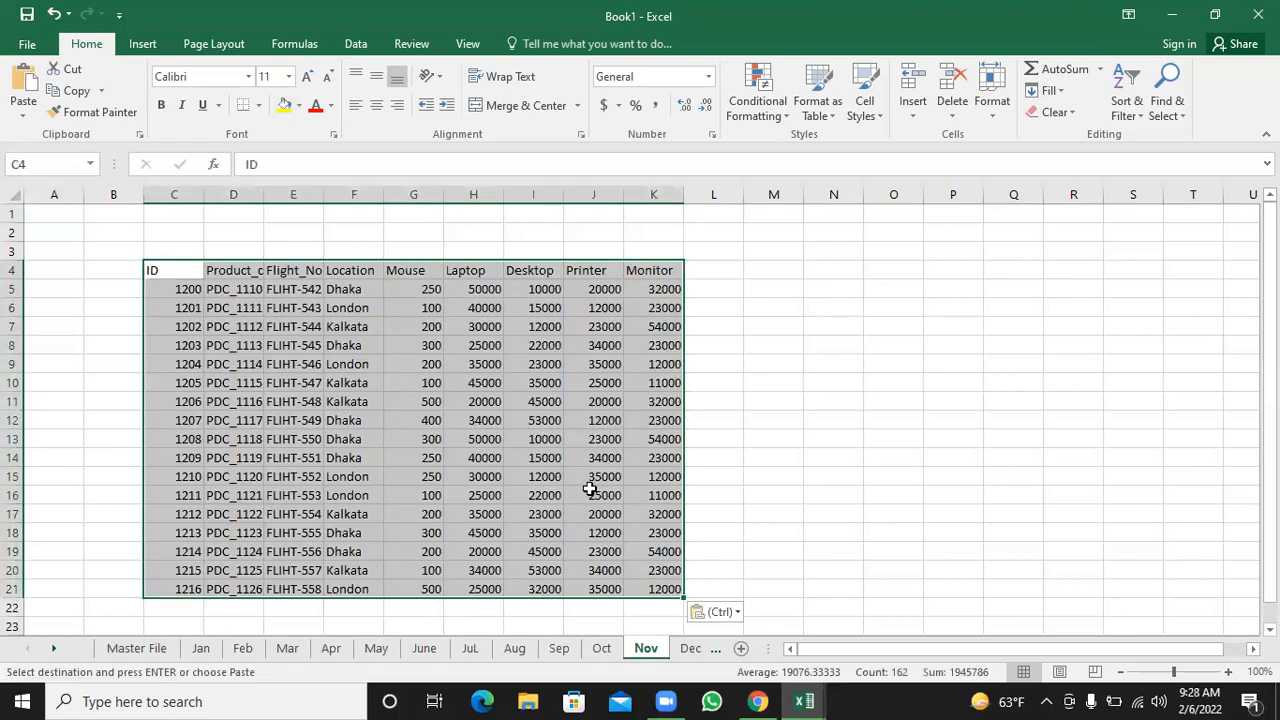
- Paste the copied Jan shipment table into the Dec sheet at cell C4 and autofit its Product_code column
left_click(691, 649)
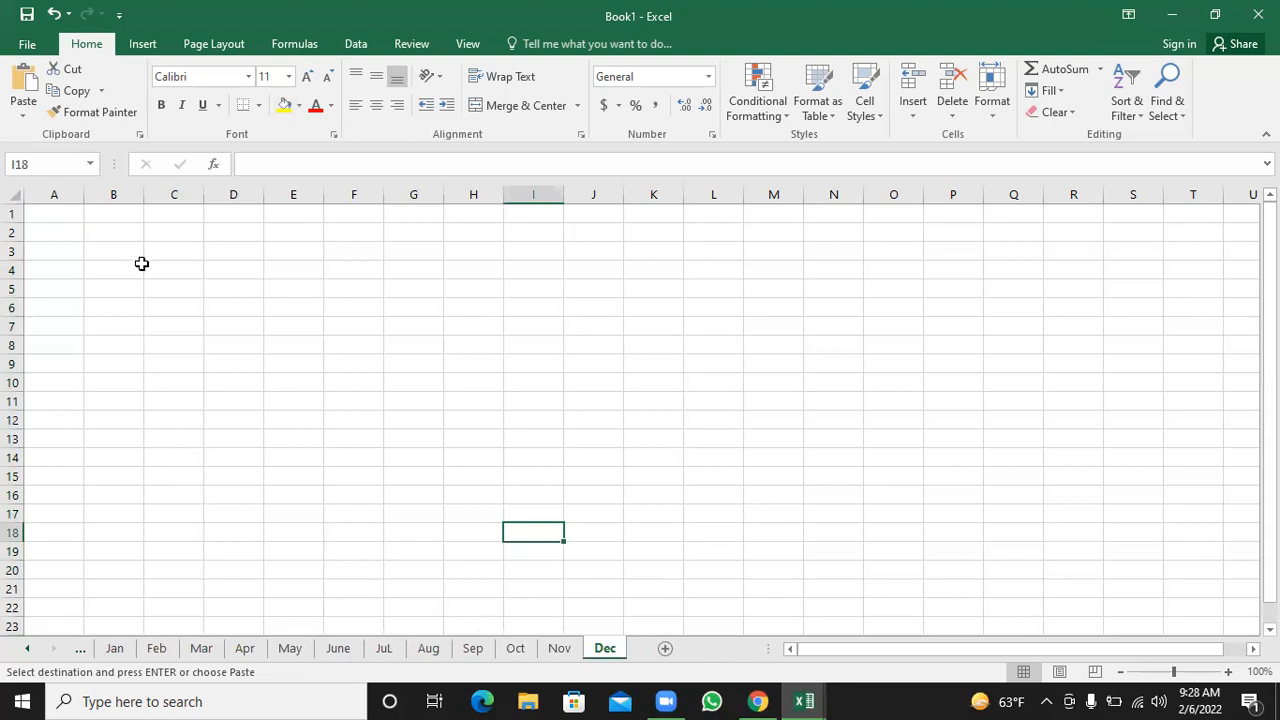
left_click(176, 270)
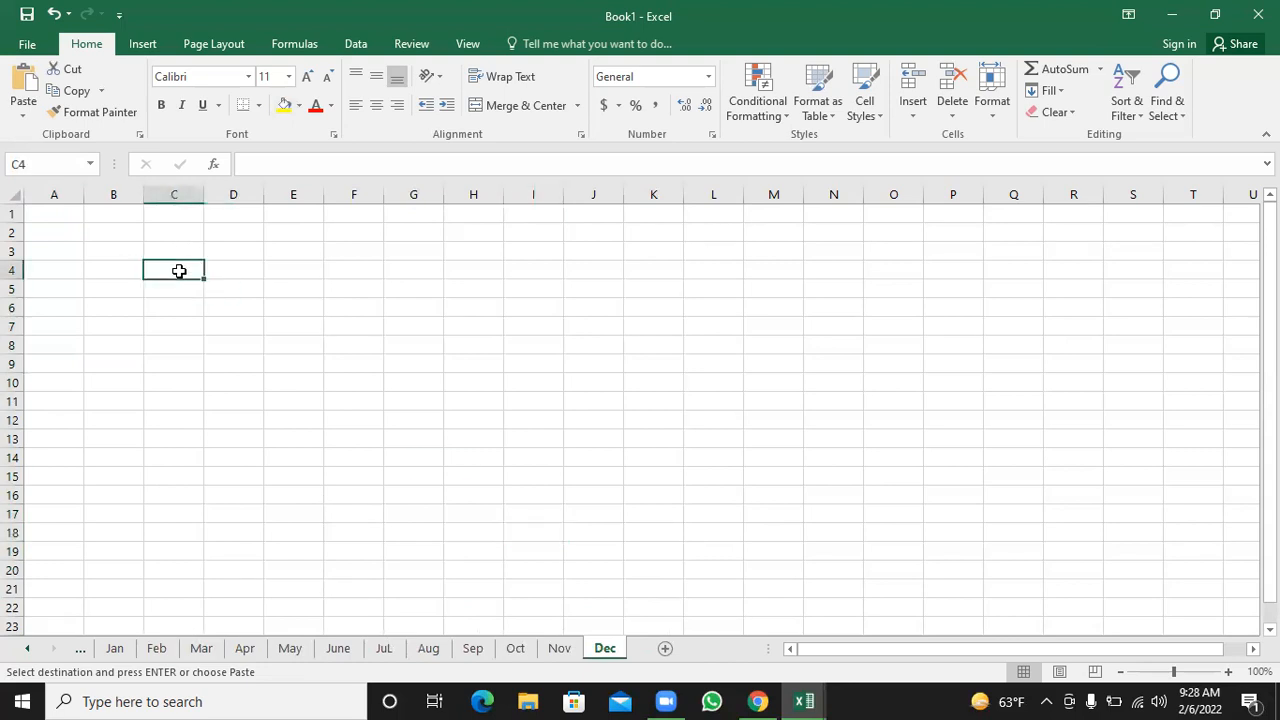
key("ctrl+v")
left_click(794, 398)
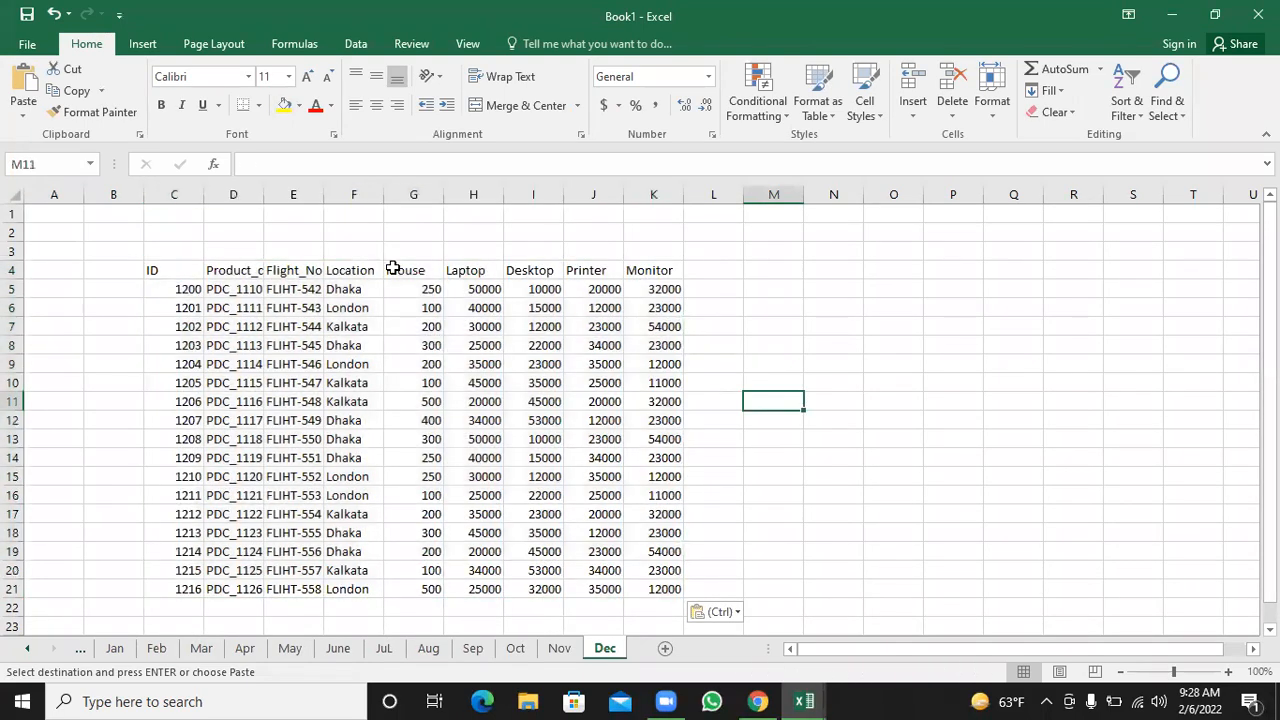
double_click(265, 194)
left_click(488, 383)
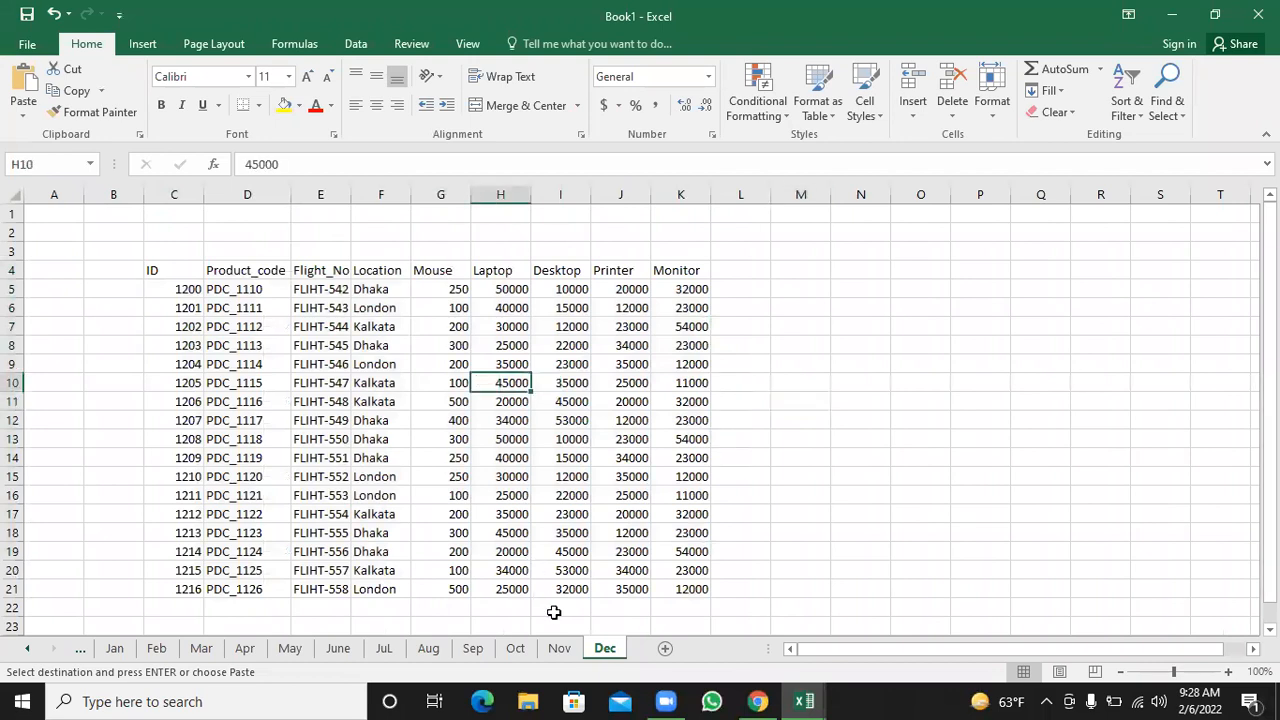
- End copy mode on the Jan sheet's table and return to the Master File sheet
left_click(560, 650)
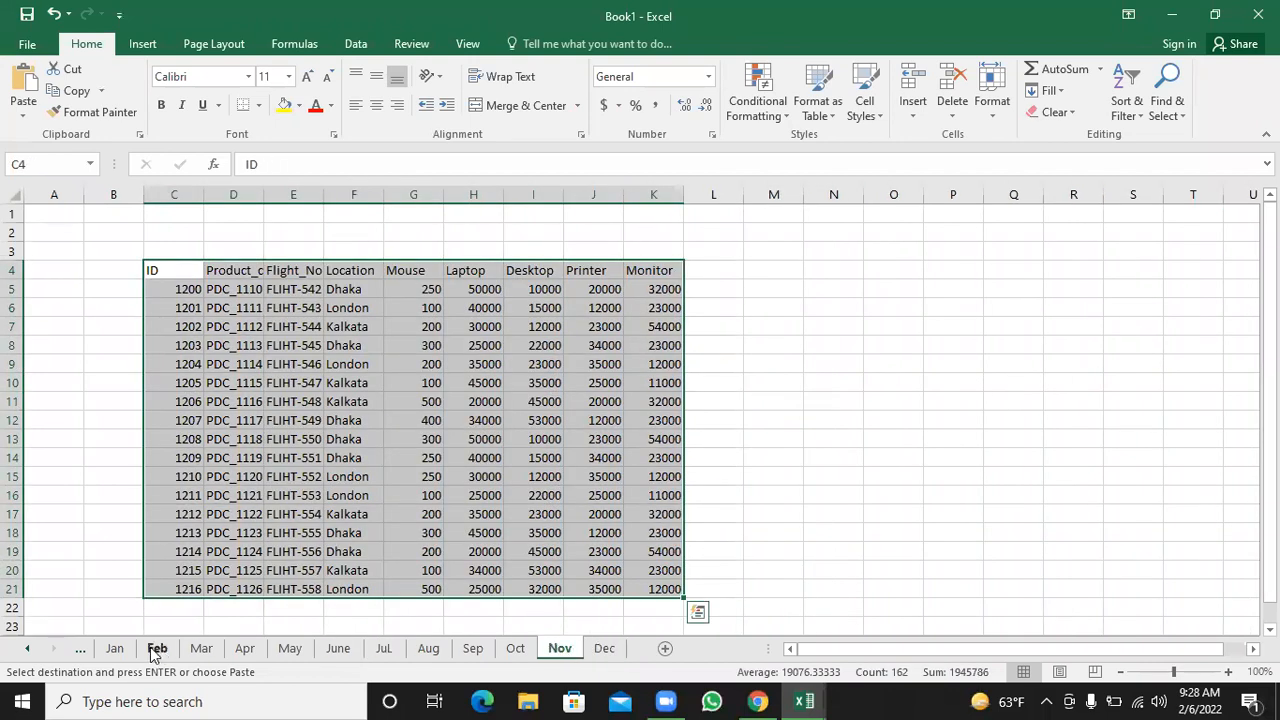
left_click(116, 650)
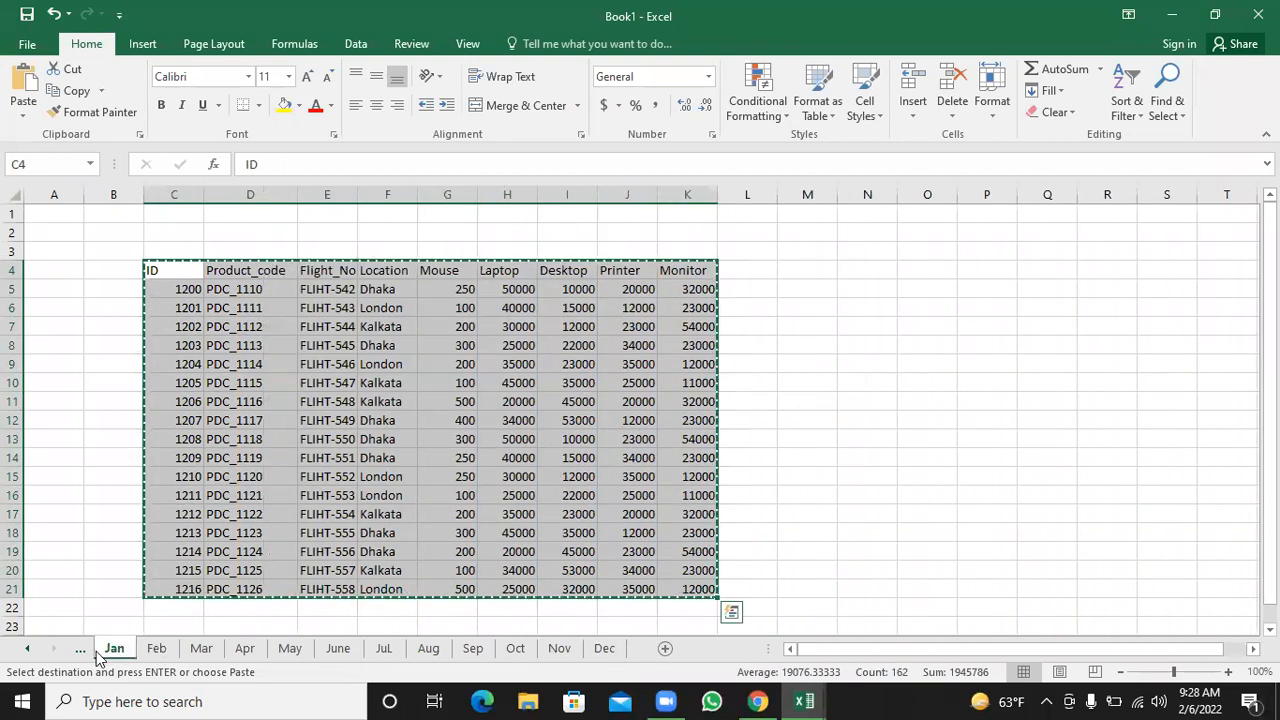
key("Escape")
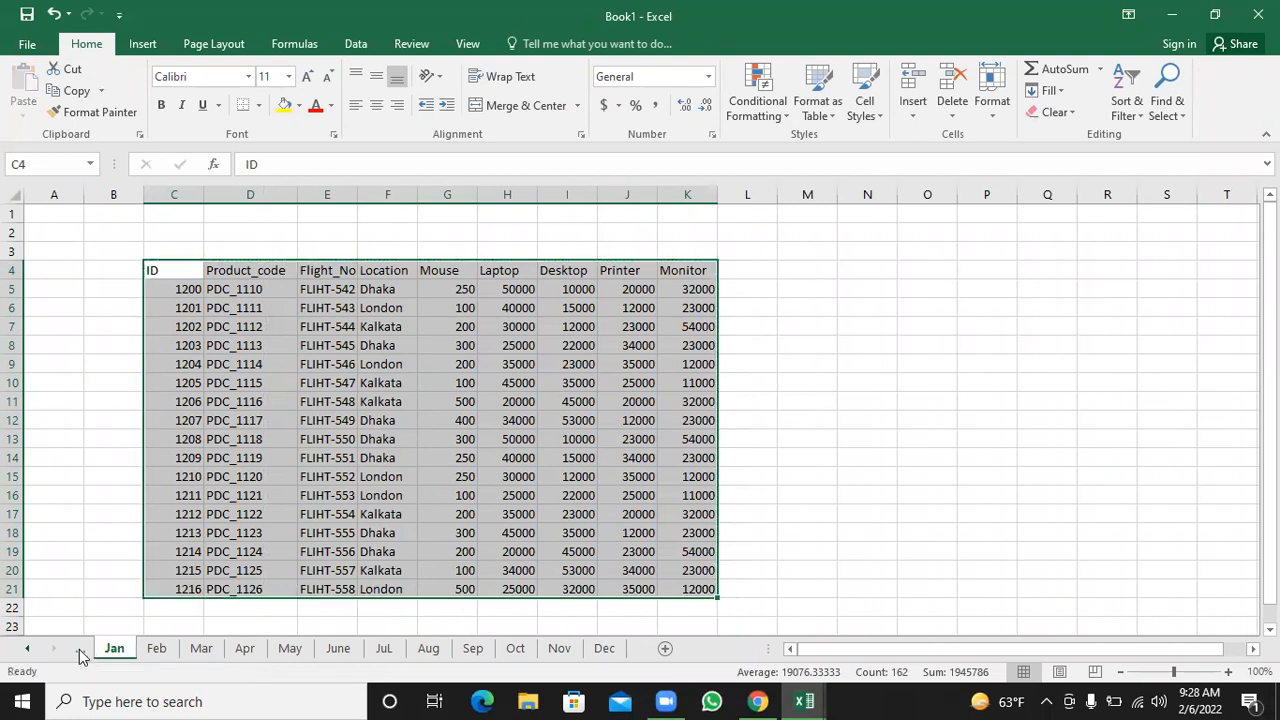
left_click(82, 652)
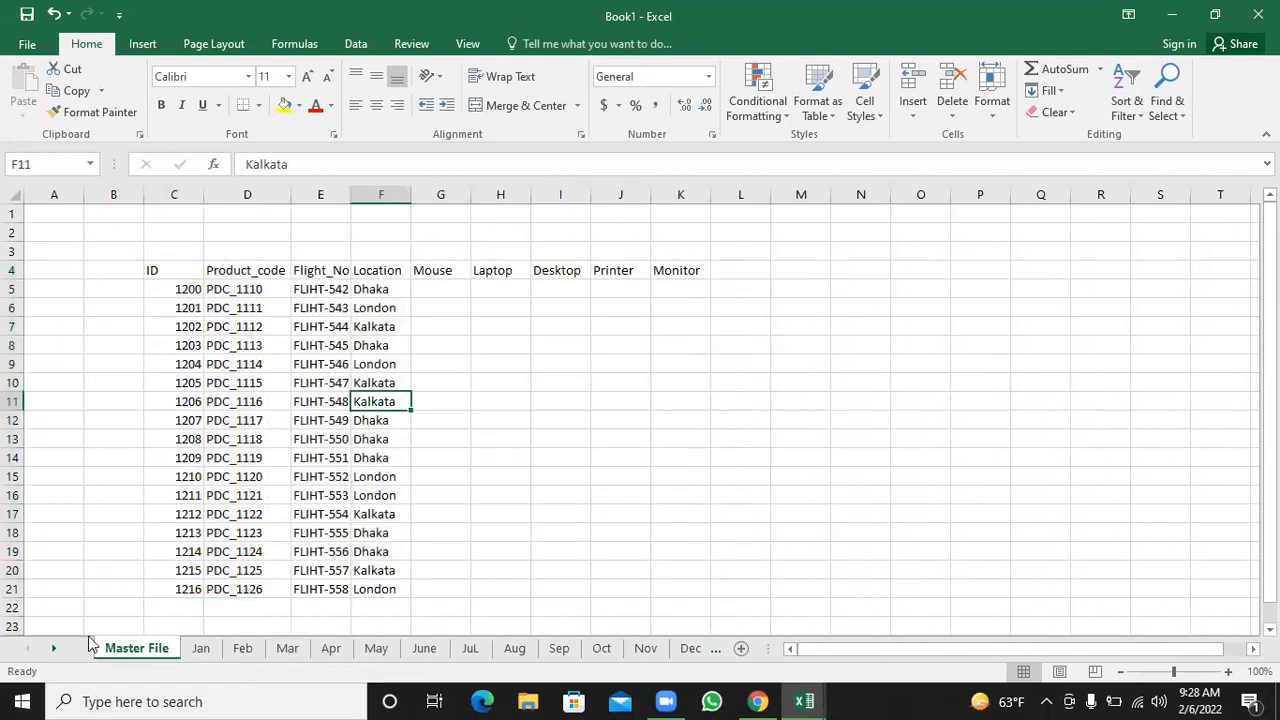
- Apply All Borders to the table range C4:K21 in the Master File sheet
left_click(556, 380)
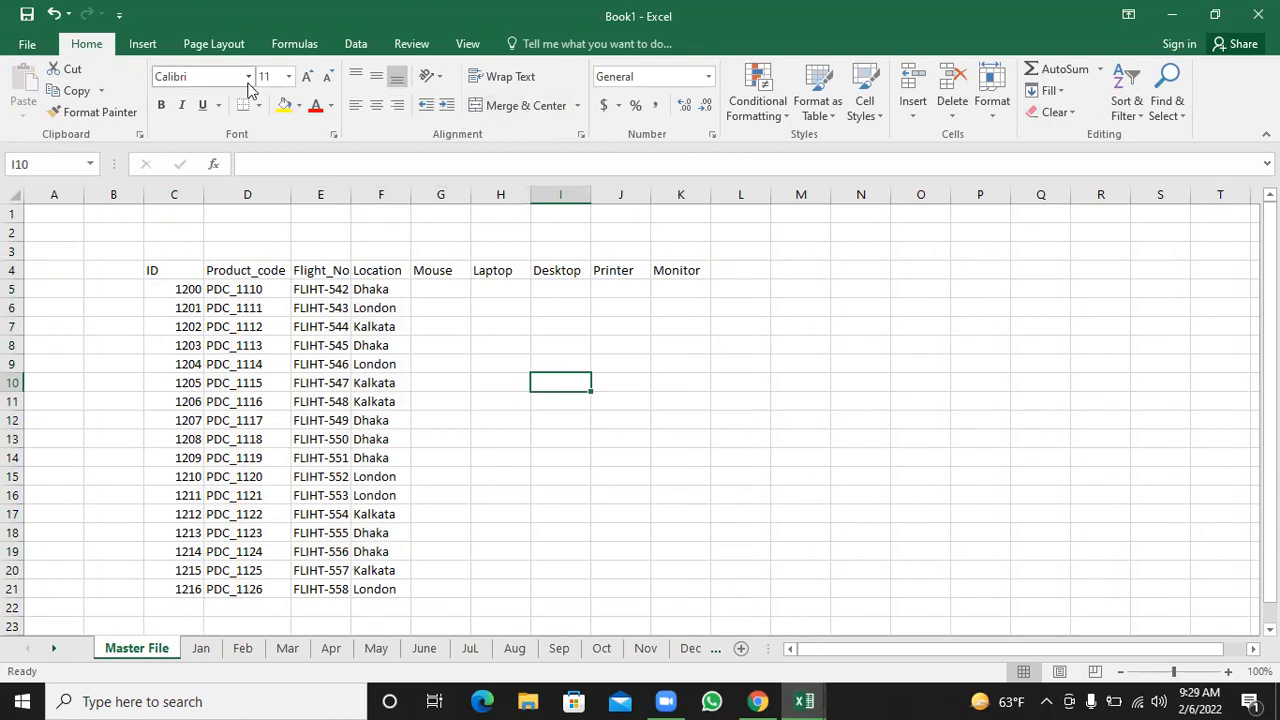
left_click_drag(156, 268, 694, 585)
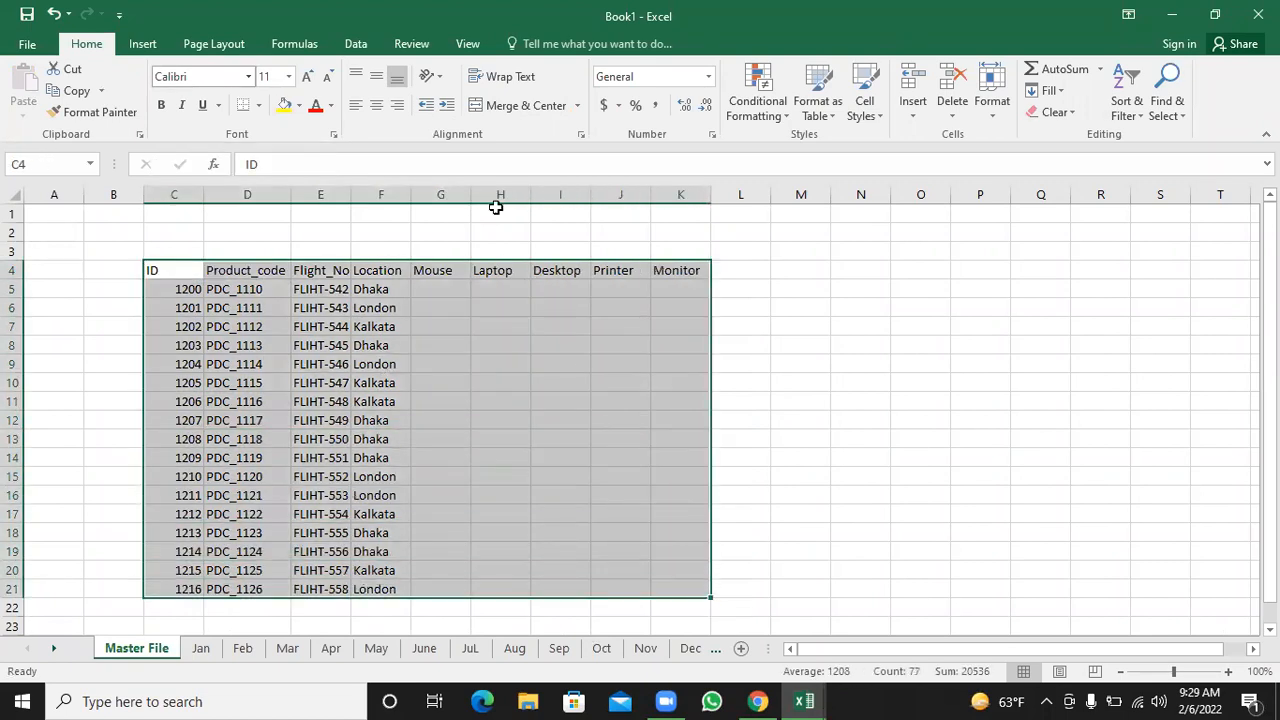
left_click(258, 105)
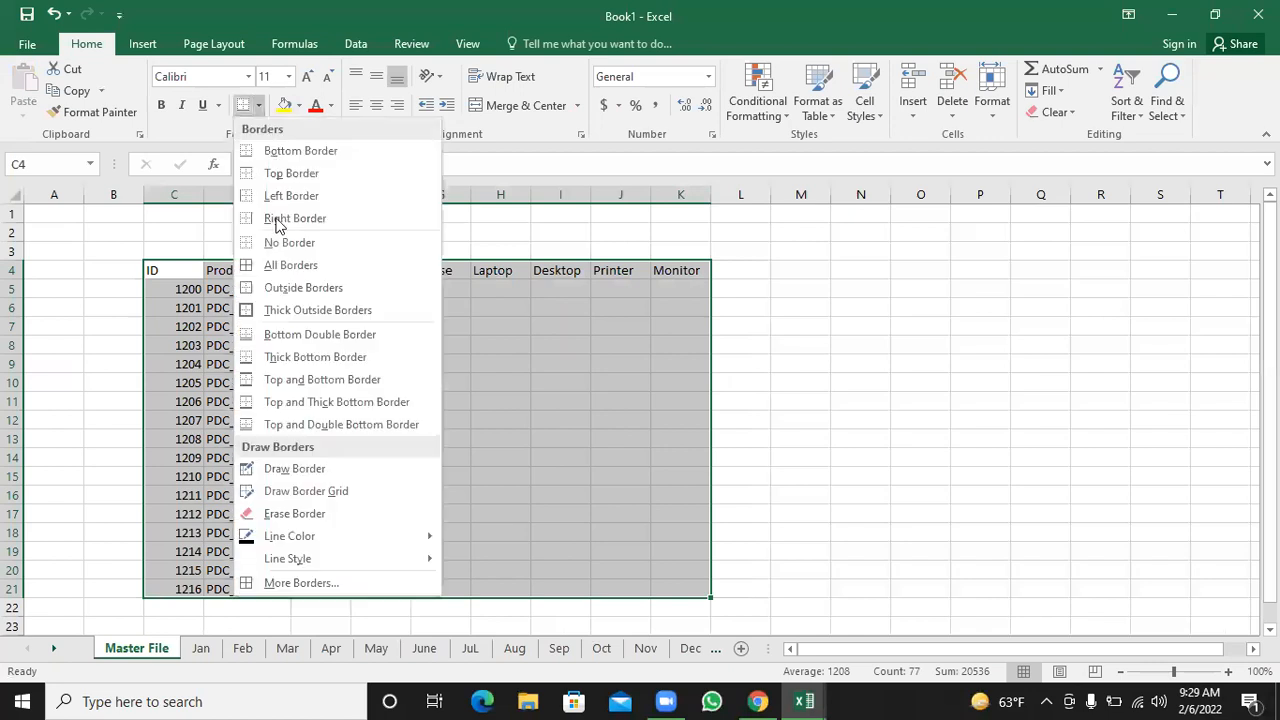
left_click(280, 264)
left_click(728, 402)
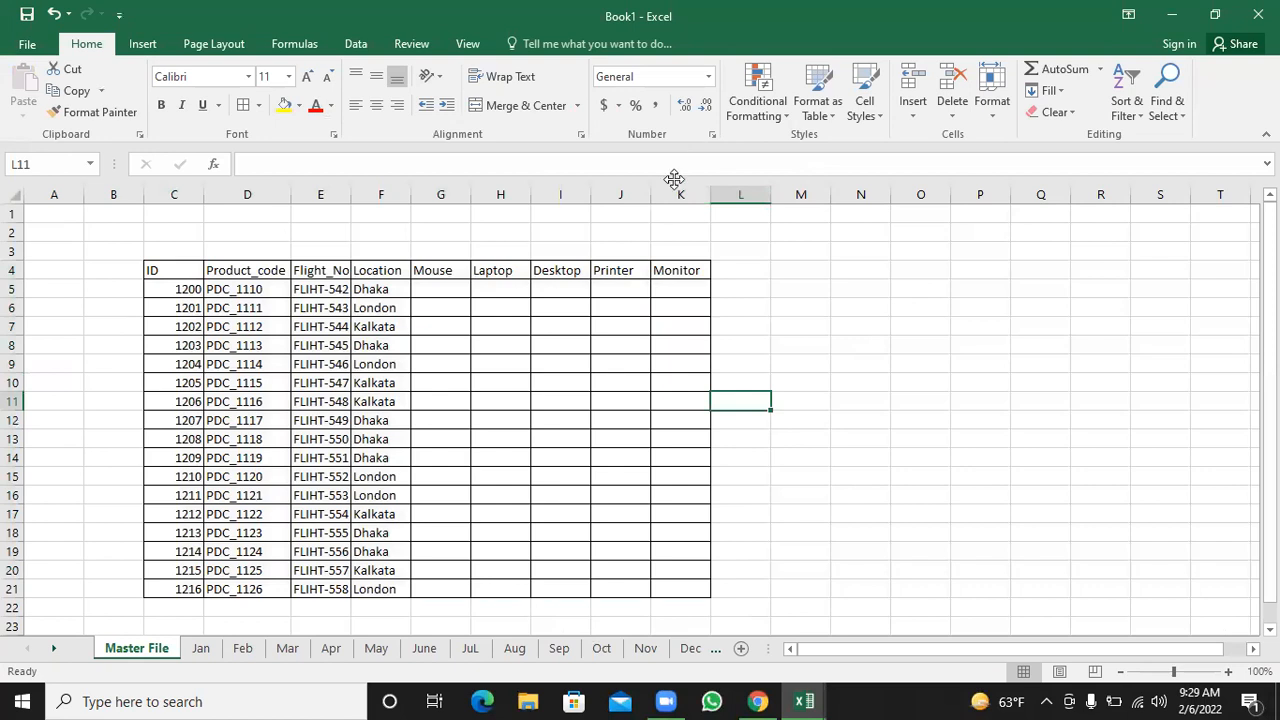
- Hide the gridlines on the Master File sheet
left_click(467, 44)
left_click(227, 108)
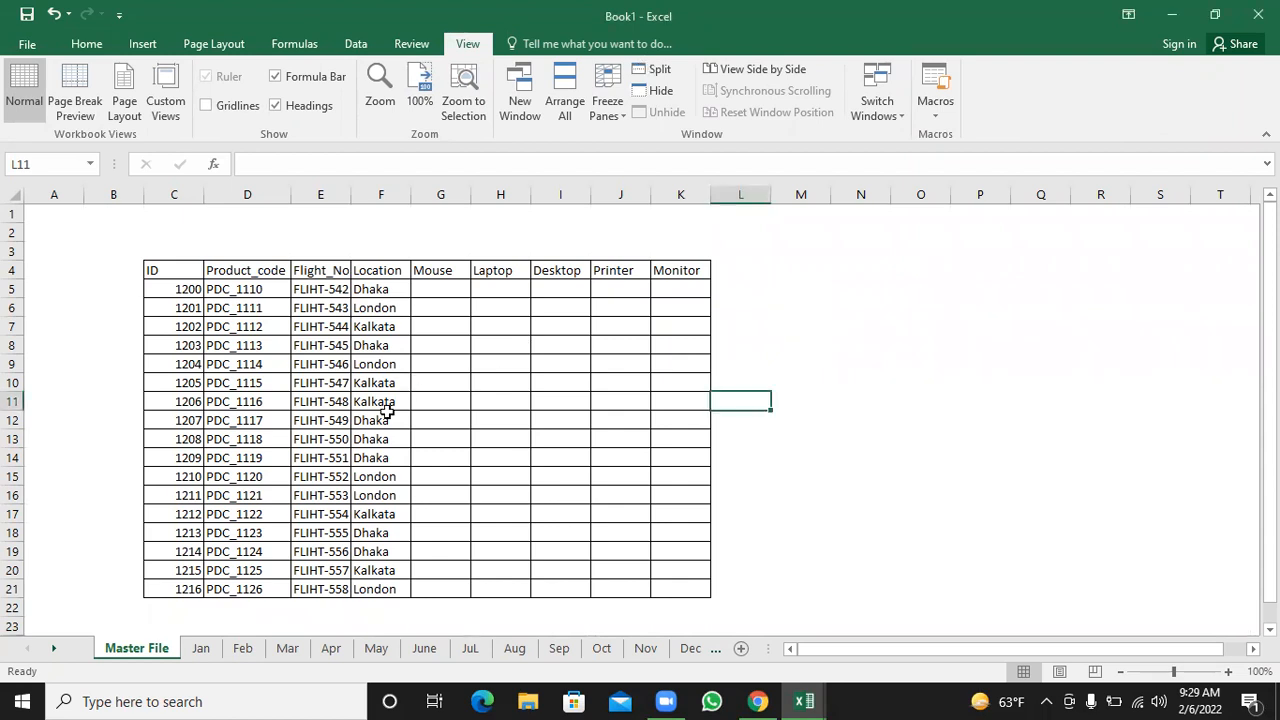
left_click(365, 477)
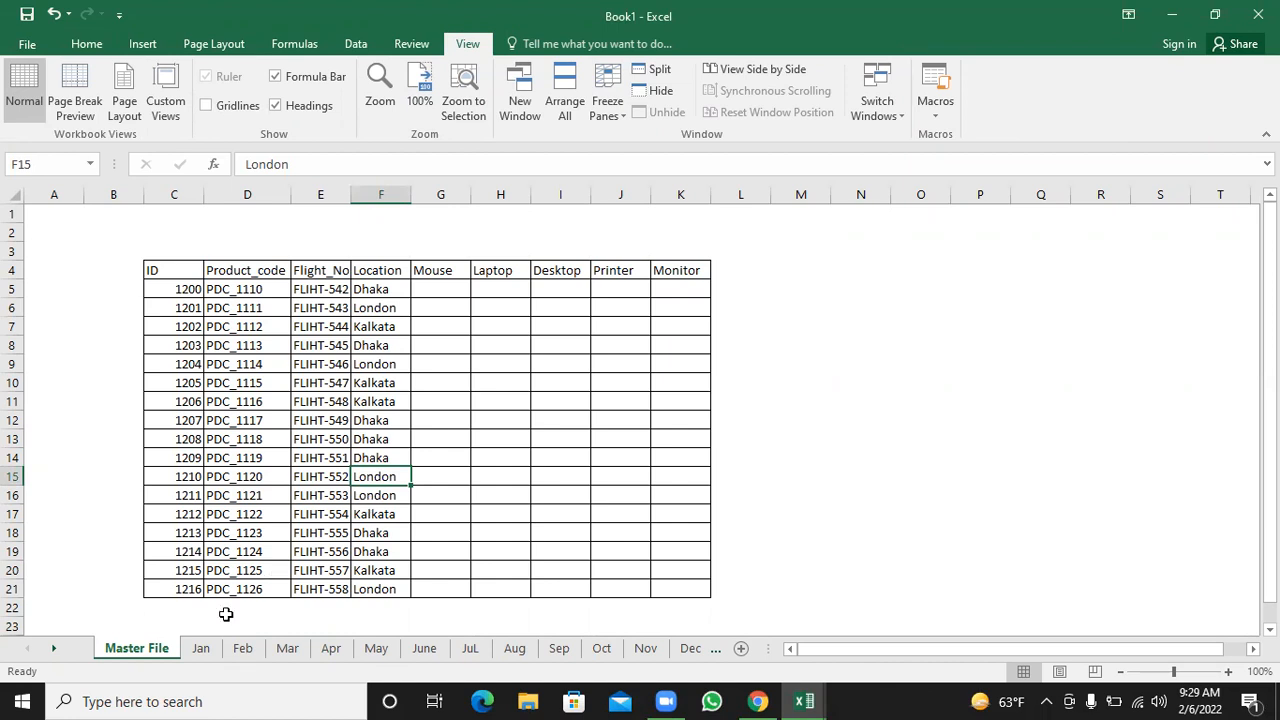
- Examine the Jan, Feb and Mar tables and the empty product cells in rows 5 and 6 of the Master File sheet
left_click(203, 650)
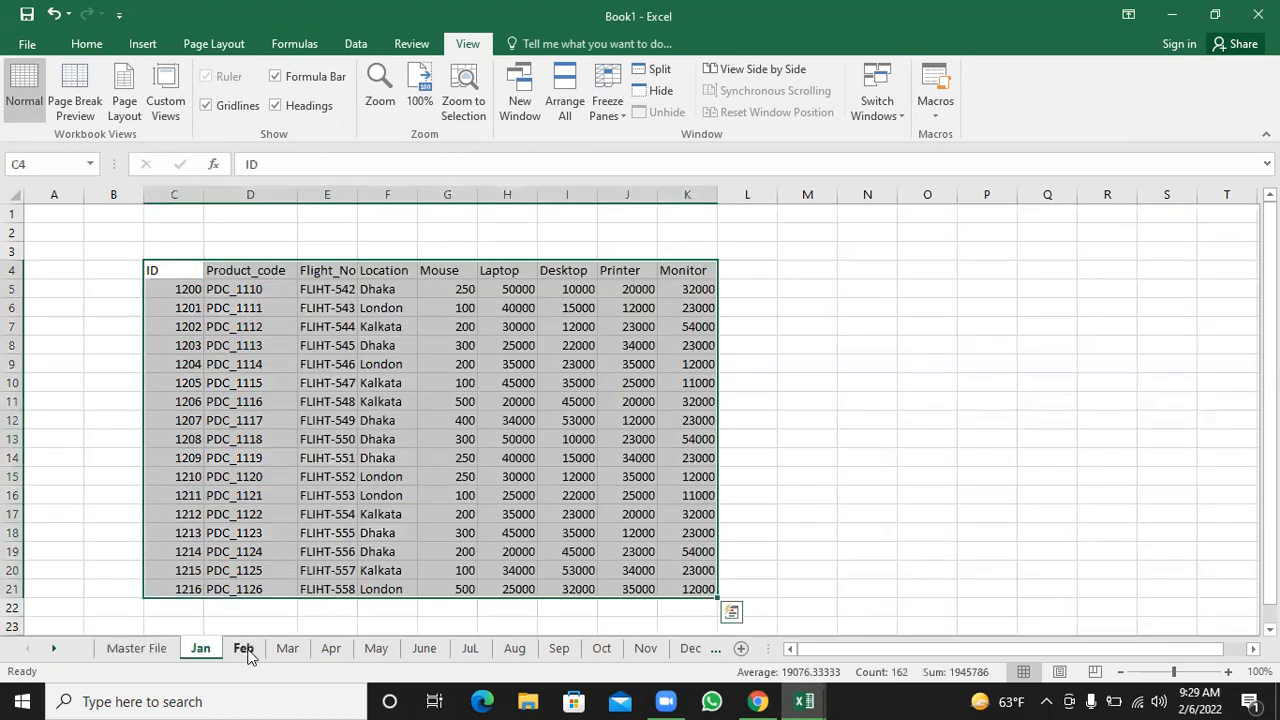
left_click(246, 650)
left_click(287, 650)
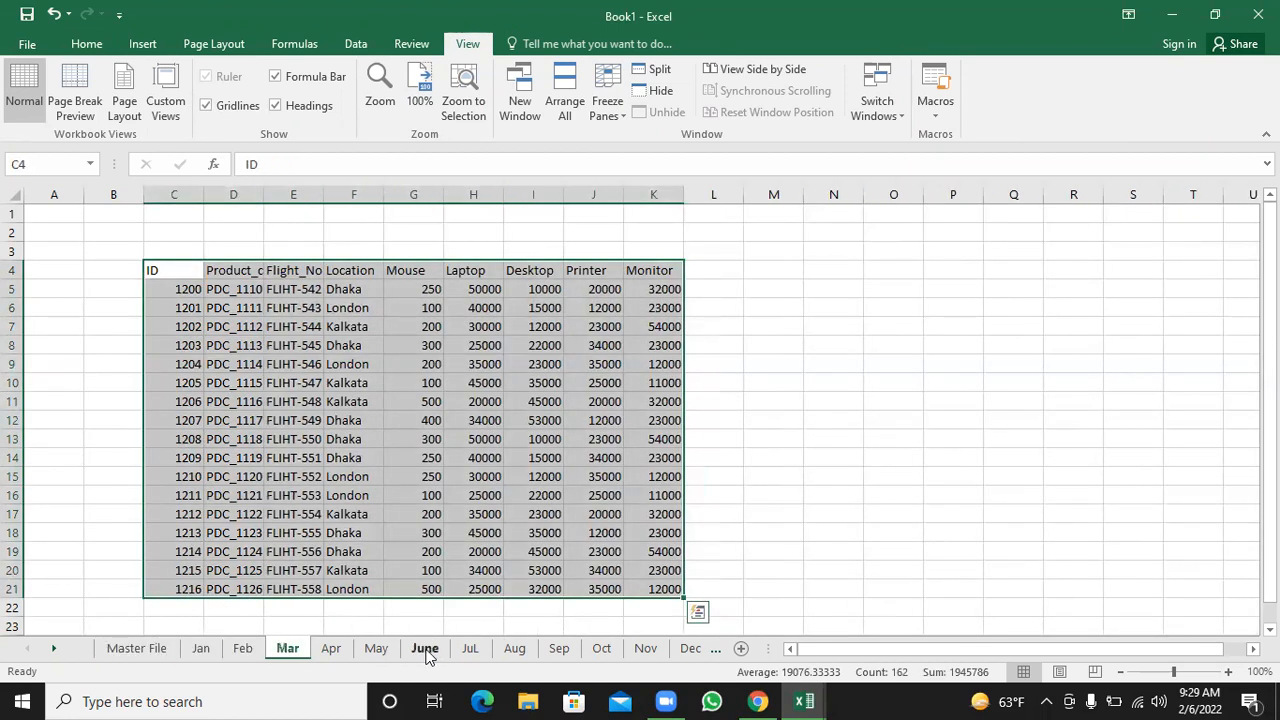
left_click(137, 649)
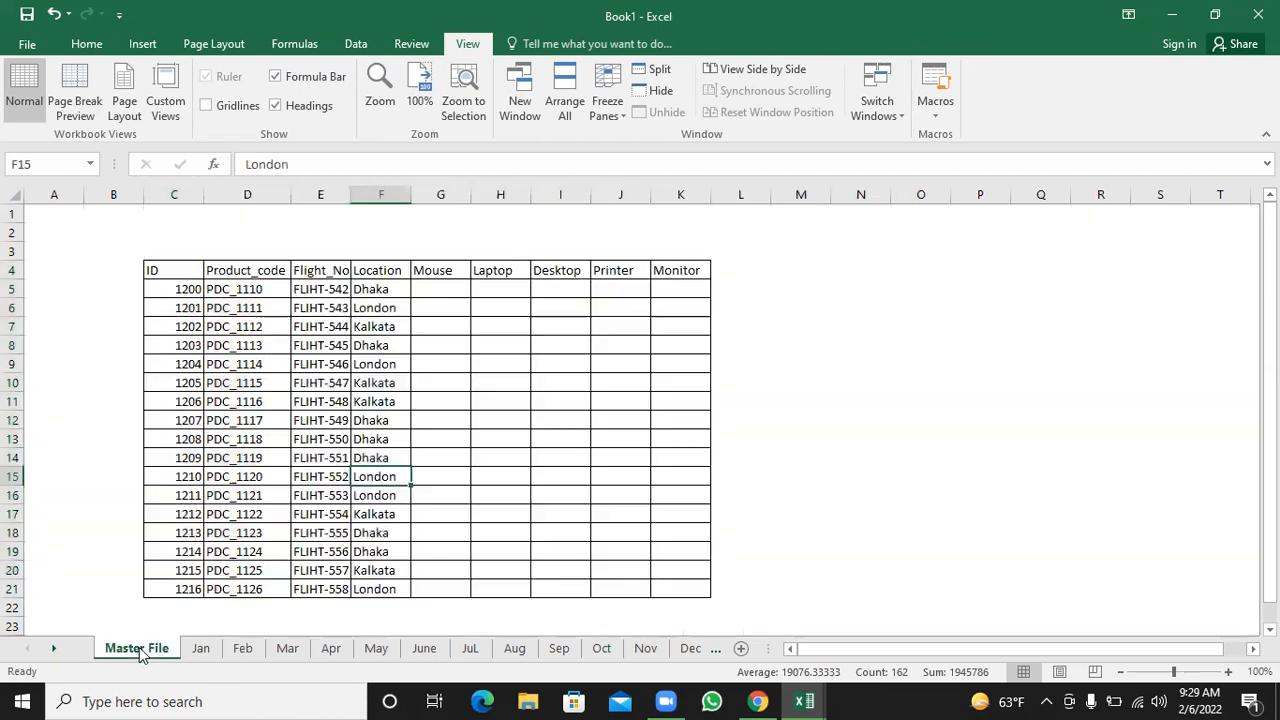
left_click(345, 483)
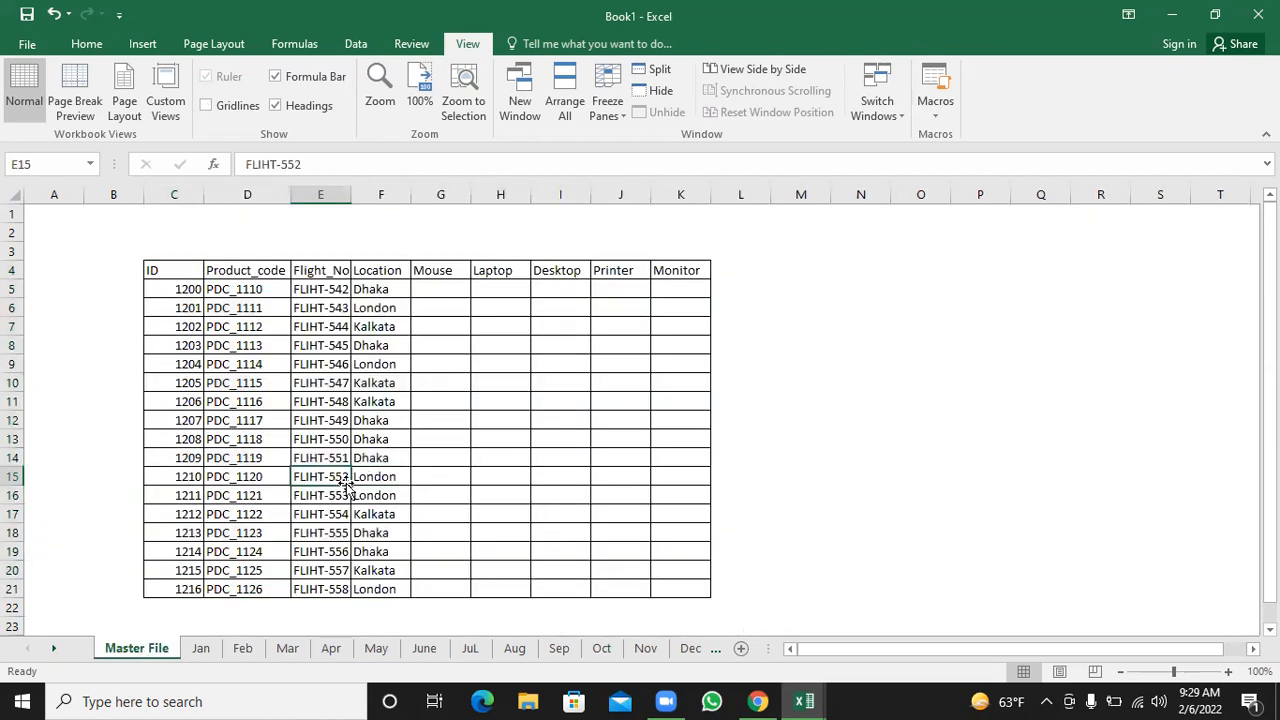
left_click(454, 287)
left_click(510, 285)
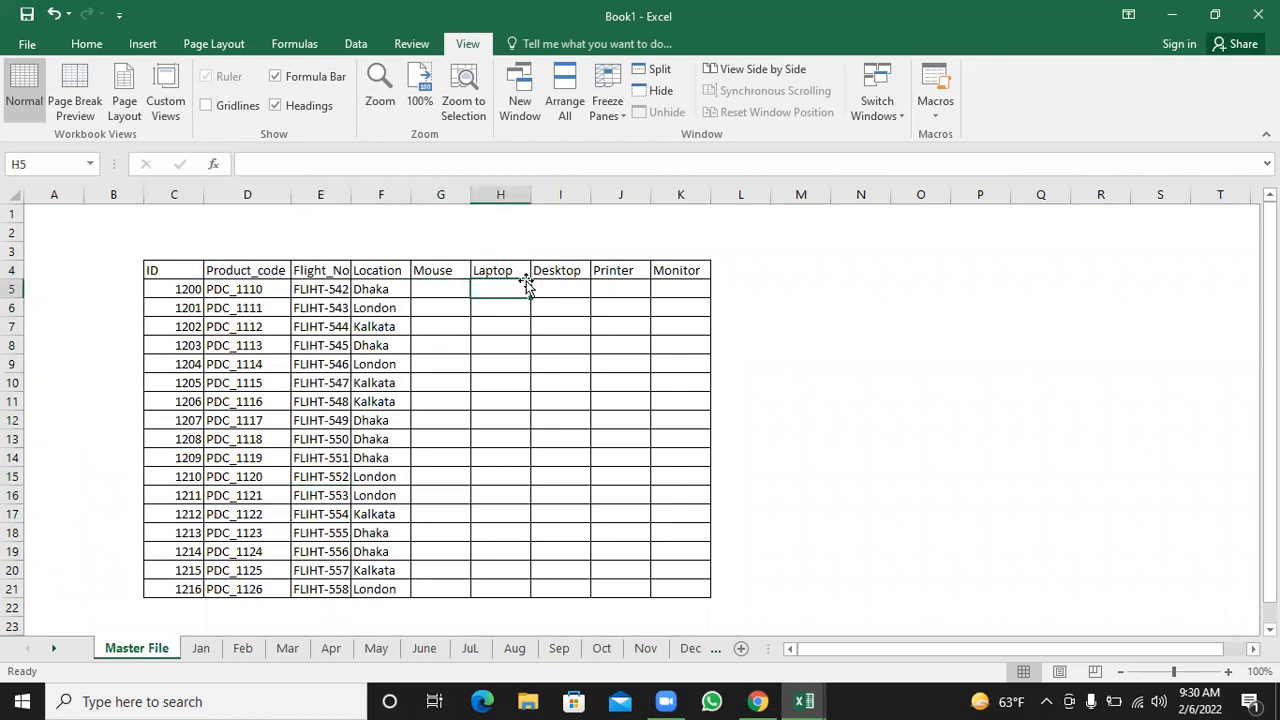
left_click(554, 285)
left_click(612, 286)
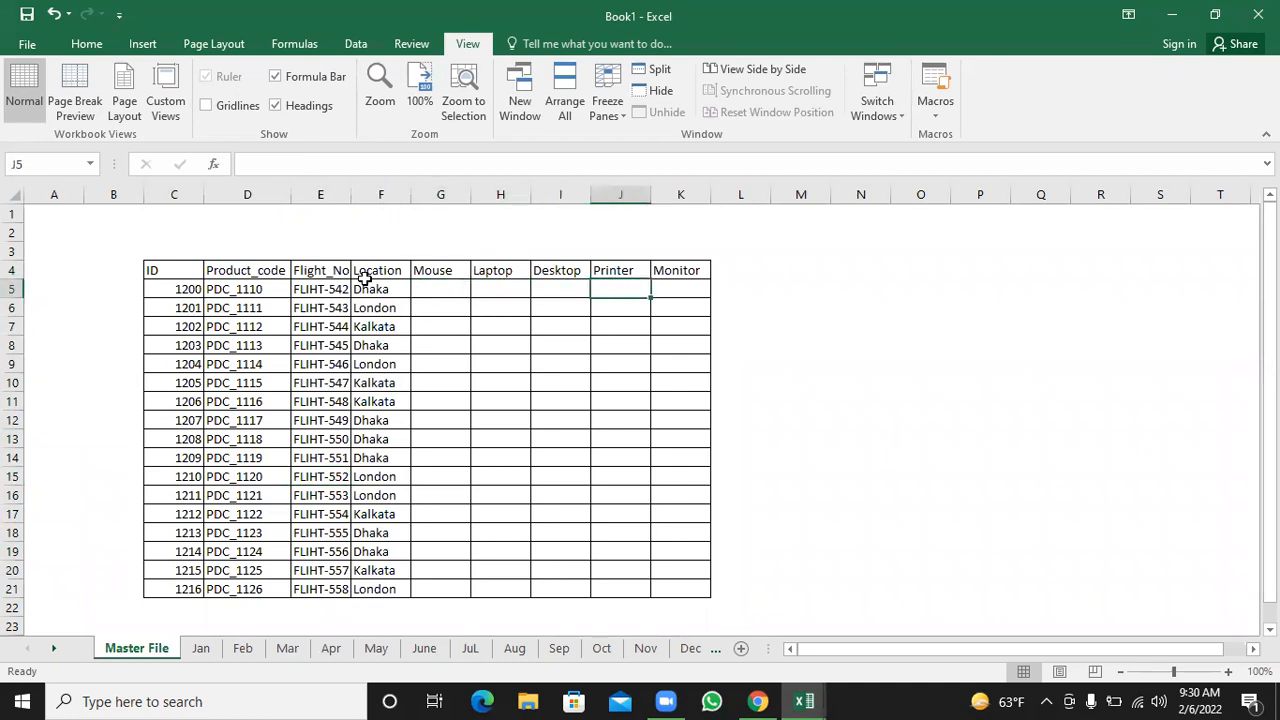
left_click(189, 287)
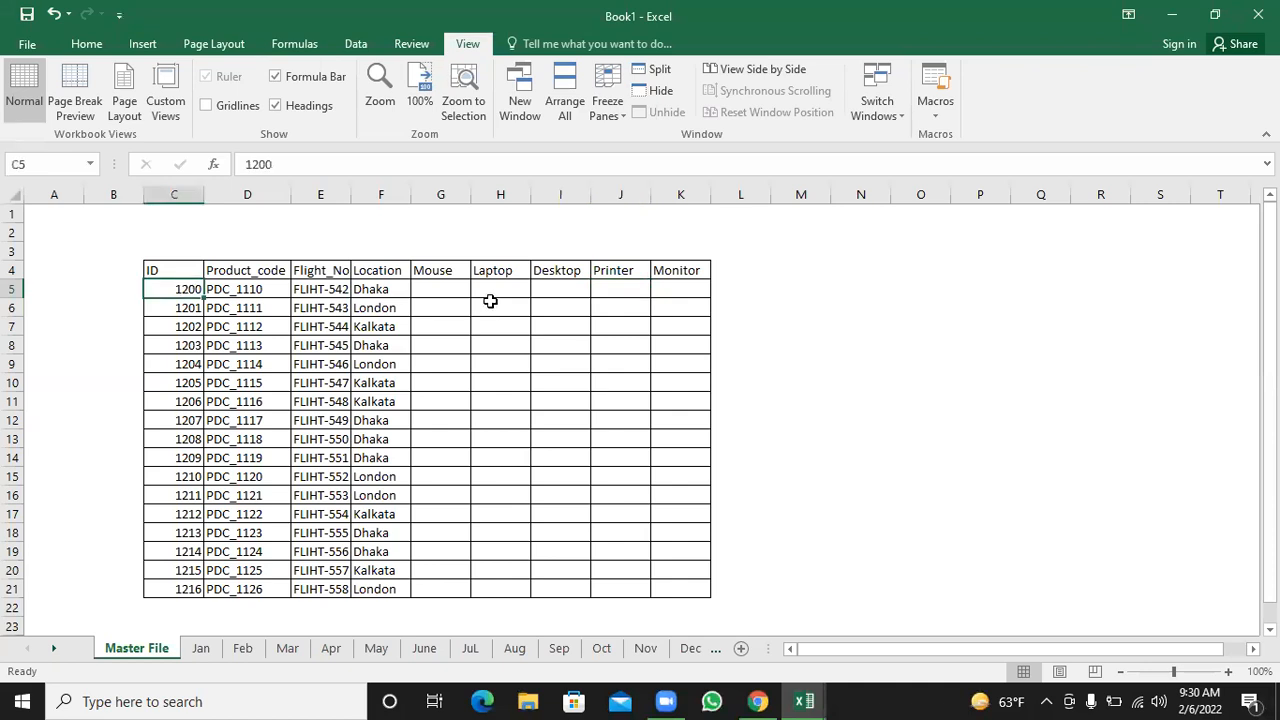
left_click(440, 285)
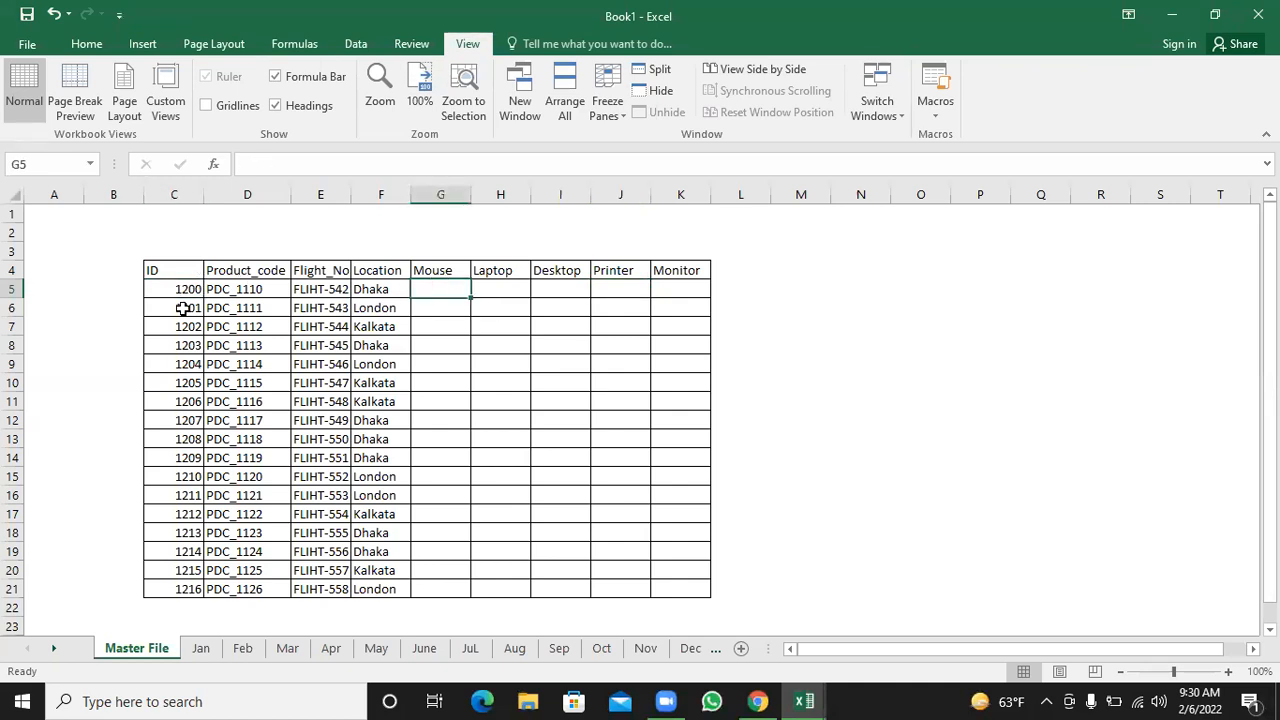
left_click(454, 309)
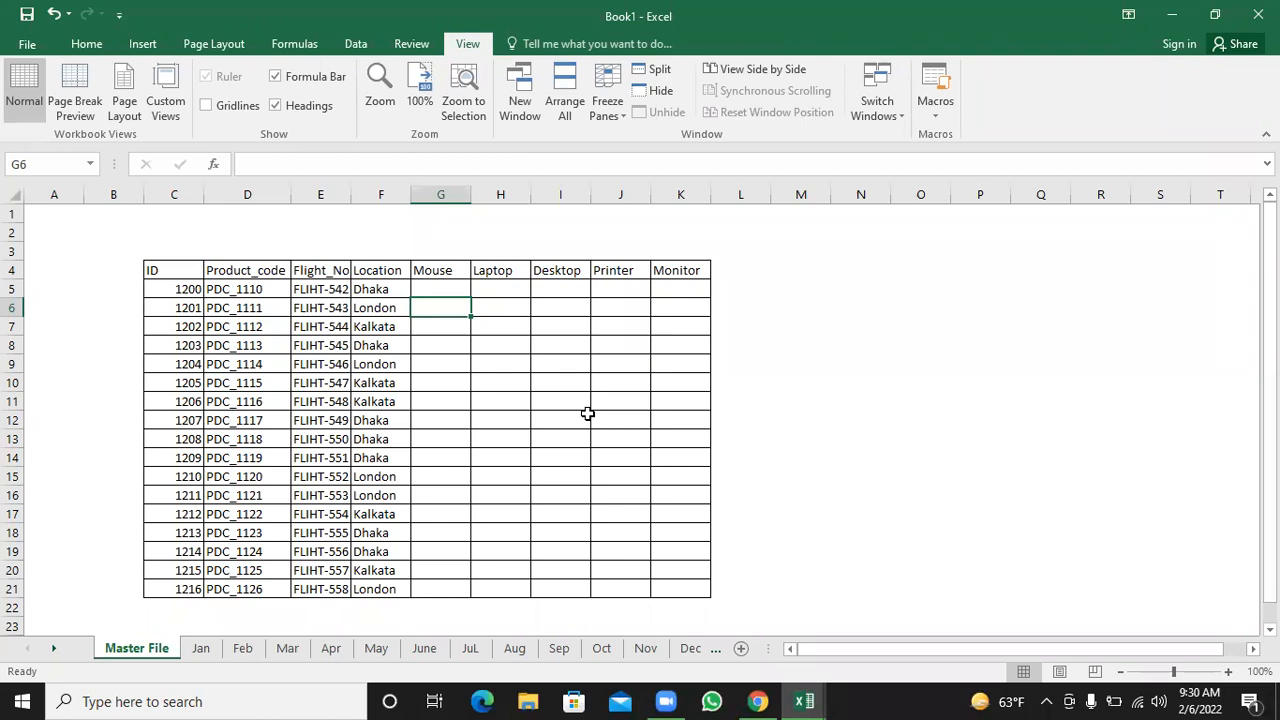
left_click(795, 398)
type("=sum")
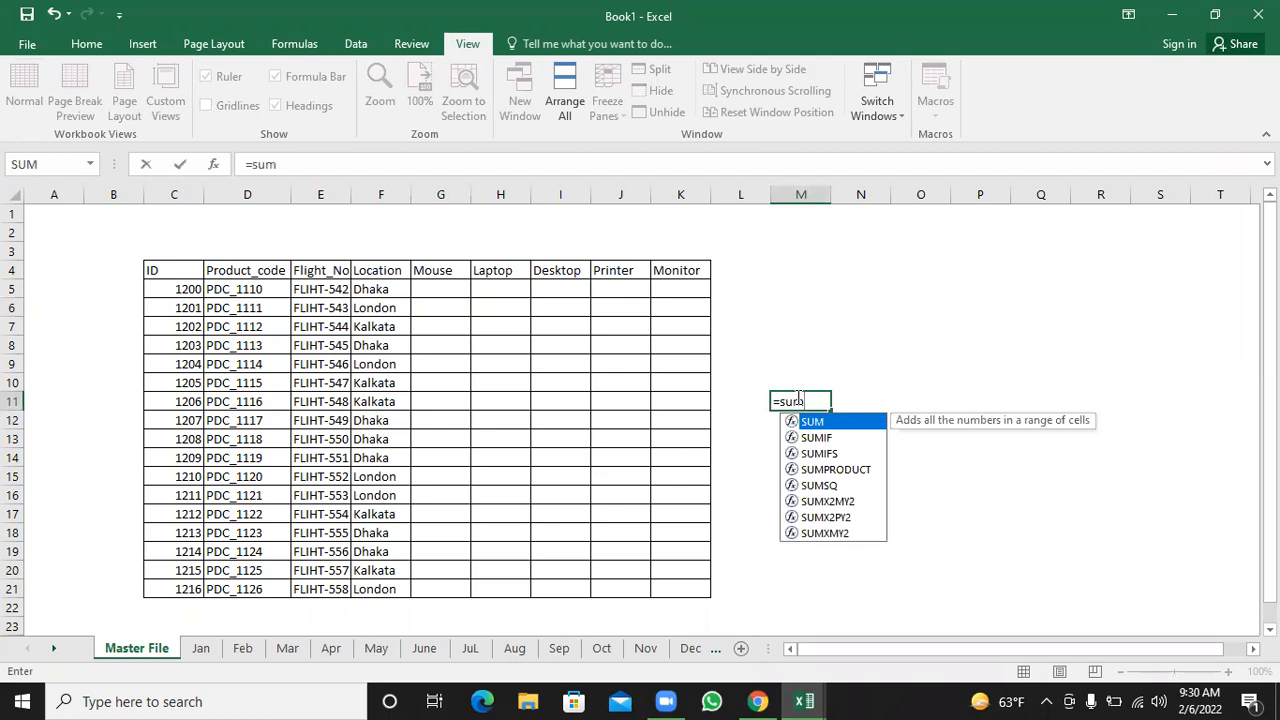
key("Tab")
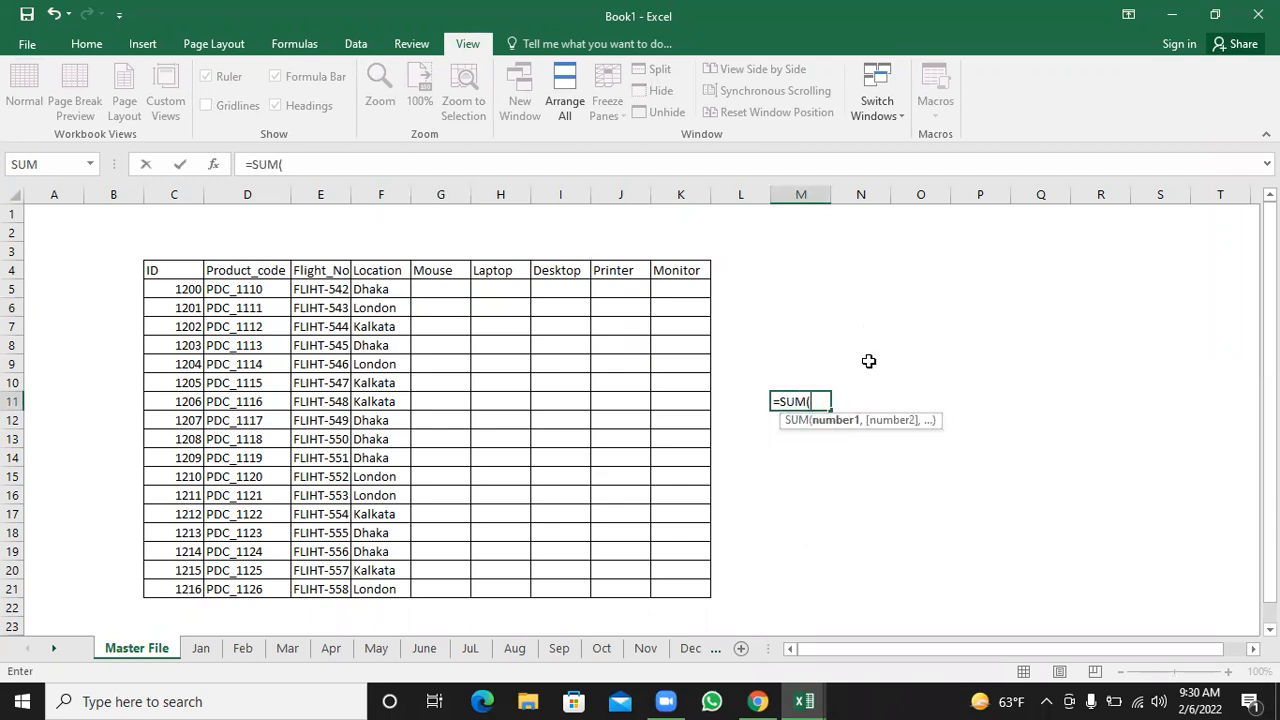
left_click(821, 329)
type(",")
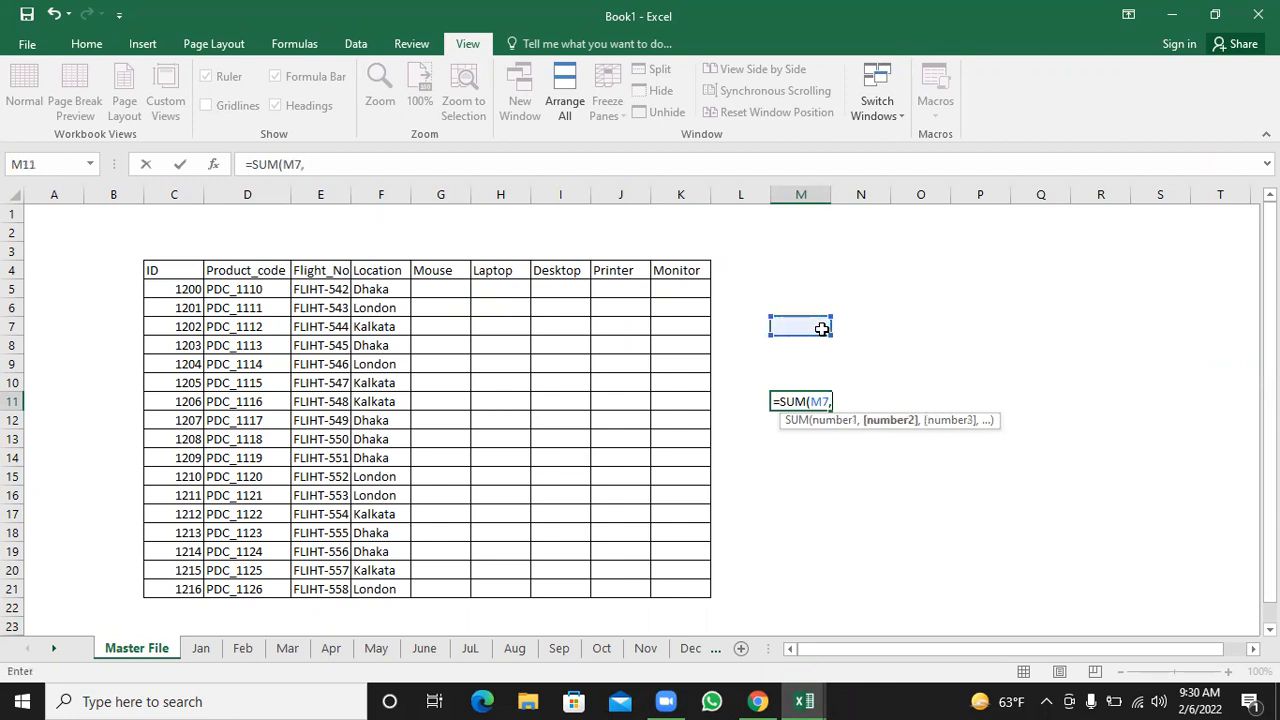
left_click(870, 331)
type(",")
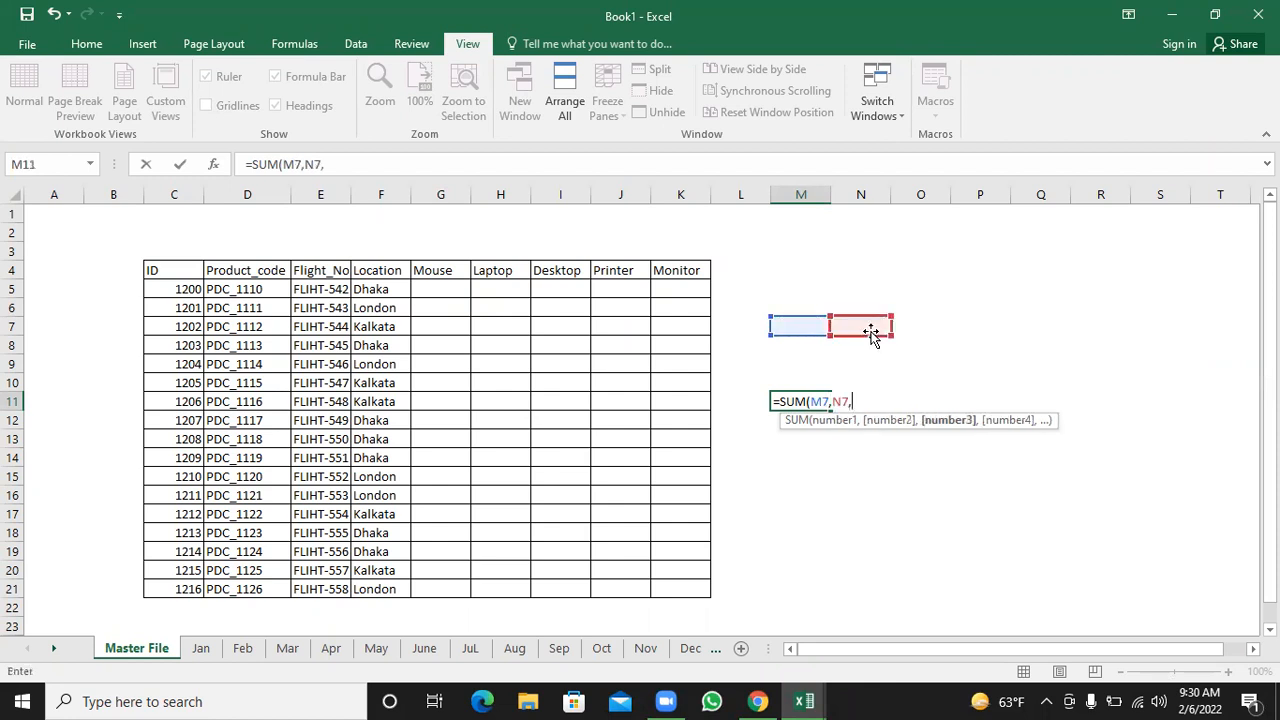
left_click(960, 325)
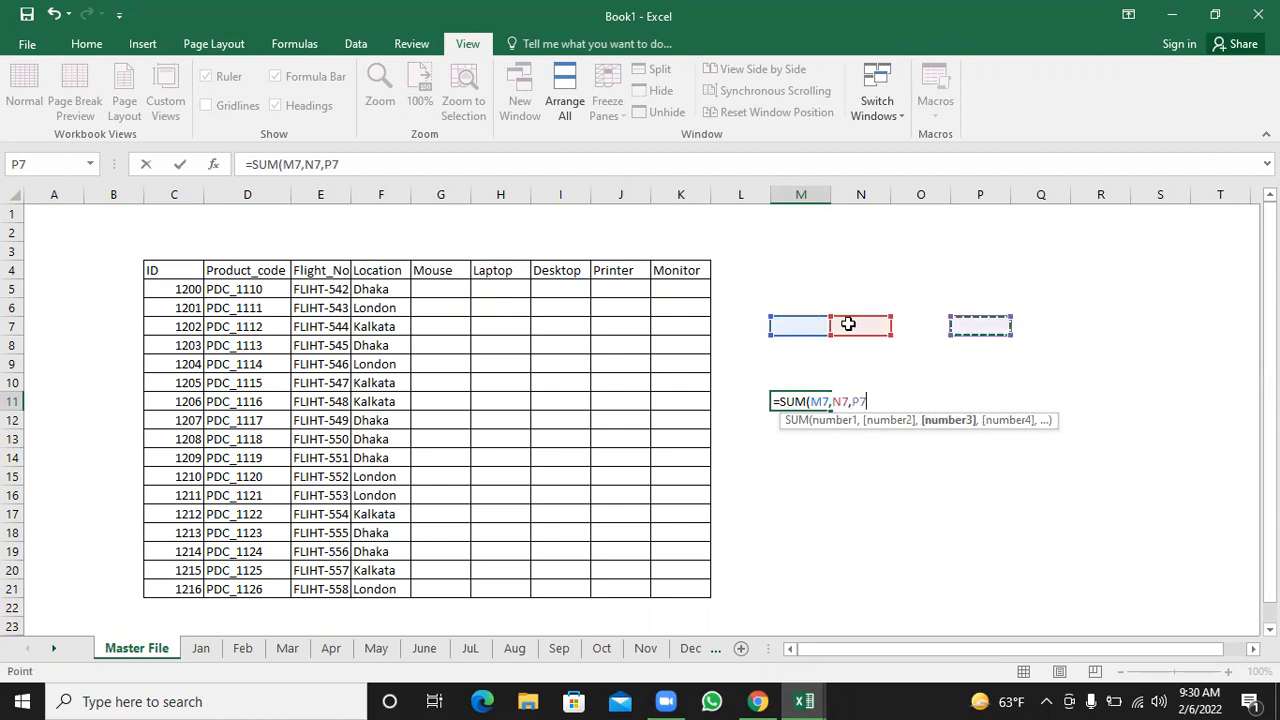
left_click_drag(786, 324, 1009, 311)
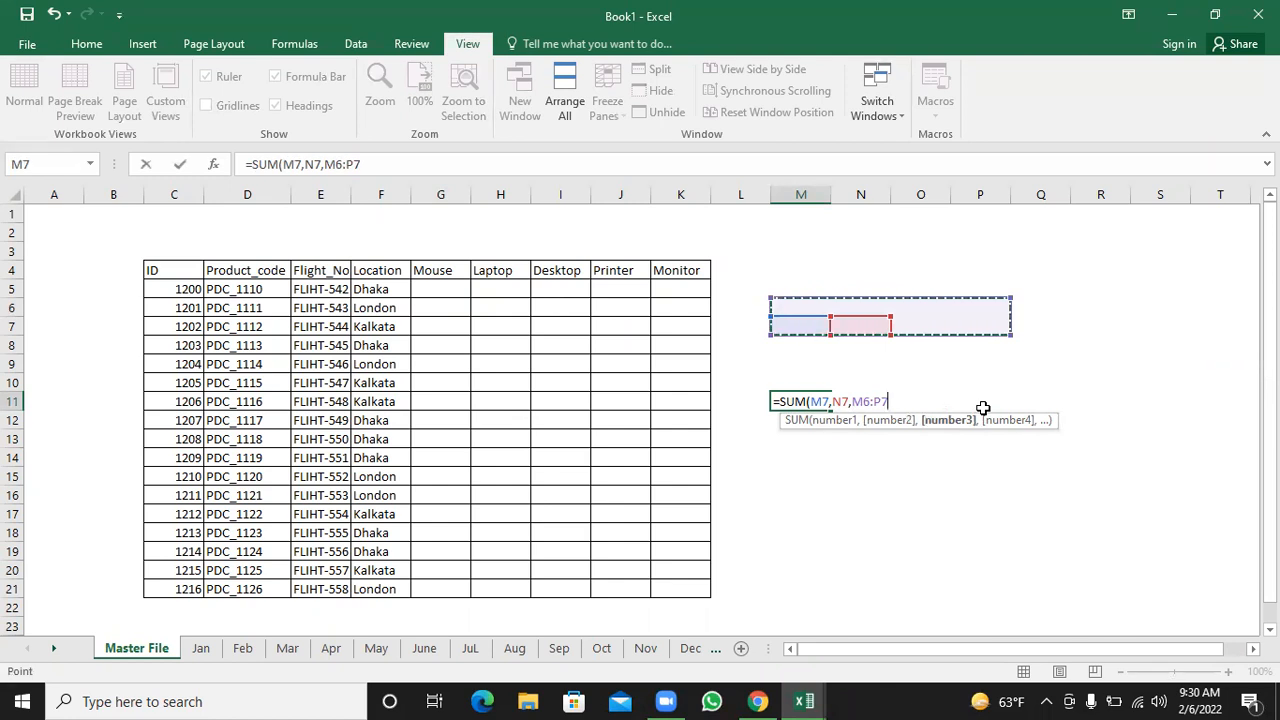
key("BackSpace")
key("BackSpace")
key("BackSpace")
key("BackSpace")
key("BackSpace")
key("BackSpace")
key("BackSpace")
key("BackSpace")
key("BackSpace")
key("BackSpace")
key("BackSpace")
key("BackSpace")
key("BackSpace")
key("BackSpace")
key("BackSpace")
key("BackSpace")
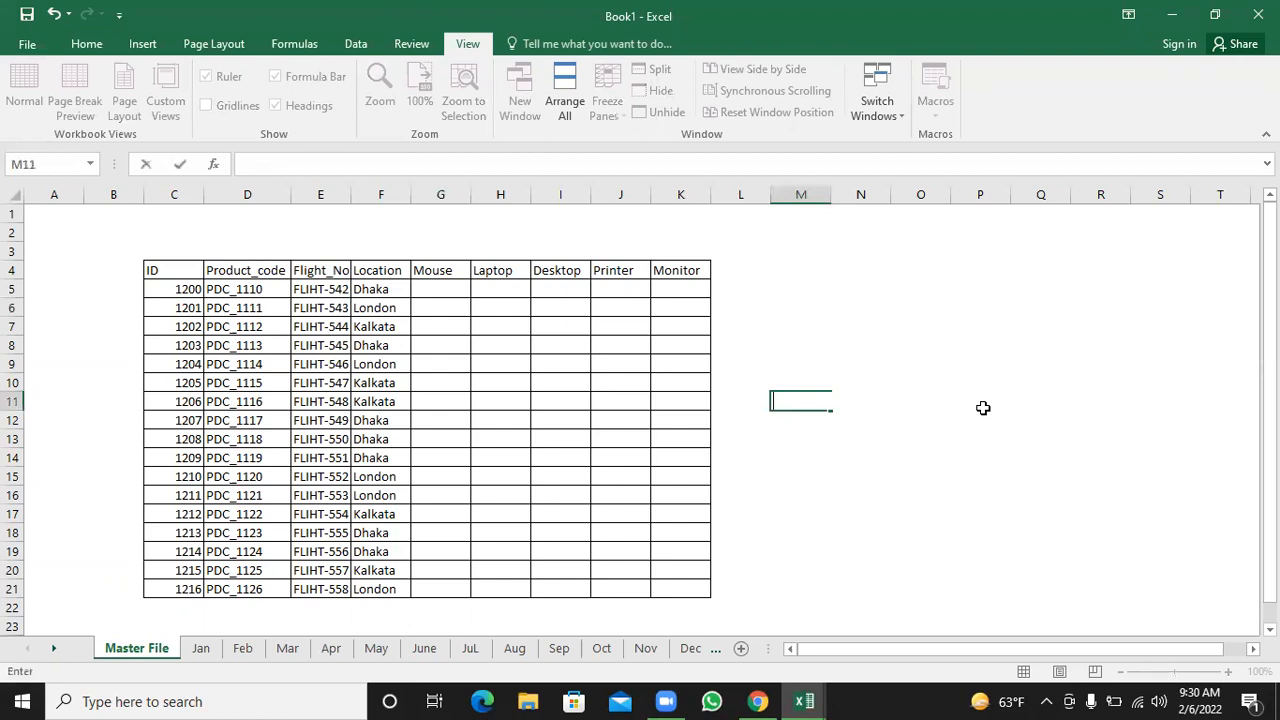
left_click(958, 438)
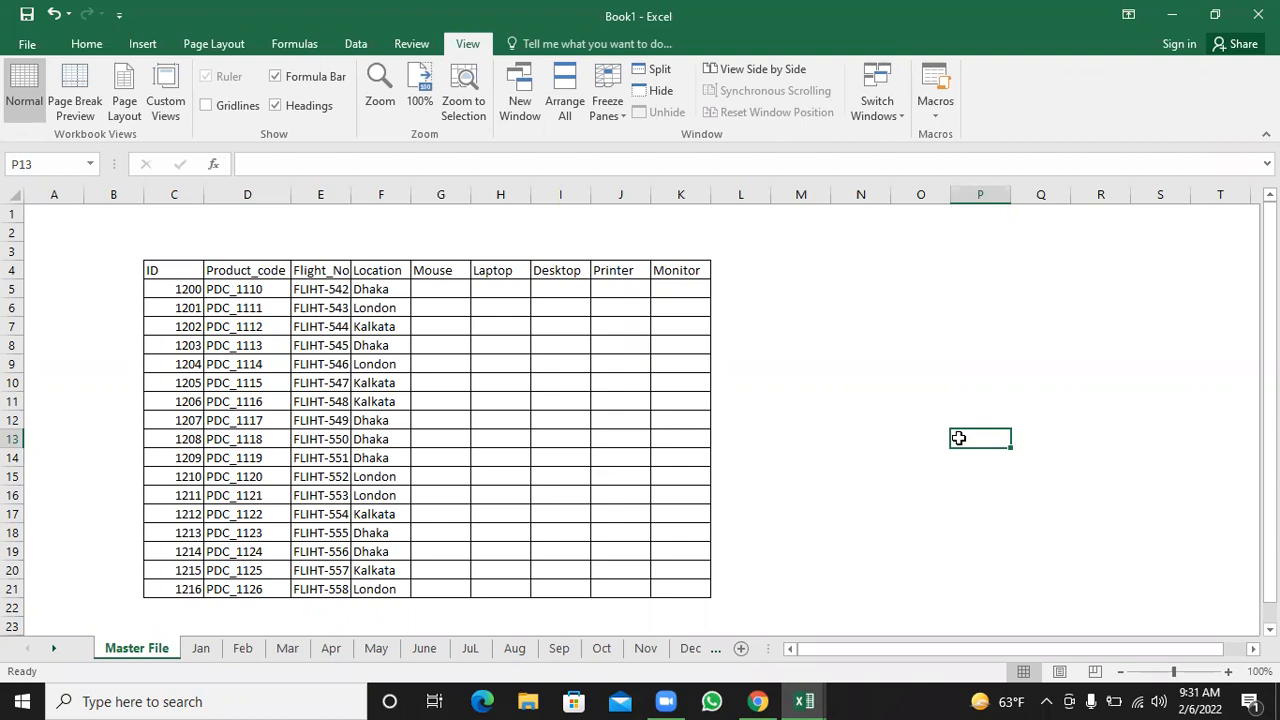
- In Master File cell G5, enter a SUM formula that adds cell G5 across all sheets from Jan to Dec
left_click(447, 290)
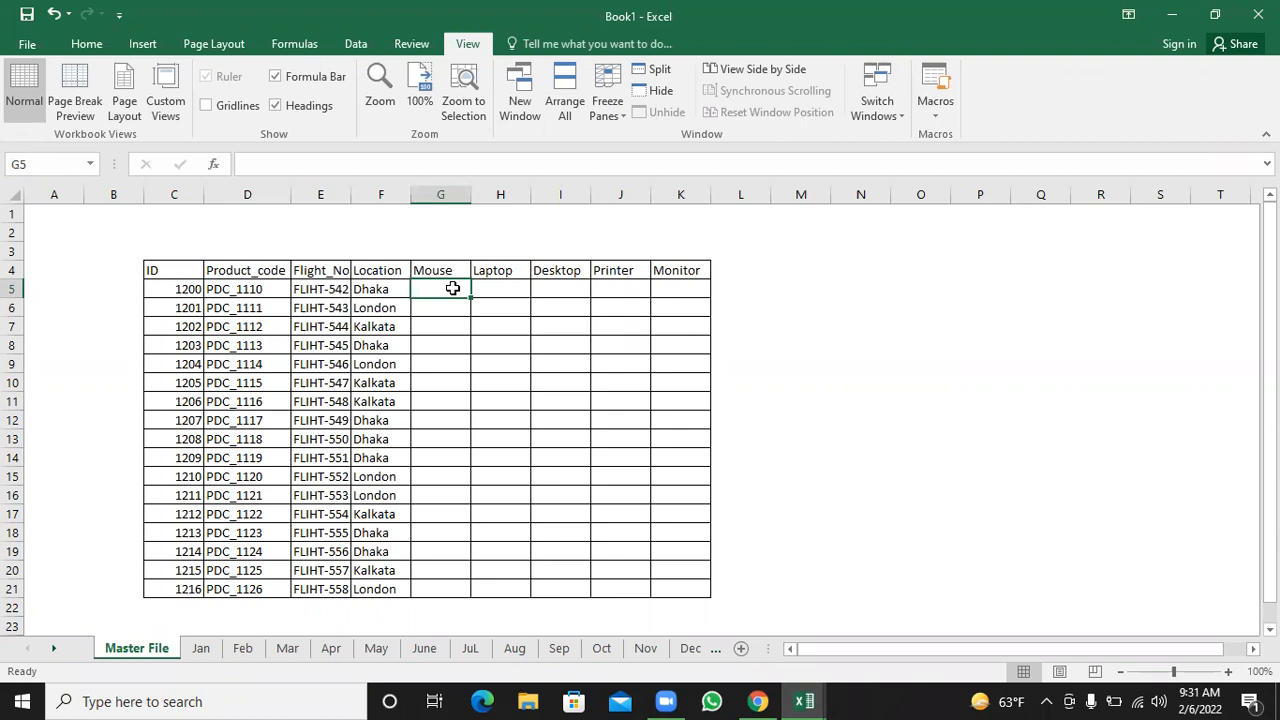
type("=sum")
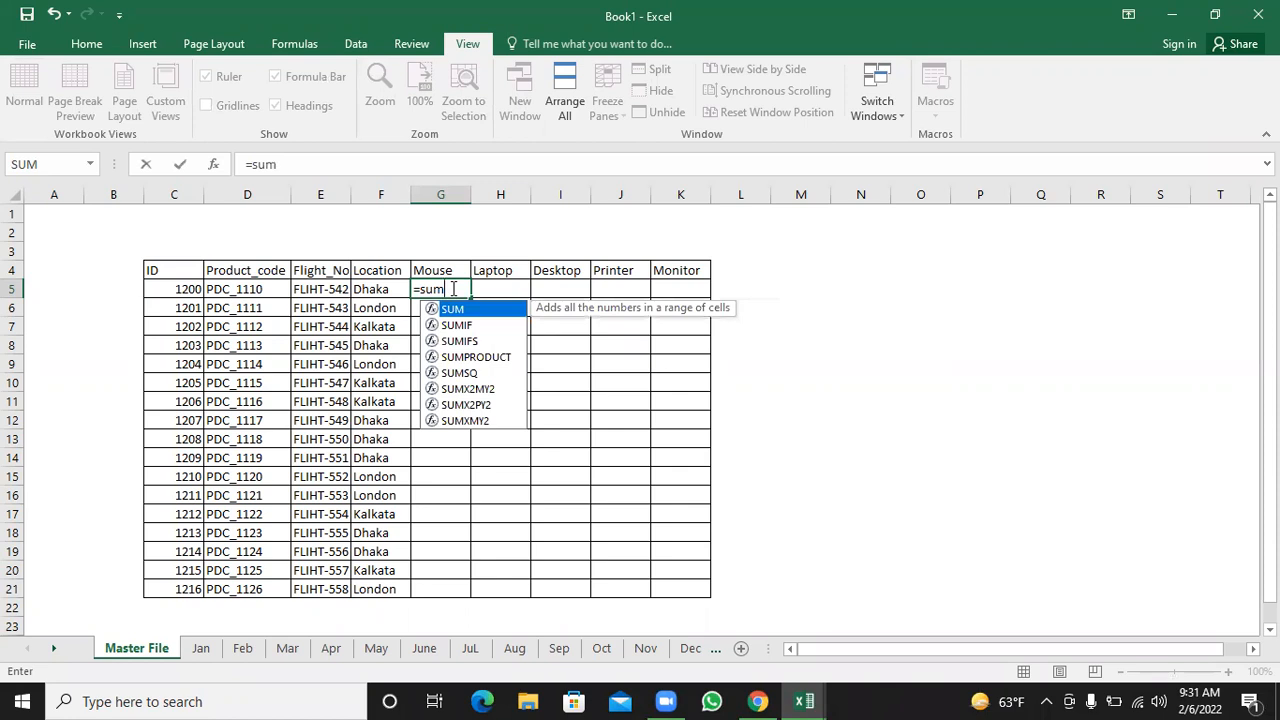
key("Tab")
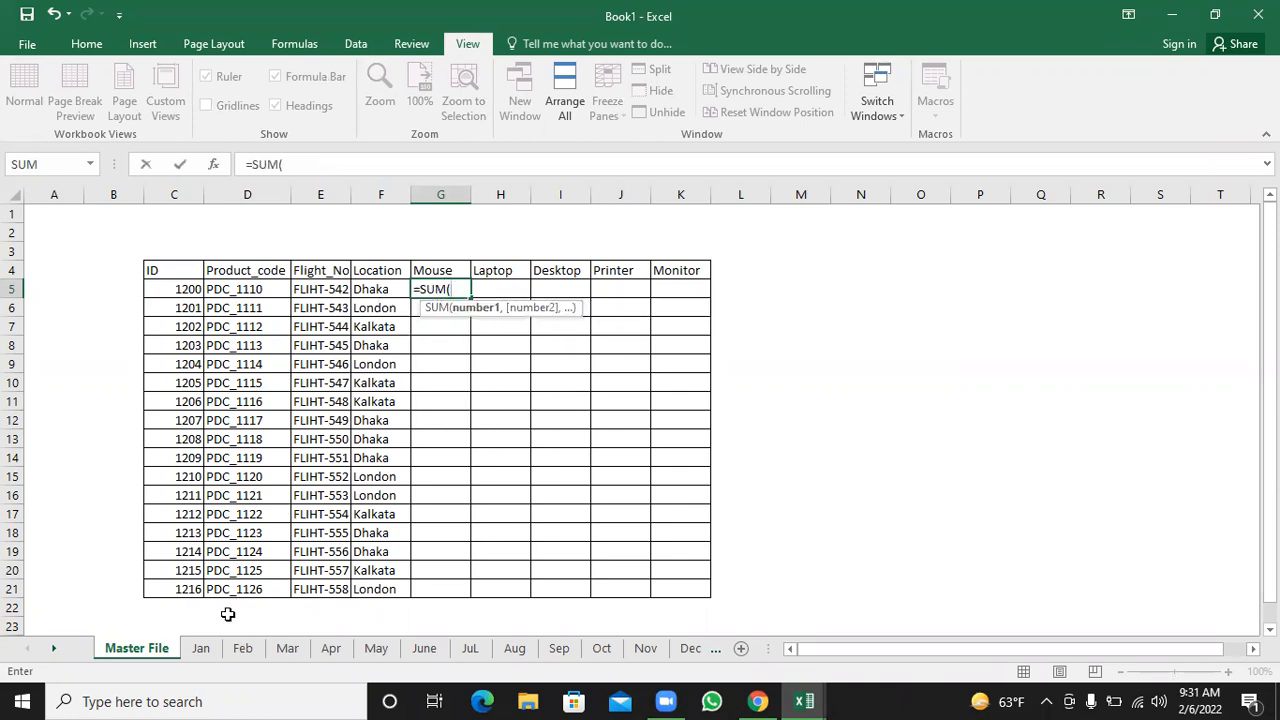
left_click(200, 650)
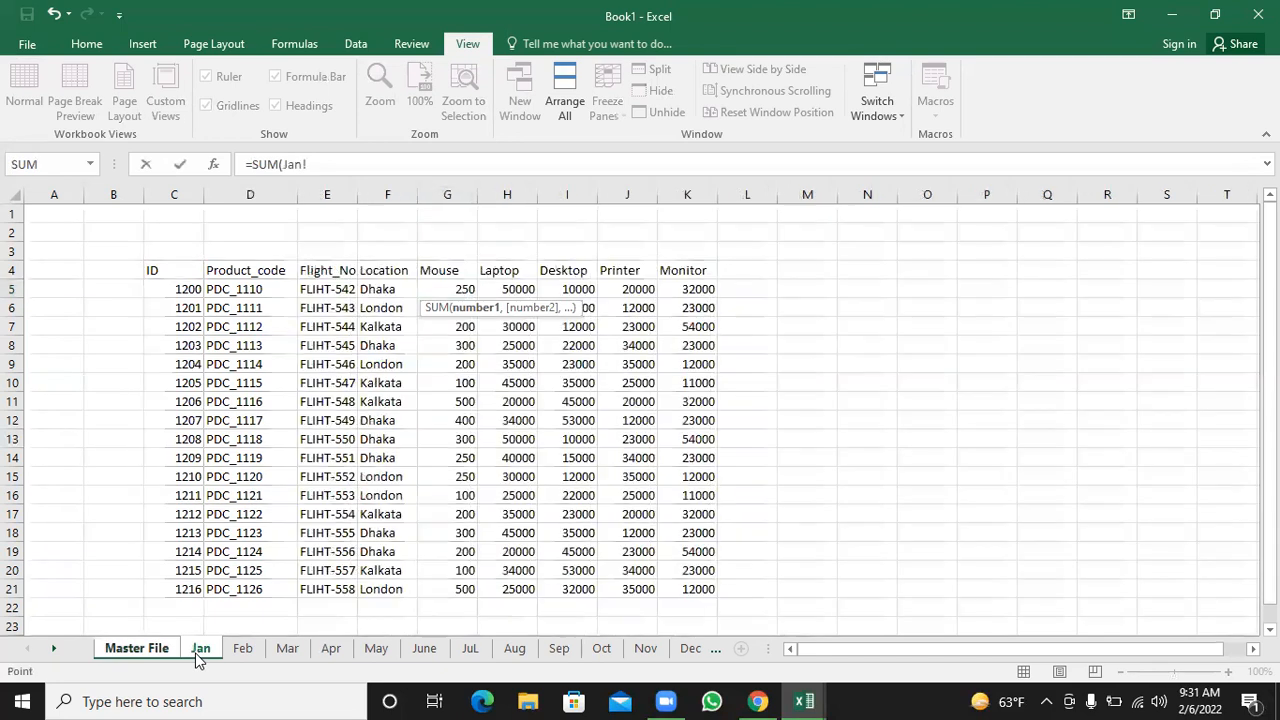
left_click(447, 289)
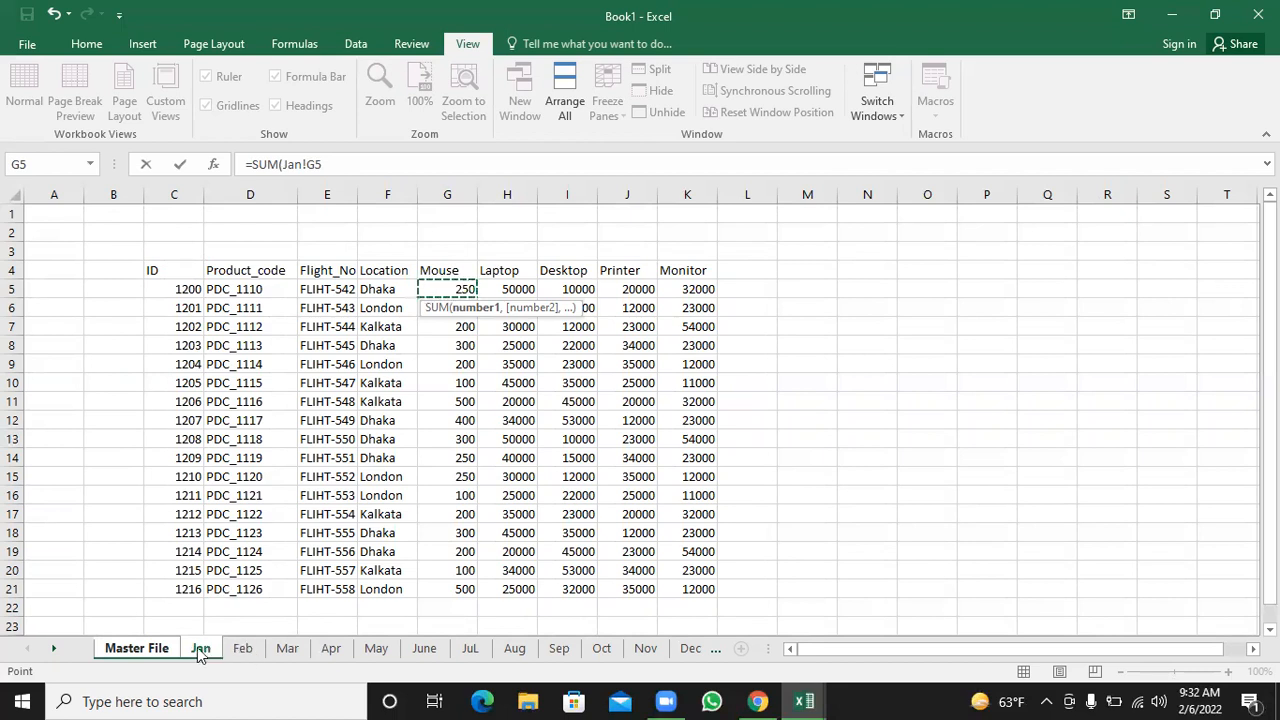
left_click(243, 649, "shift")
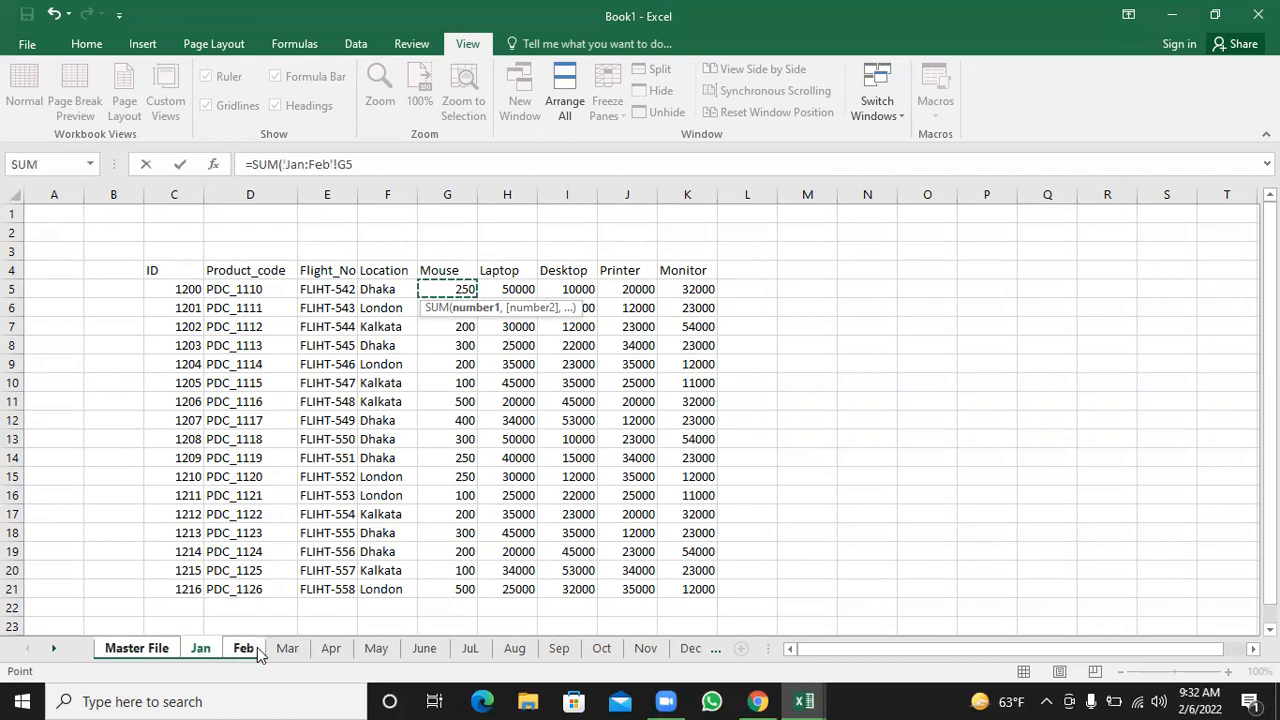
left_click(287, 649, "shift")
left_click(331, 649, "shift")
left_click(376, 649, "shift")
left_click(424, 649, "shift")
left_click(470, 649, "shift")
left_click(514, 649, "shift")
left_click(557, 649, "shift")
left_click(601, 649, "shift")
left_click(645, 649, "shift")
left_click(688, 649, "shift")
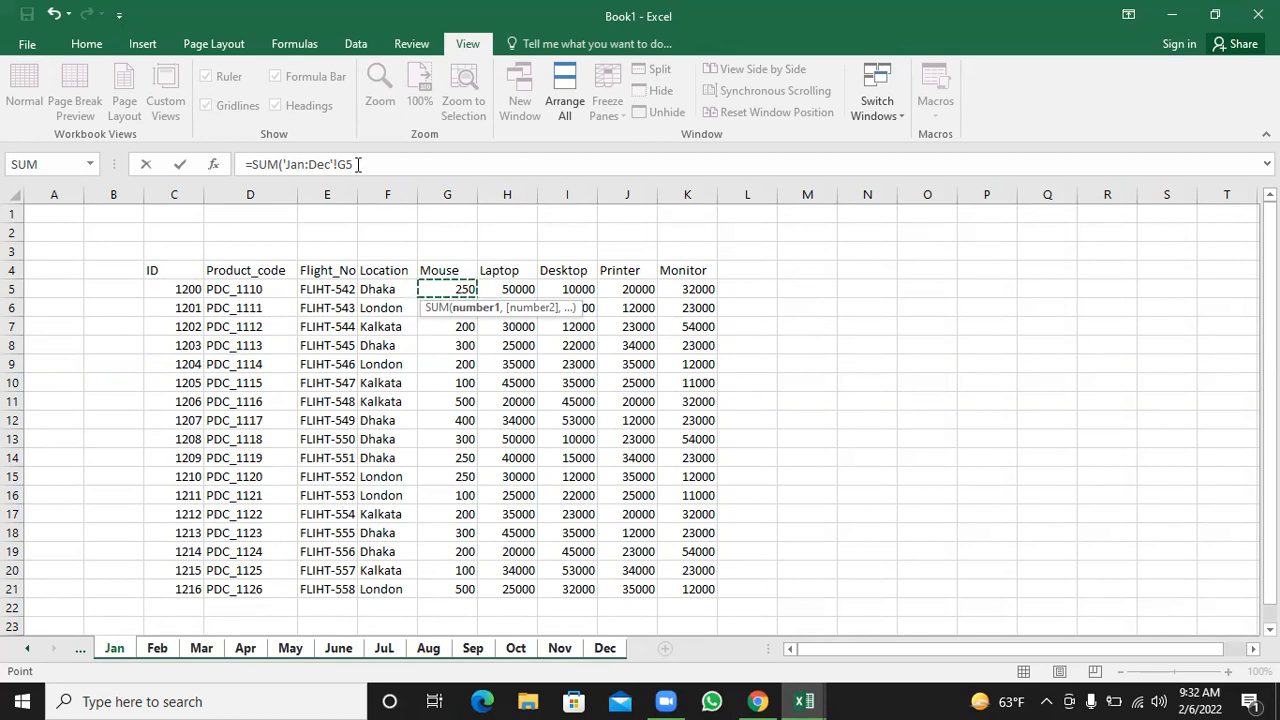
key("Return")
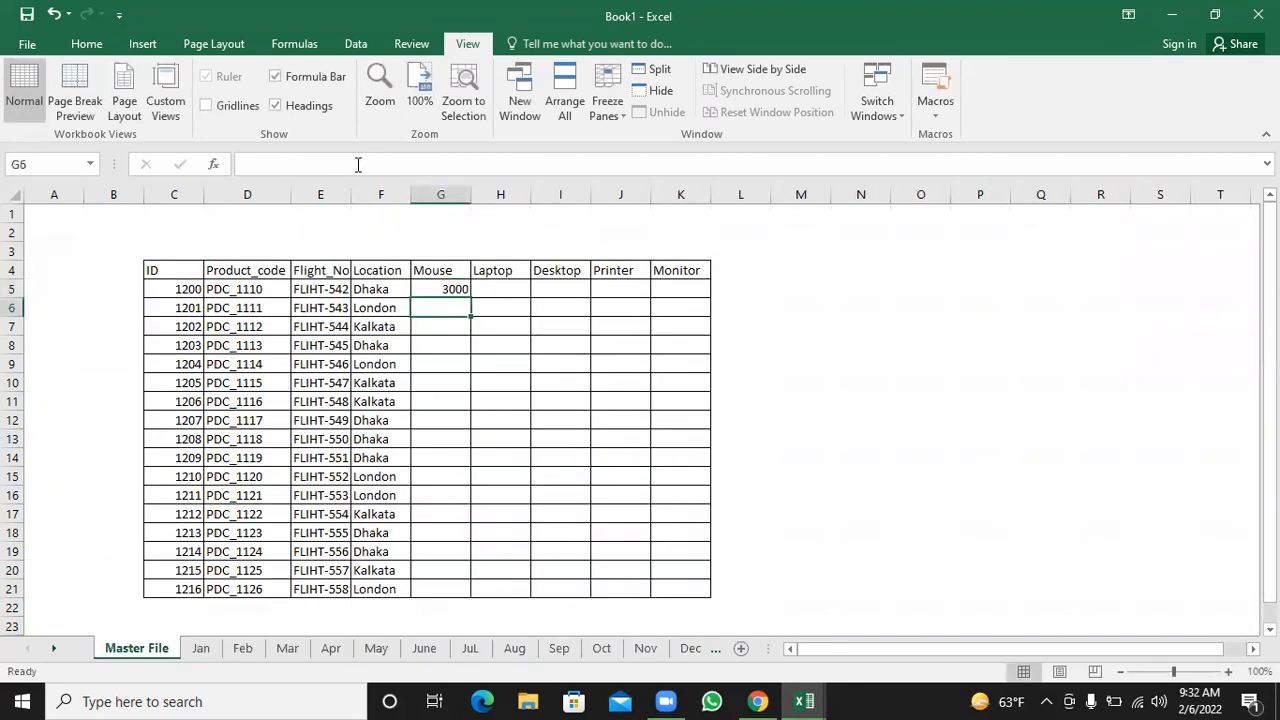
- Inspect the cross-sheet SUM formula in G5 and the Jan sheet it refers to, ending on the Master File sheet
left_click(244, 478)
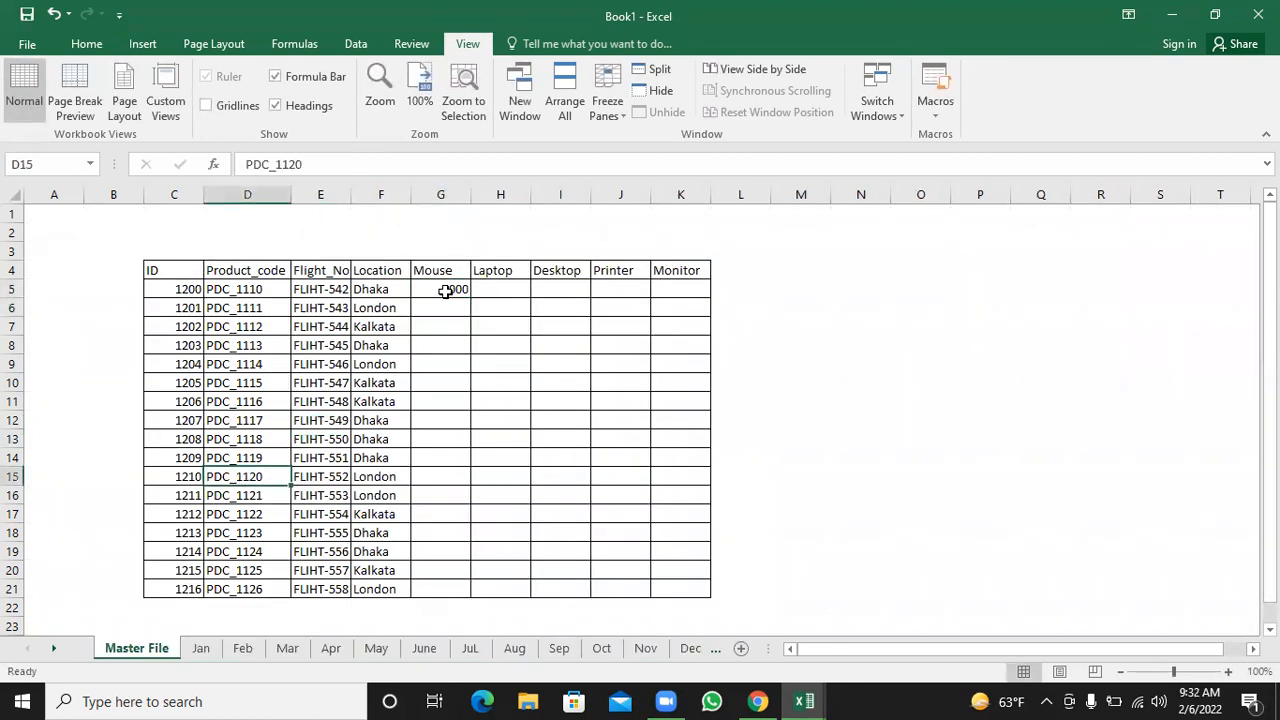
left_click(445, 291)
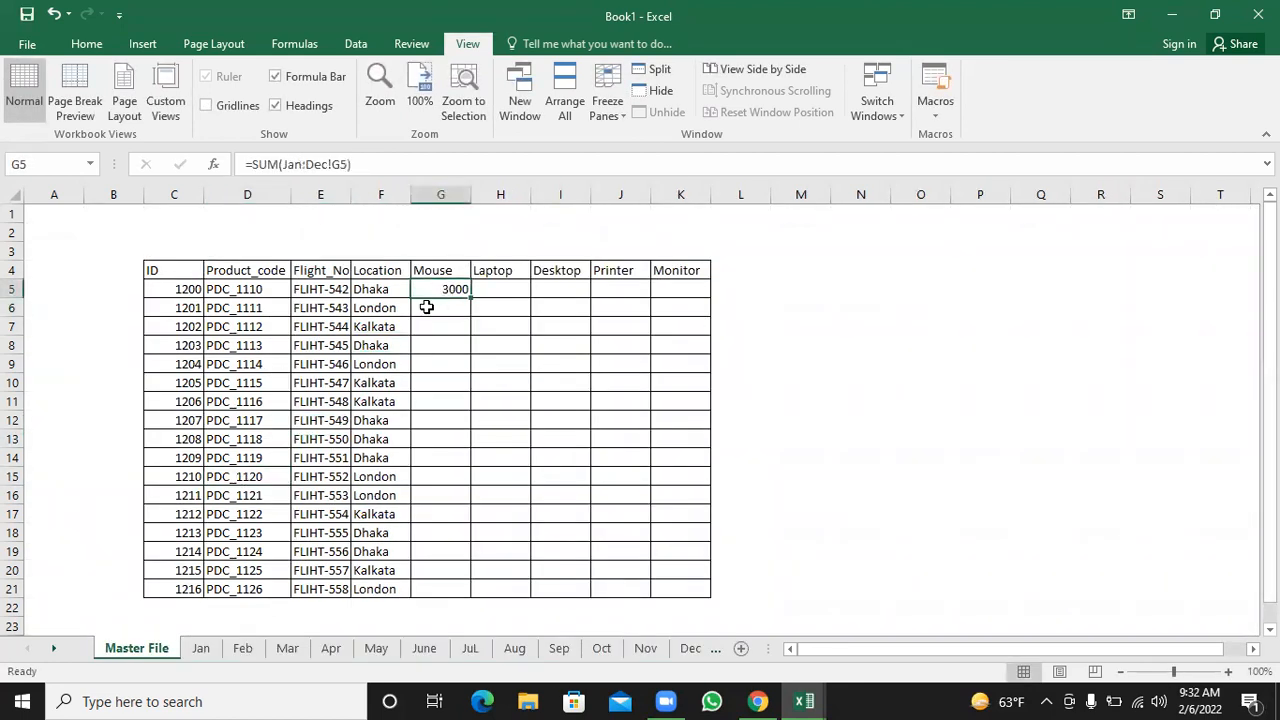
left_click(305, 163)
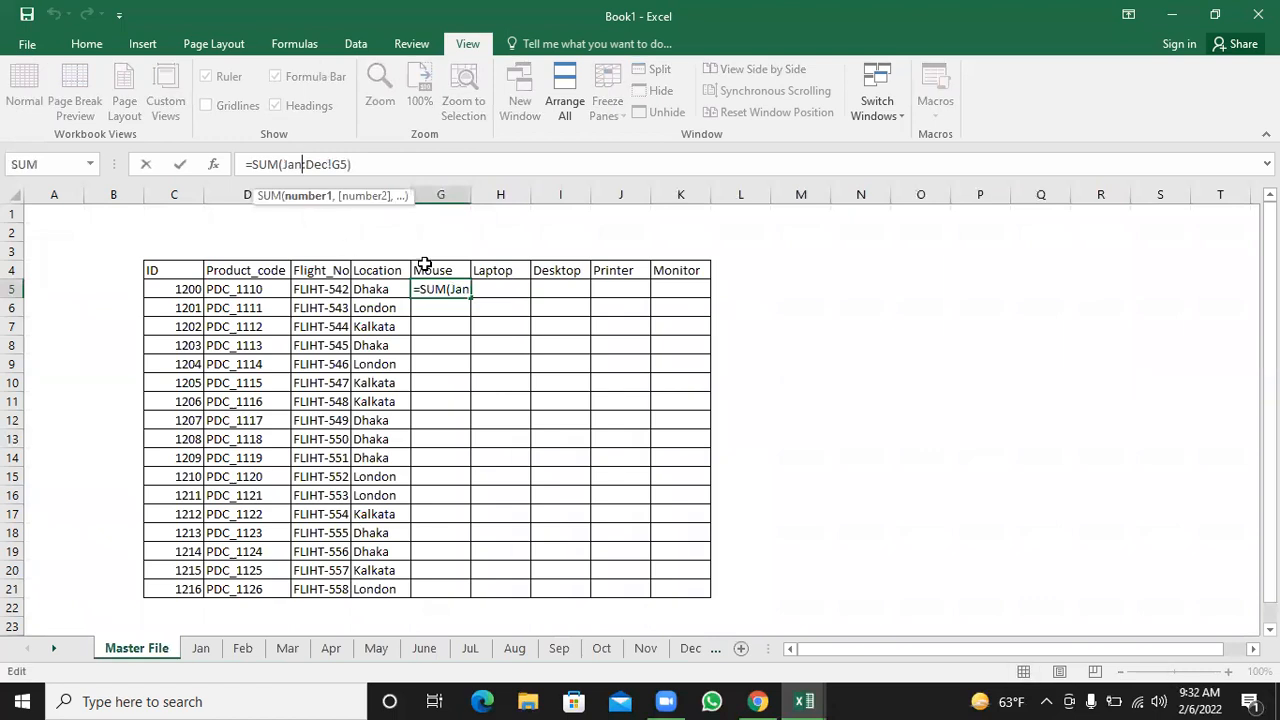
key("Return")
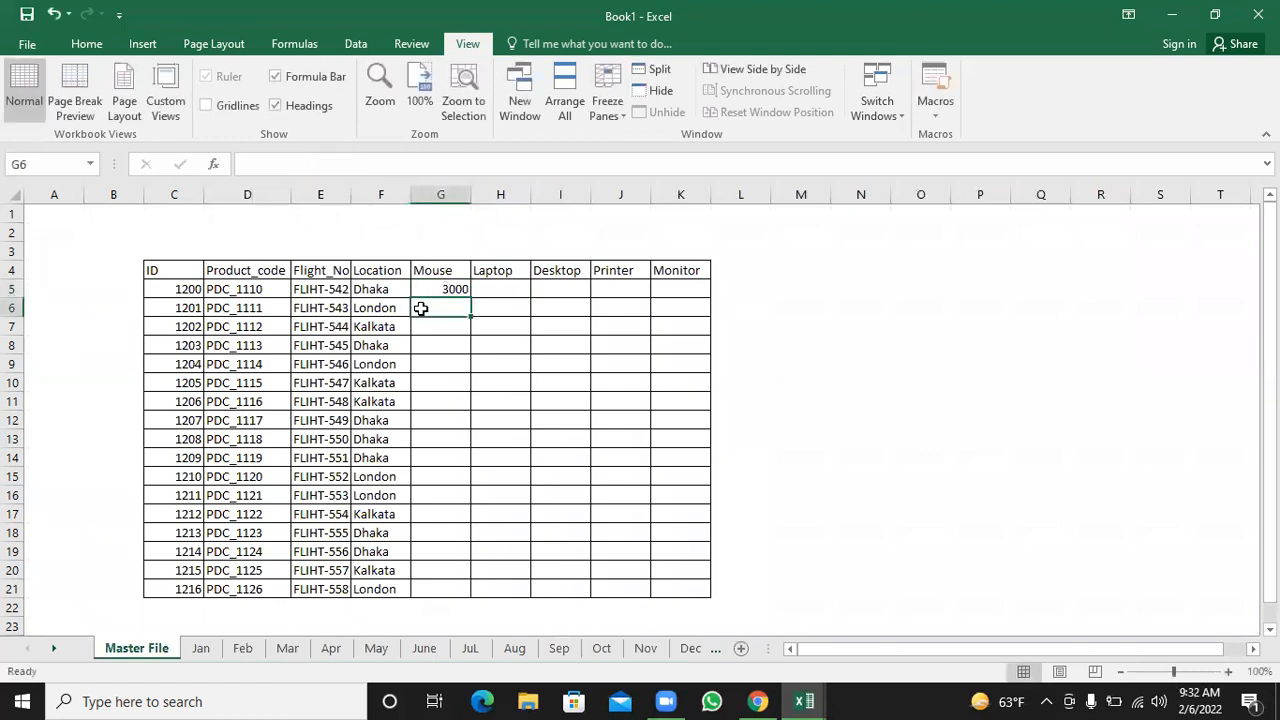
left_click(456, 289)
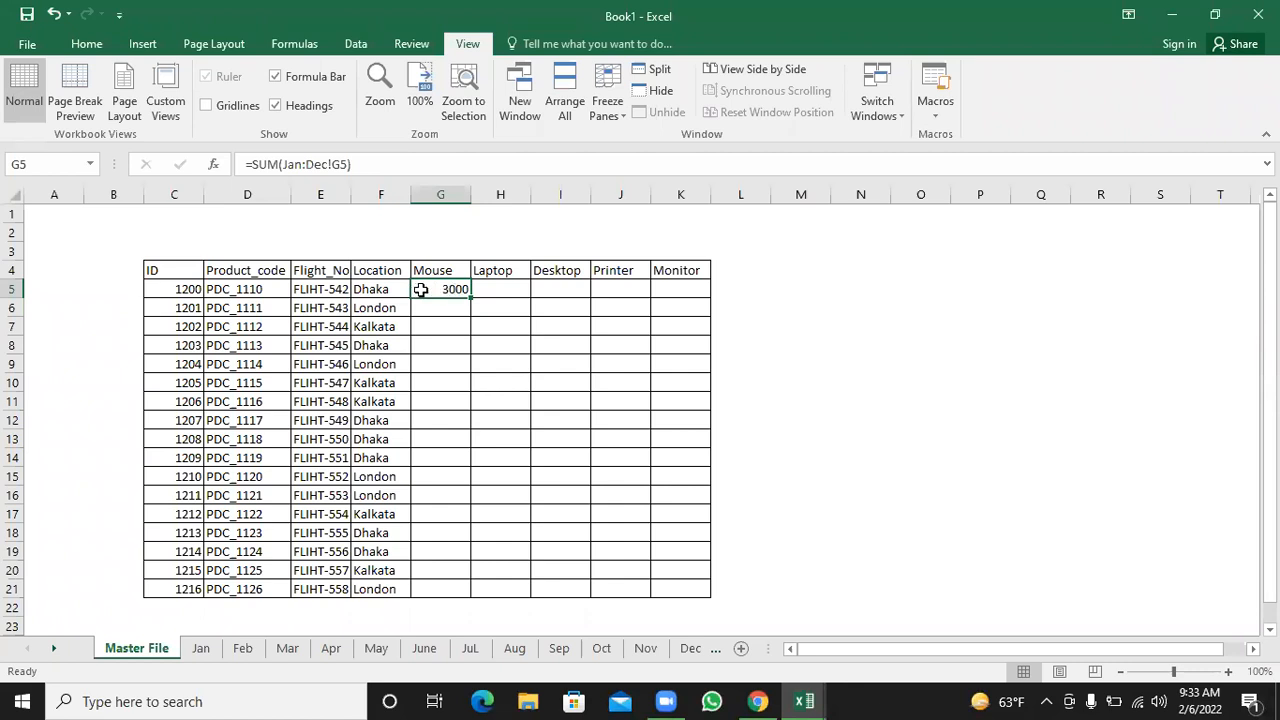
left_click(201, 649)
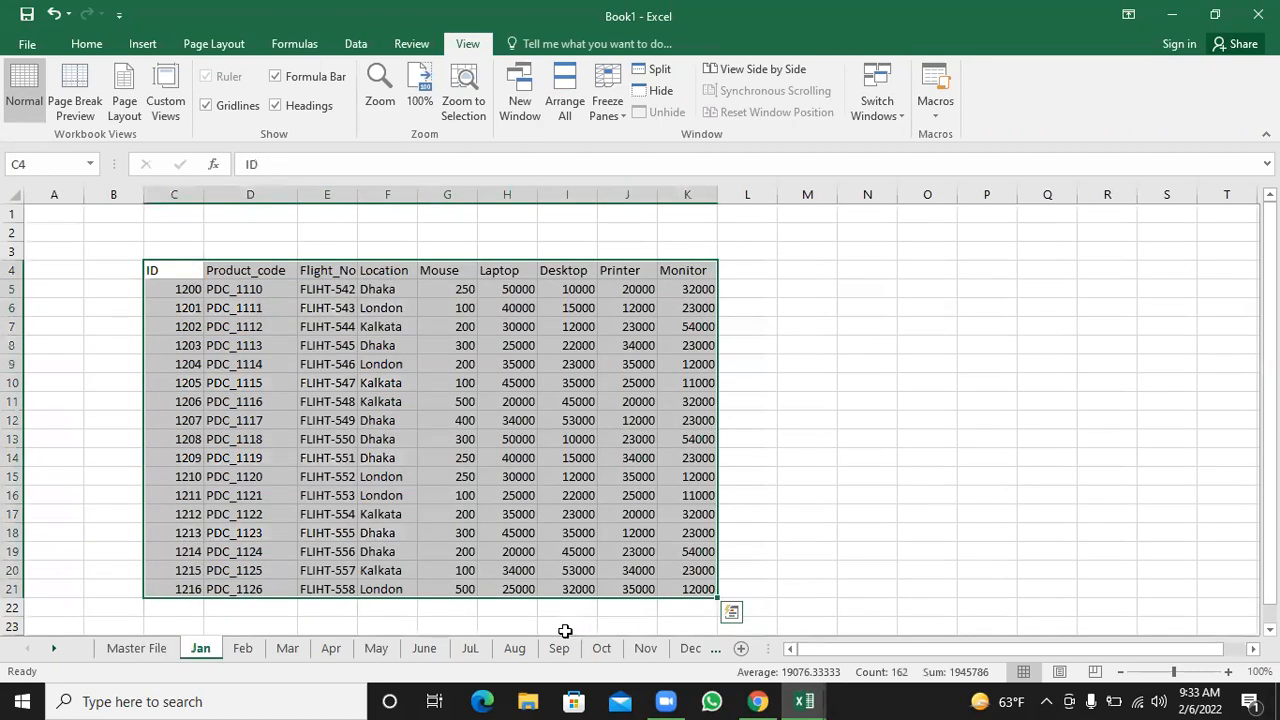
left_click(155, 651)
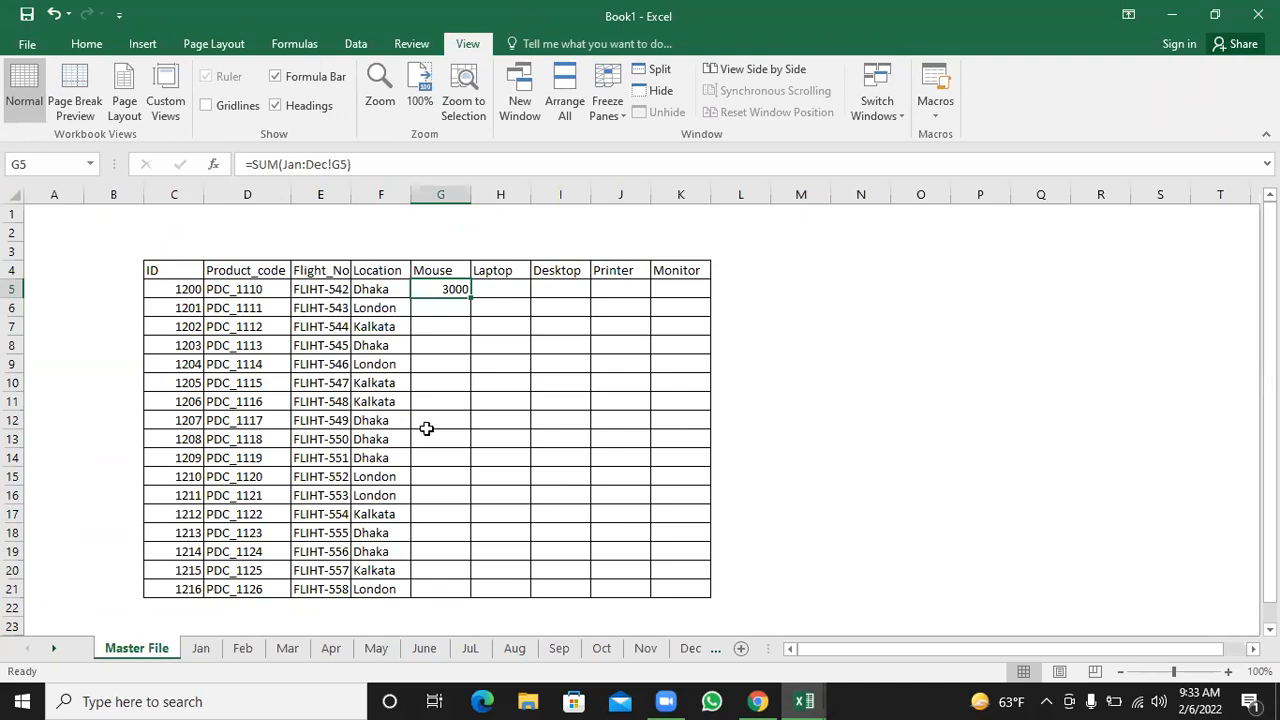
- Fill the SUM formula from G5 across to K5 and check the copied formulas under Laptop and Desktop
left_click(516, 337)
left_click(462, 290)
left_click_drag(470, 297, 697, 300)
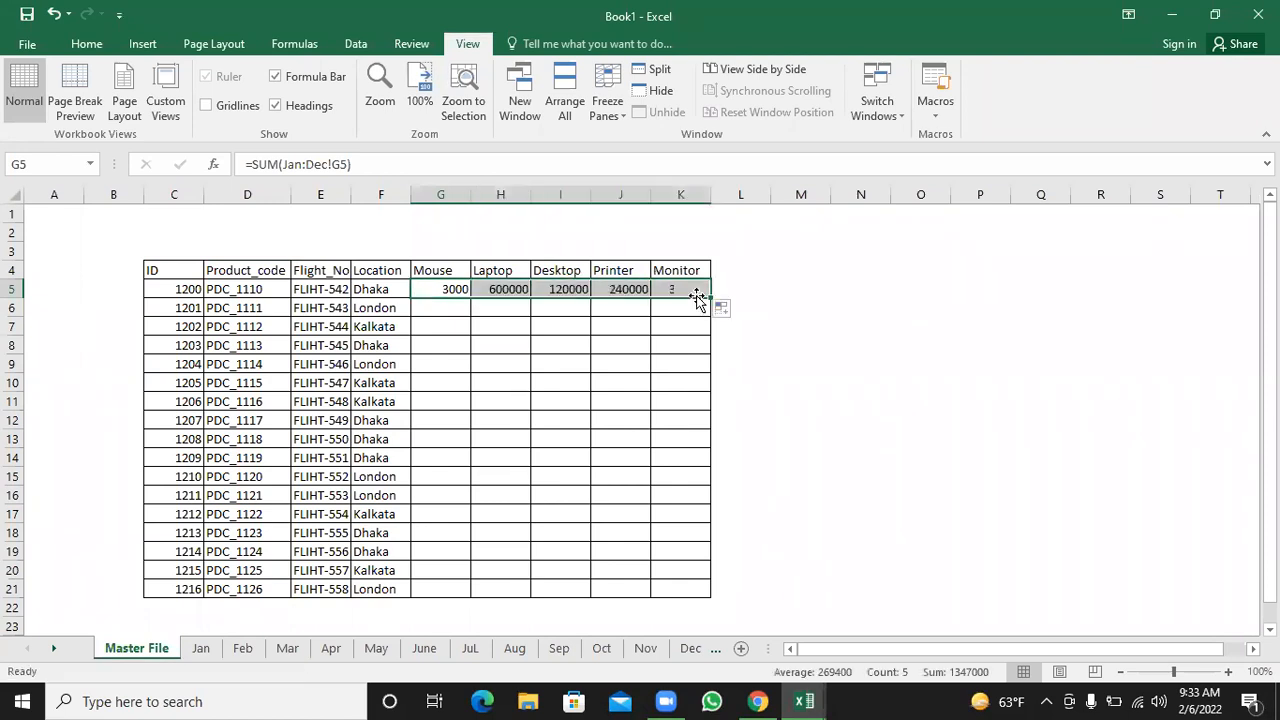
left_click(655, 345)
left_click(497, 287)
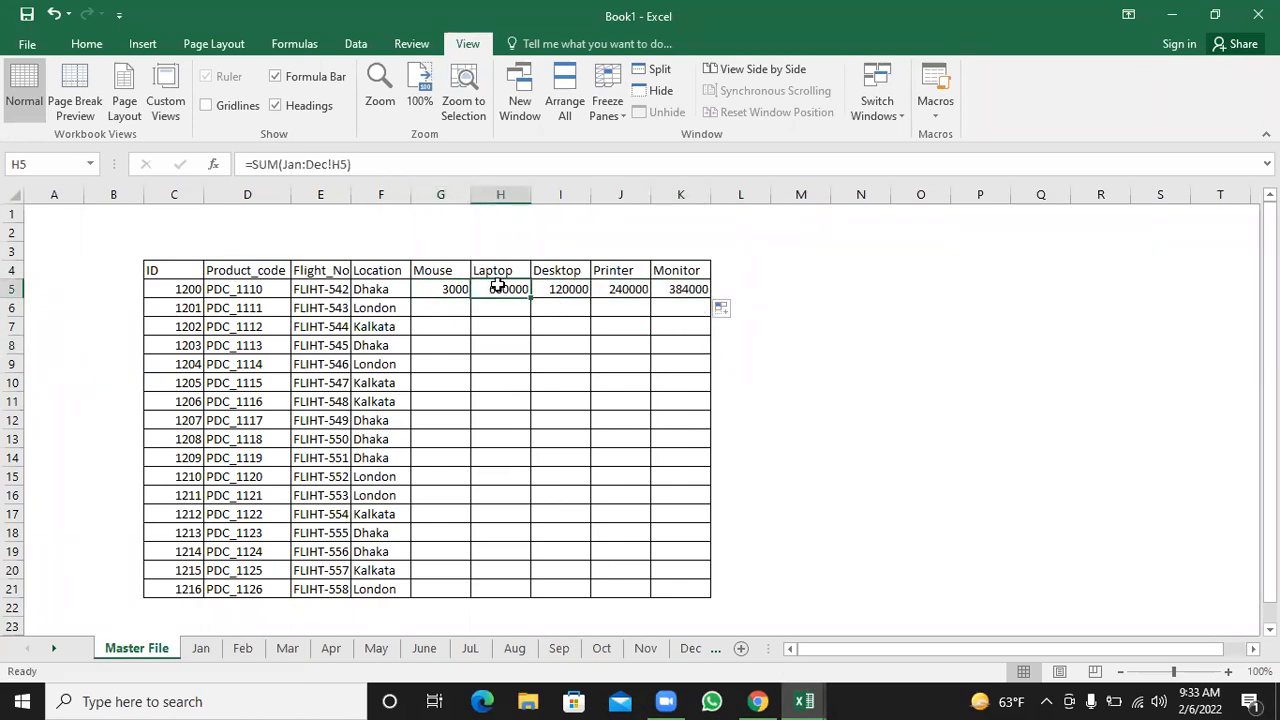
left_click(557, 287)
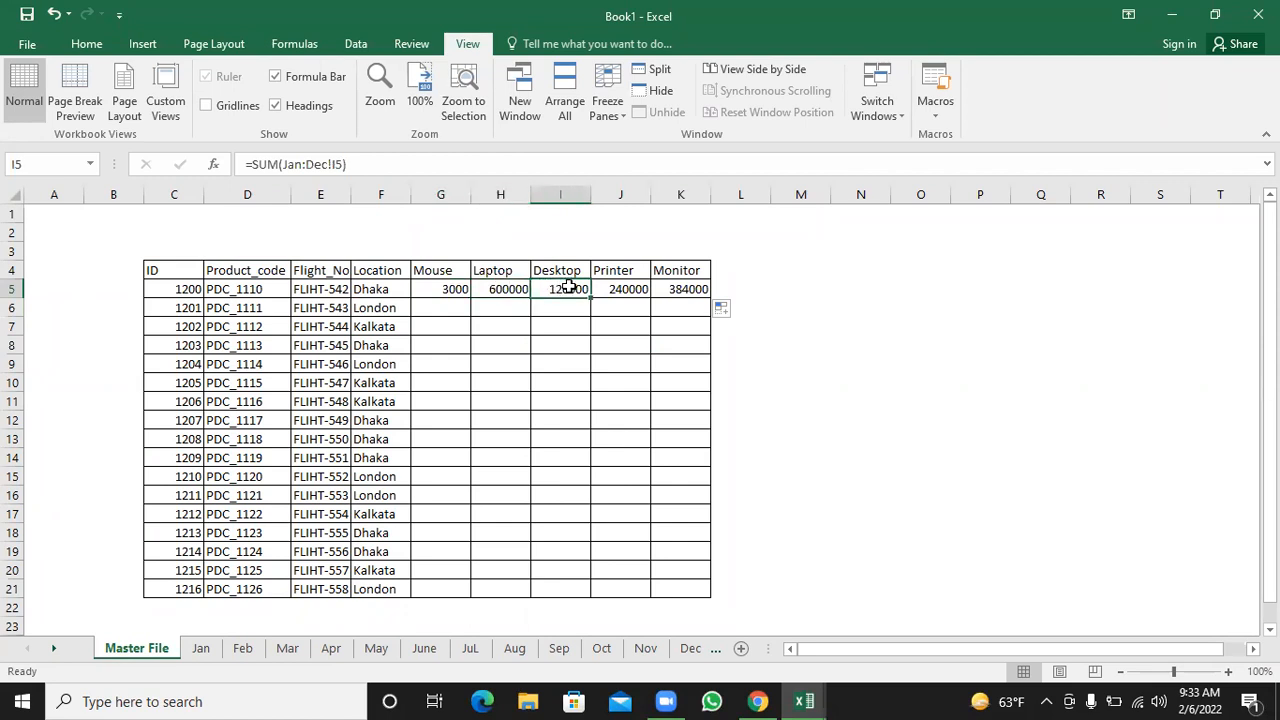
- Check the copied formulas under Printer and Monitor, and fill the SUM formulas in G5:K5 down through row 21
left_click(620, 288)
left_click(675, 288)
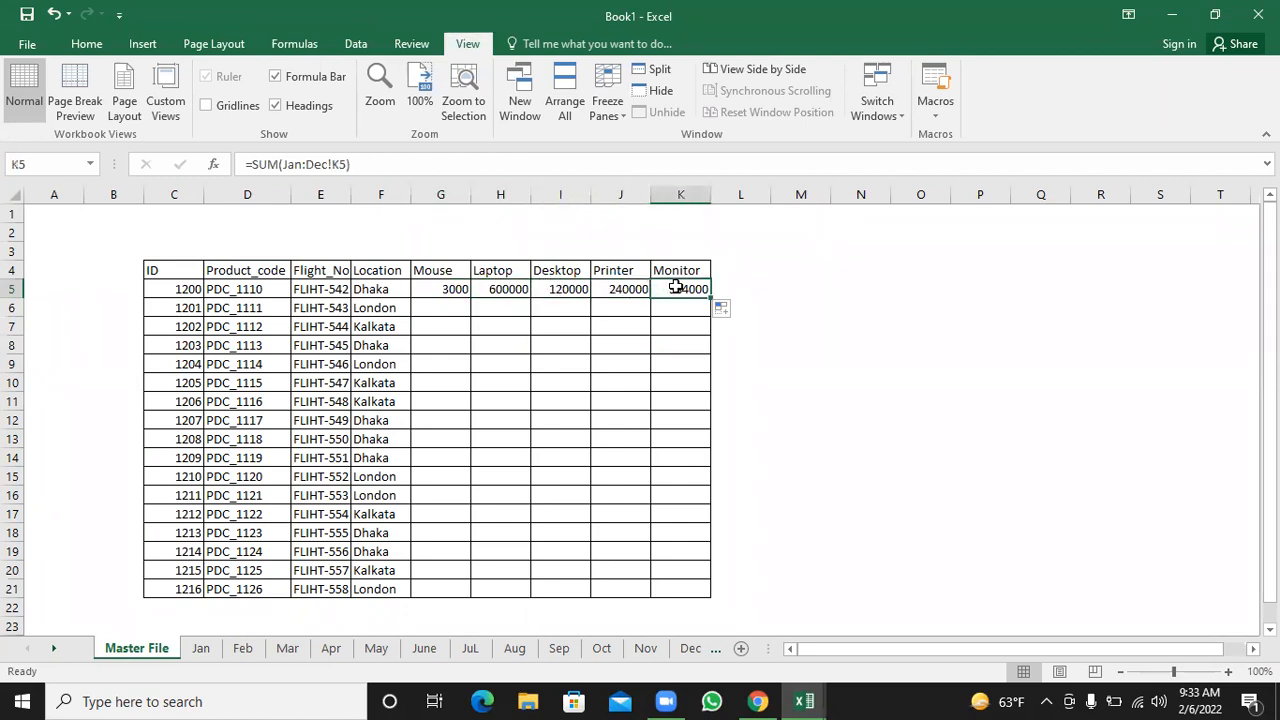
left_click(447, 289)
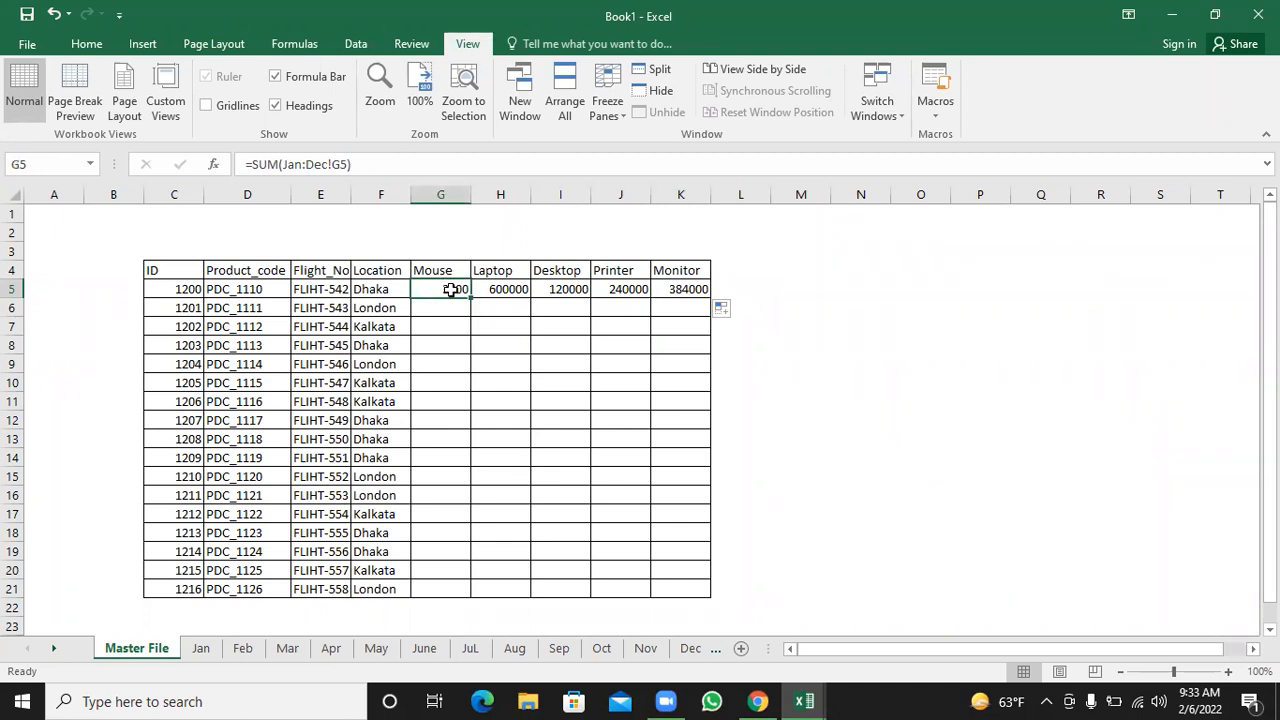
left_click_drag(457, 289, 680, 292)
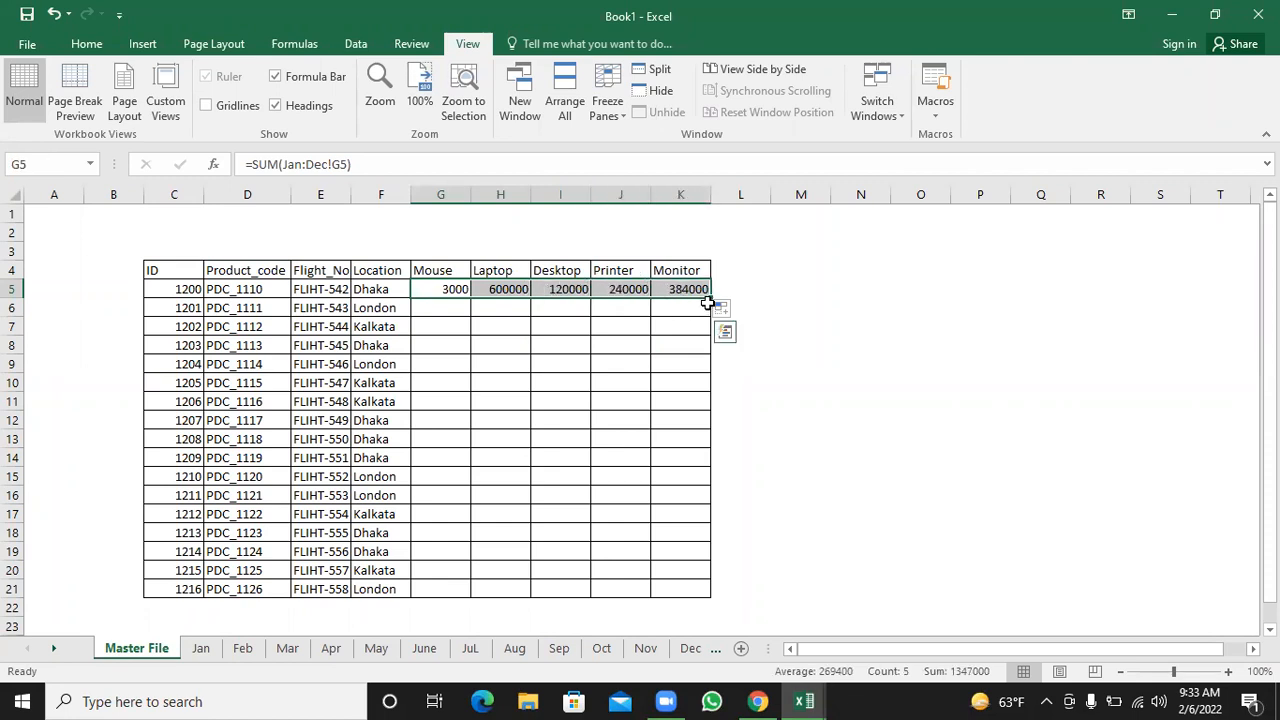
left_click_drag(713, 297, 704, 592)
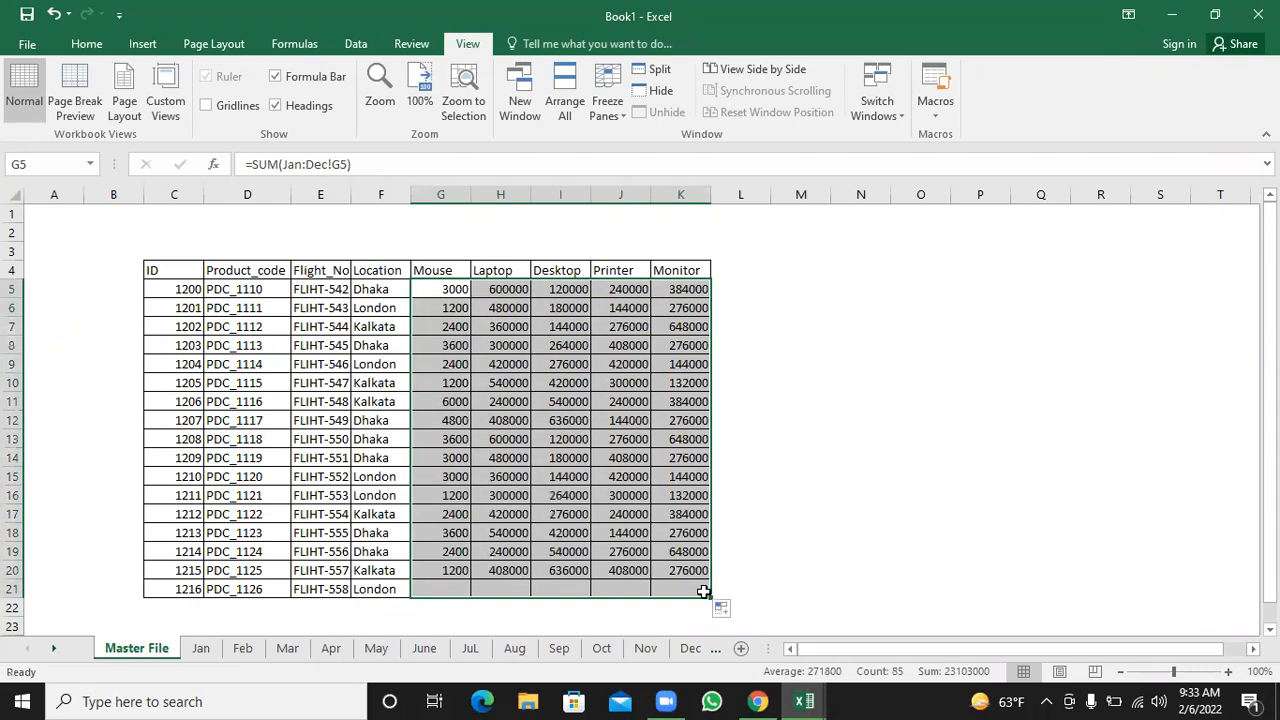
left_click(796, 434)
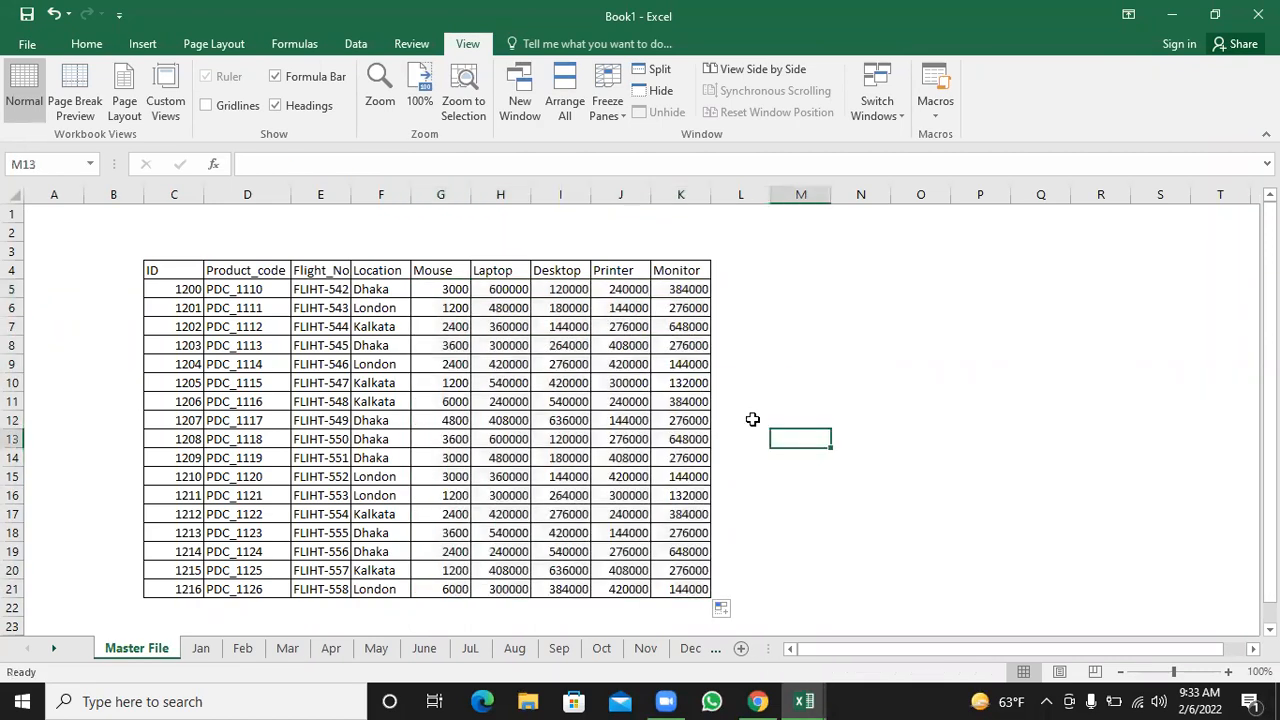
- Spot-check the cross-sheet SUM formulas in the filled Mouse, Laptop, Desktop and Printer columns, including cells I10, J16, H12 and G5
left_click(552, 384)
left_click(305, 164)
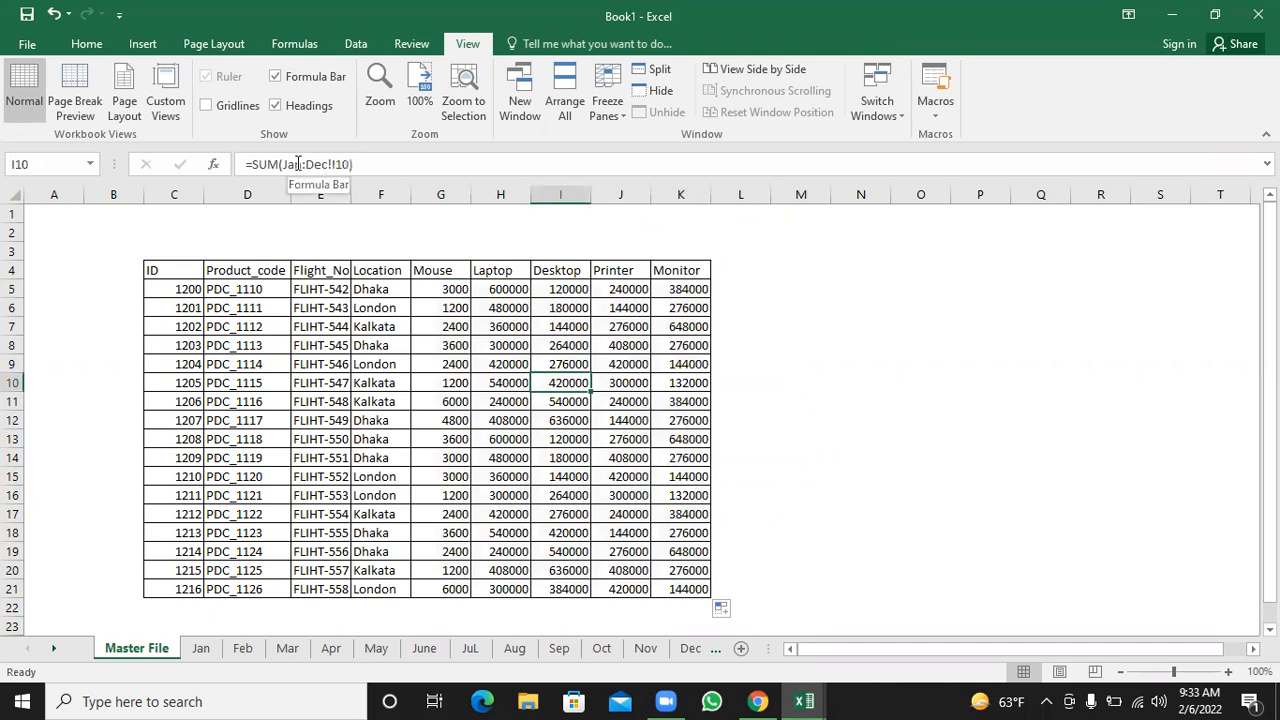
key("Return")
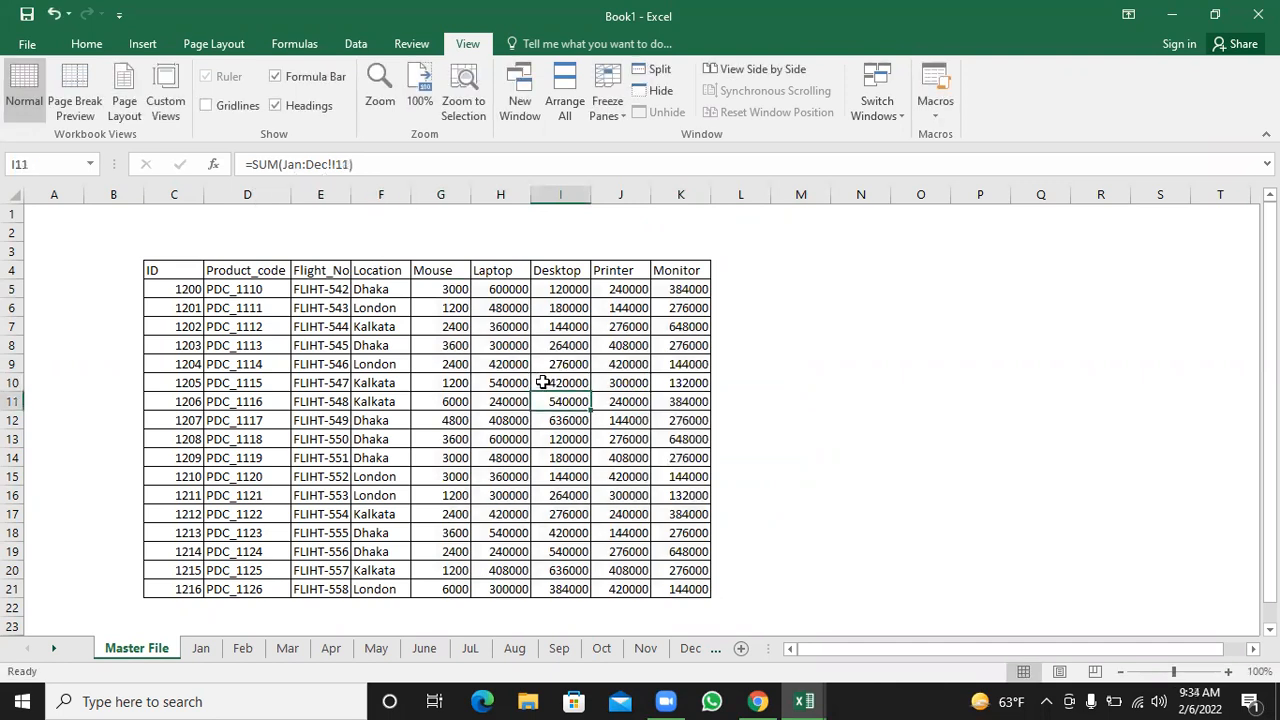
left_click(605, 497)
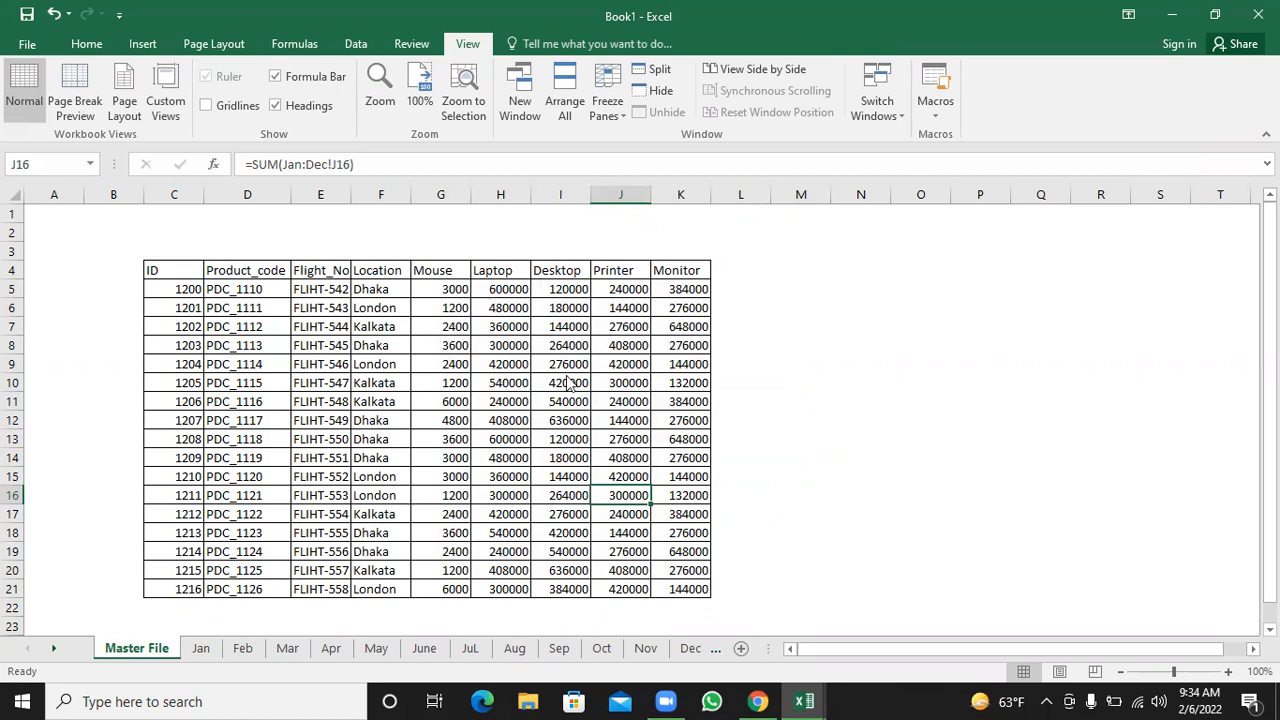
left_click(522, 412)
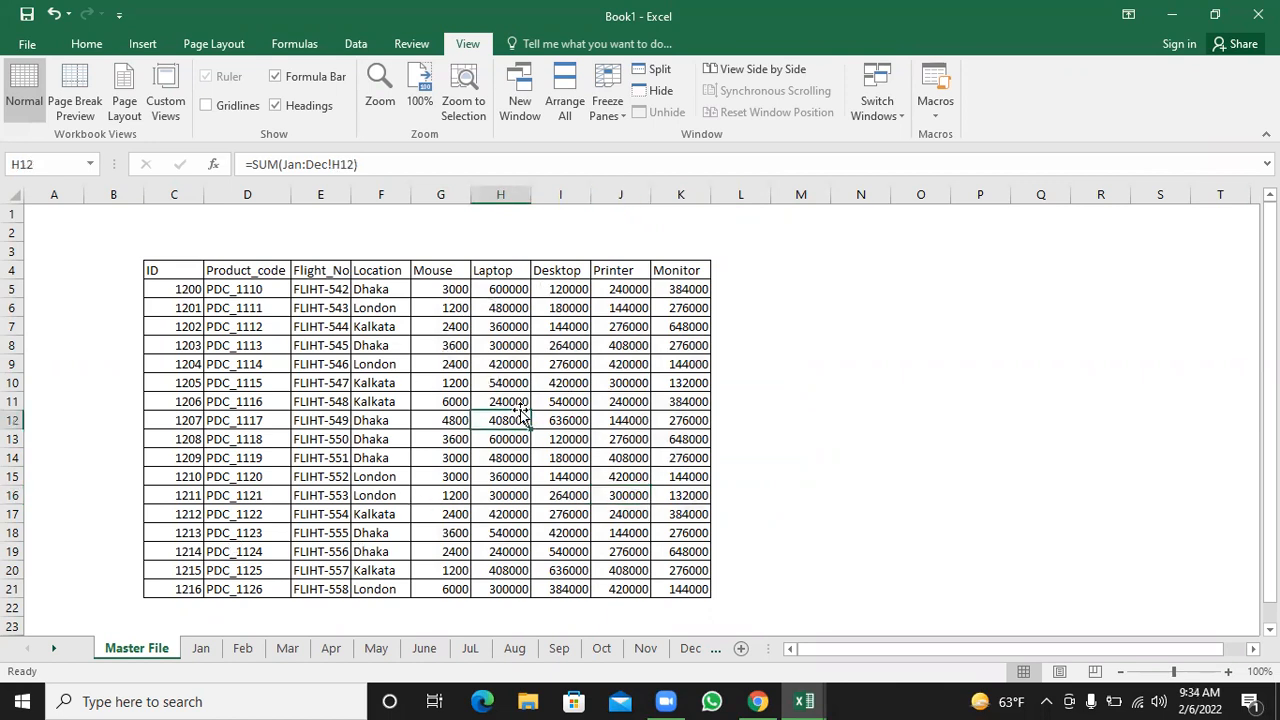
left_click(445, 288)
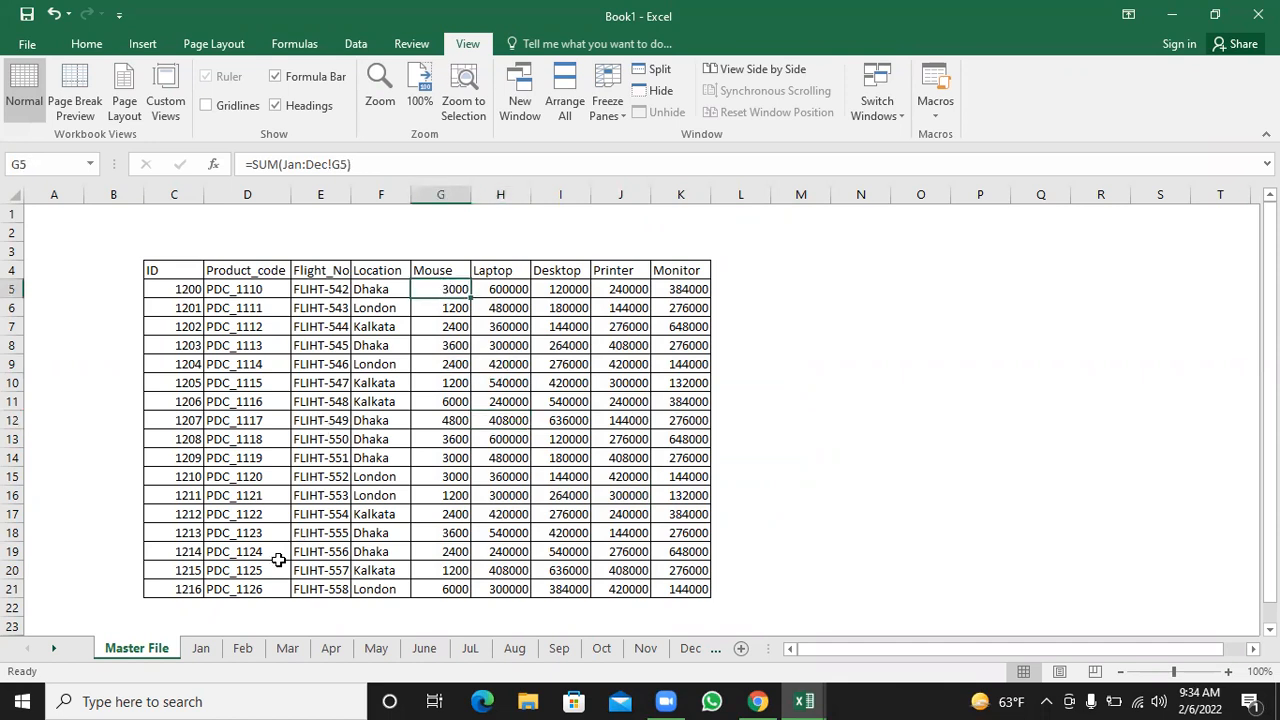
left_click(585, 398)
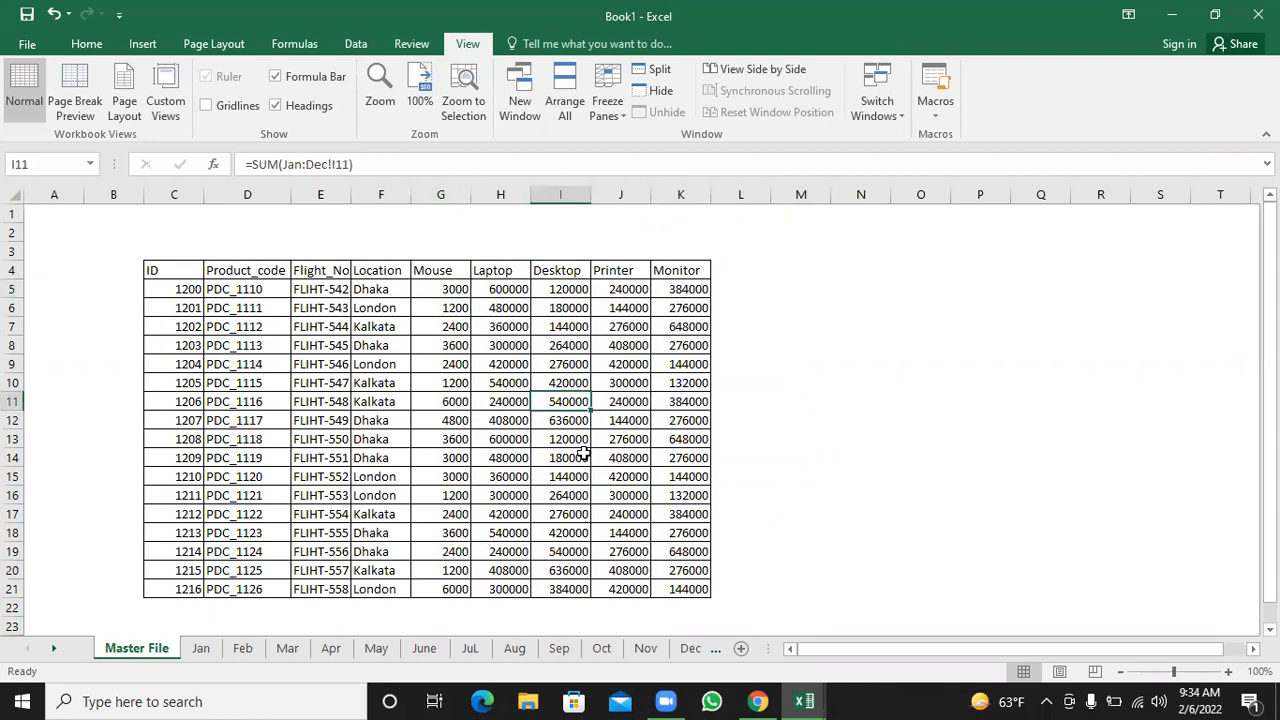